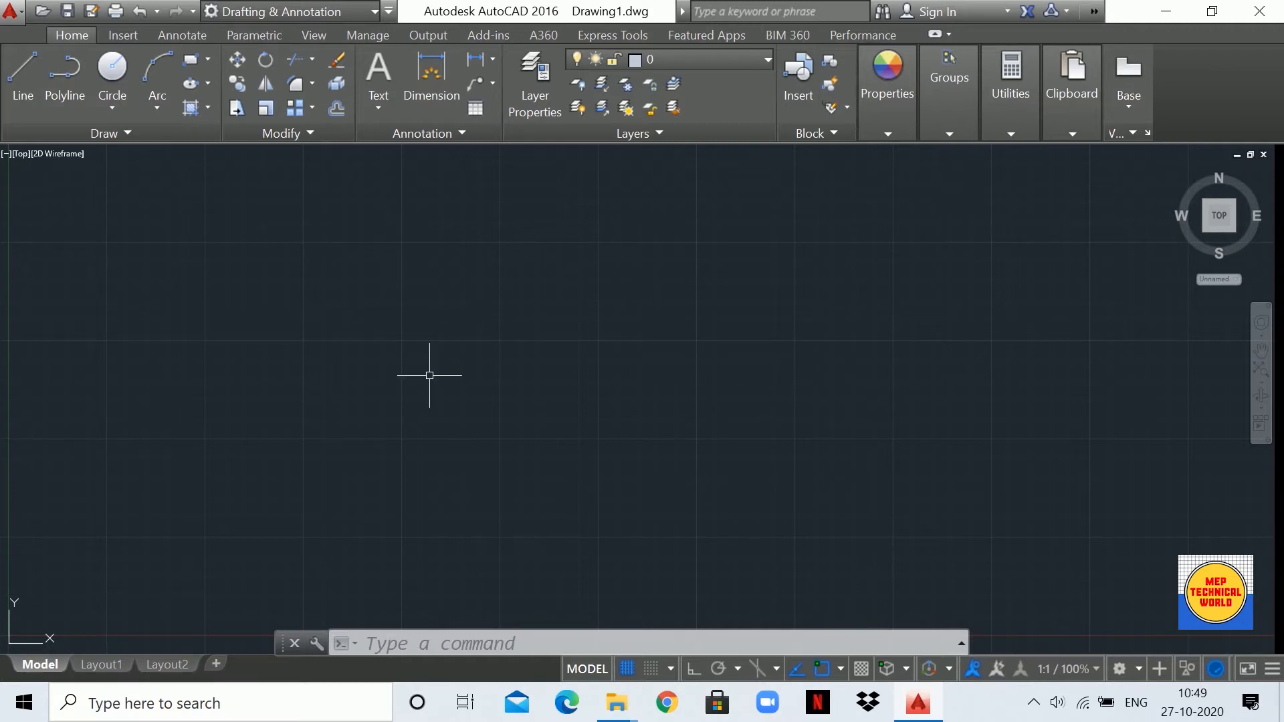
- Draw a rectangle about 14.7 units wide in the middle of the drawing area
left_click(190, 61)
left_click(229, 259)
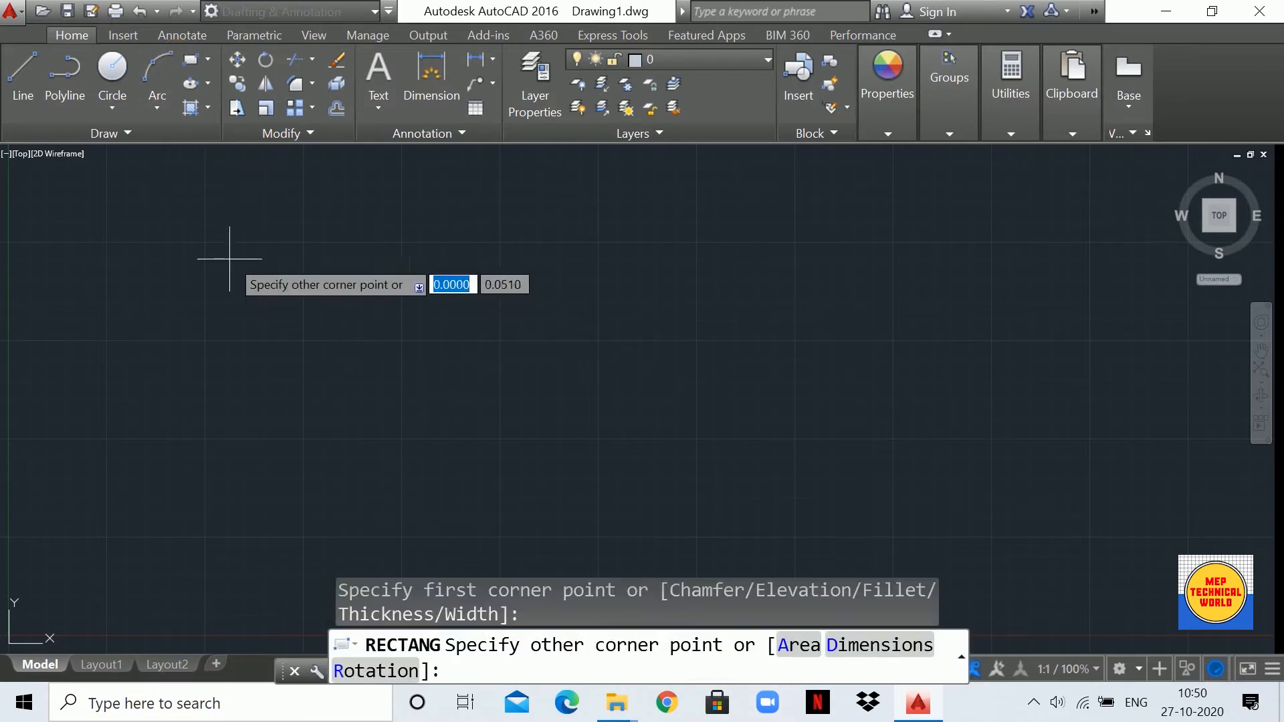
left_click(808, 457)
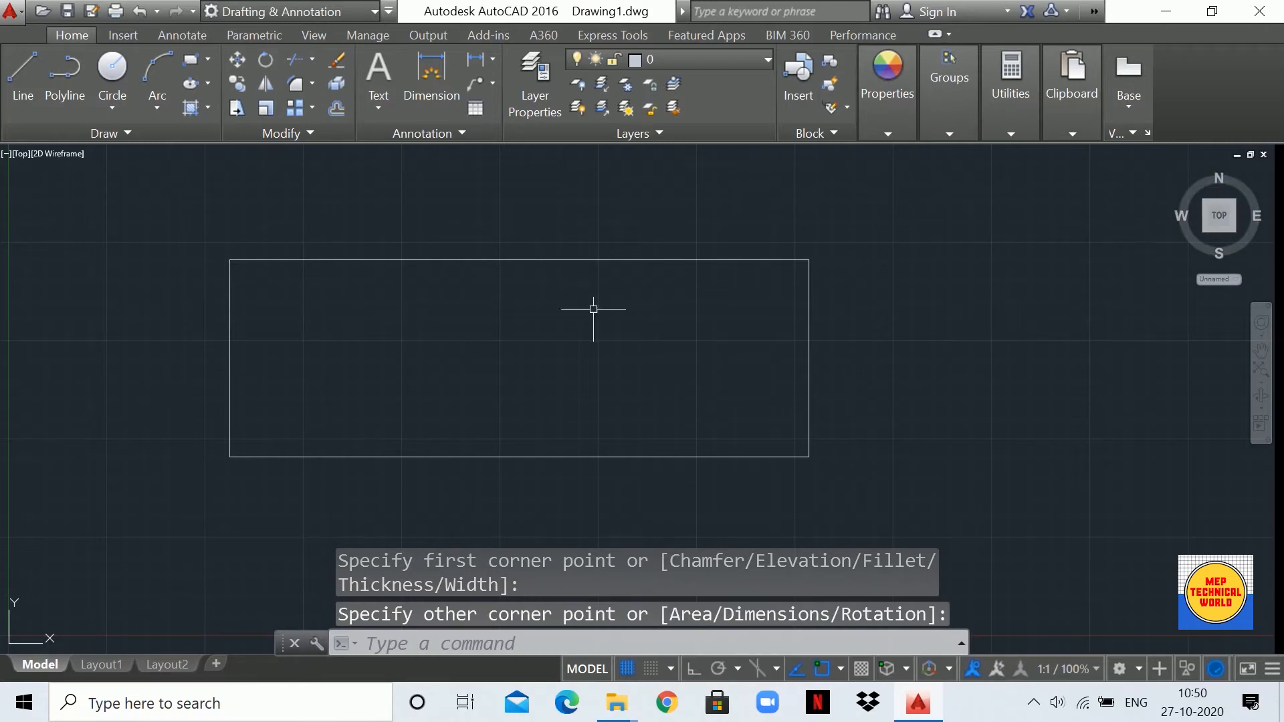
- Dimension the rectangle's top edge from corner to corner, placing the dimension line above it
left_click(428, 70)
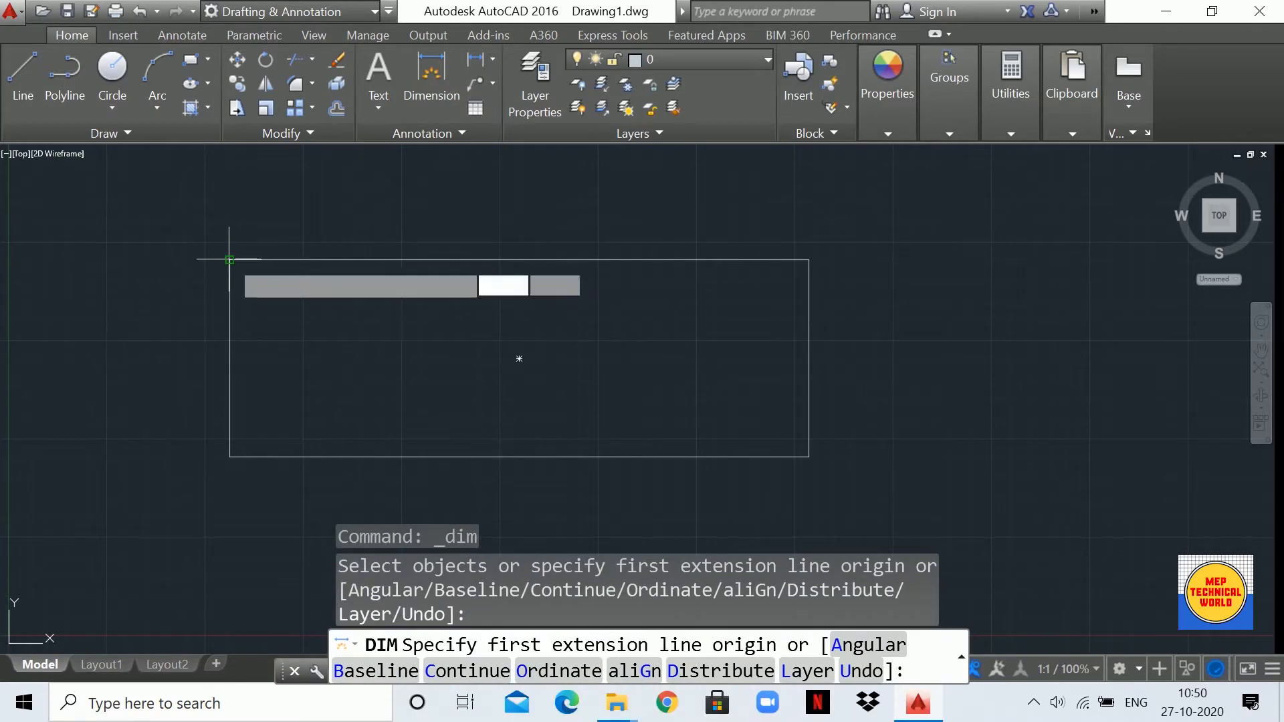
left_click(229, 260)
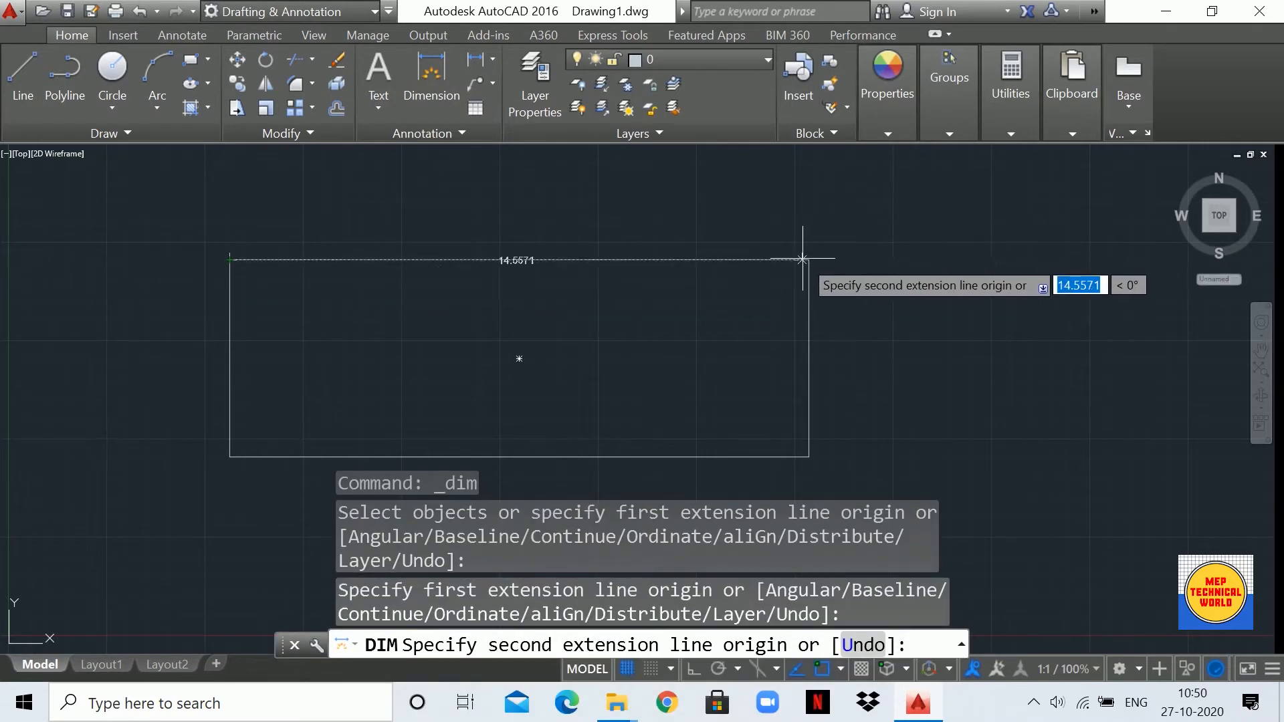
left_click(807, 259)
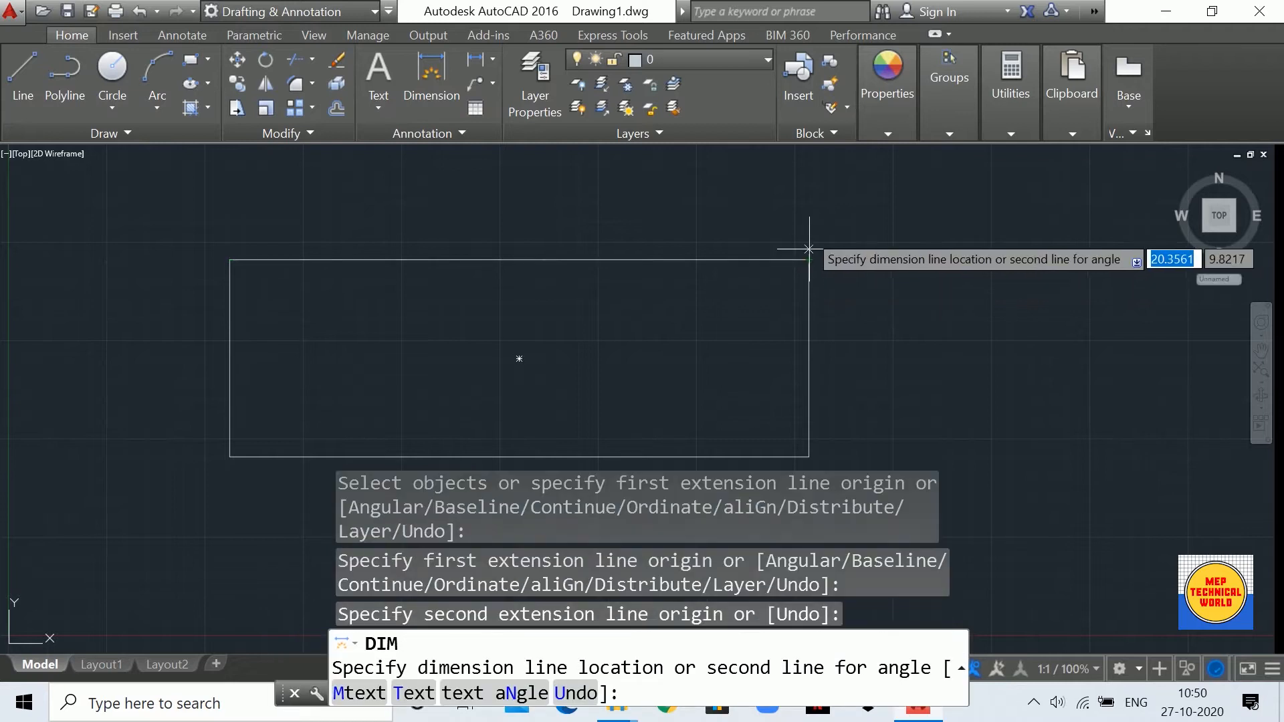
left_click(808, 209)
scroll(591, 236, "down", 2)
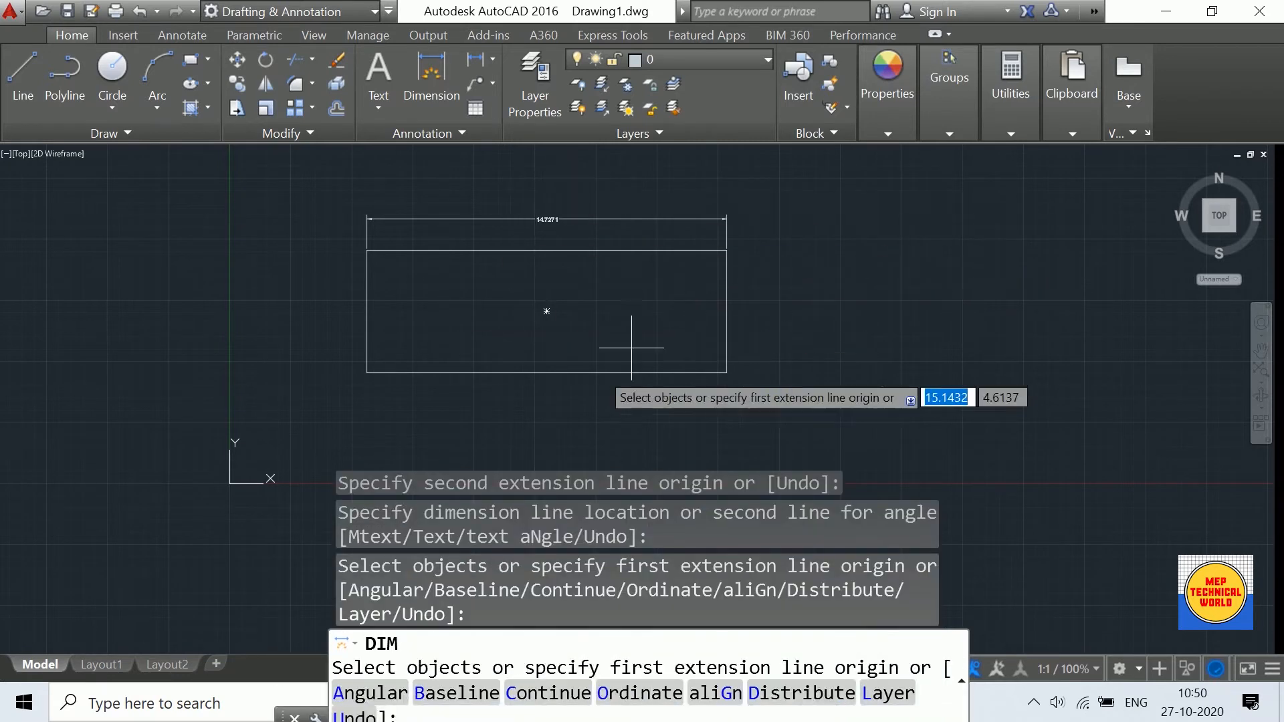
key("Escape")
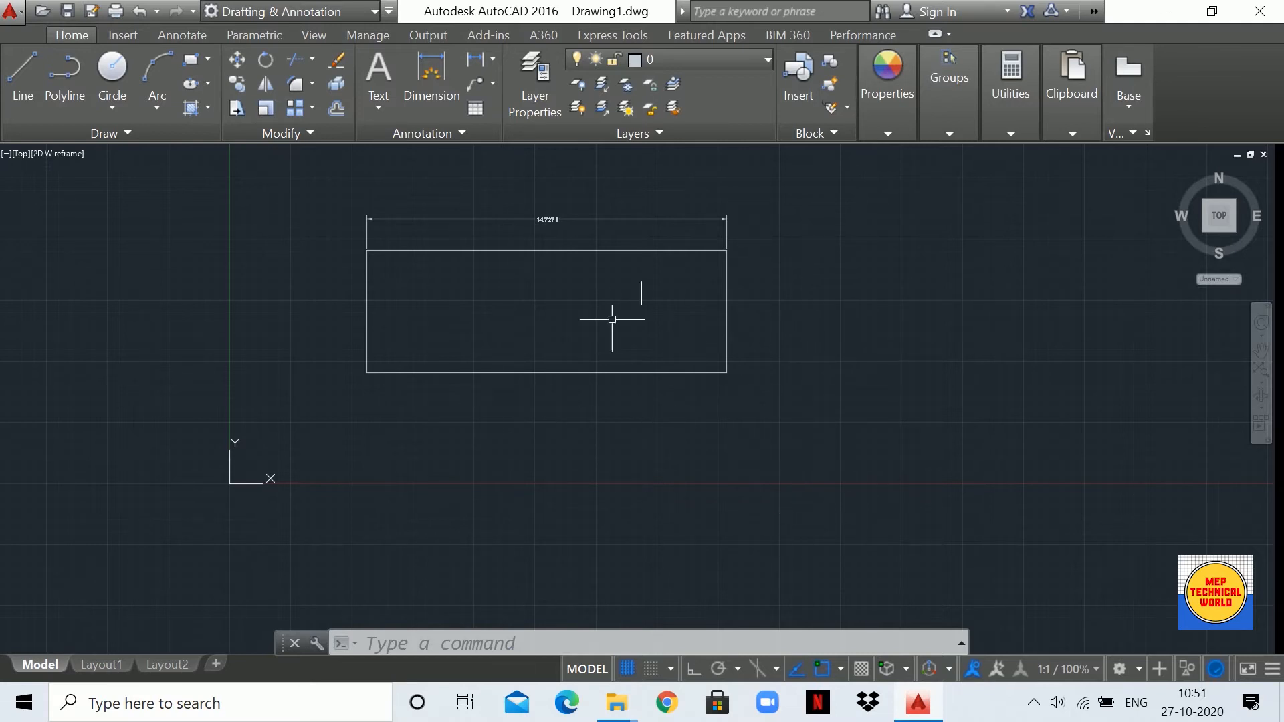
- Configure the drawing's length units as Decimal with a precision of 0.0
left_click(483, 648)
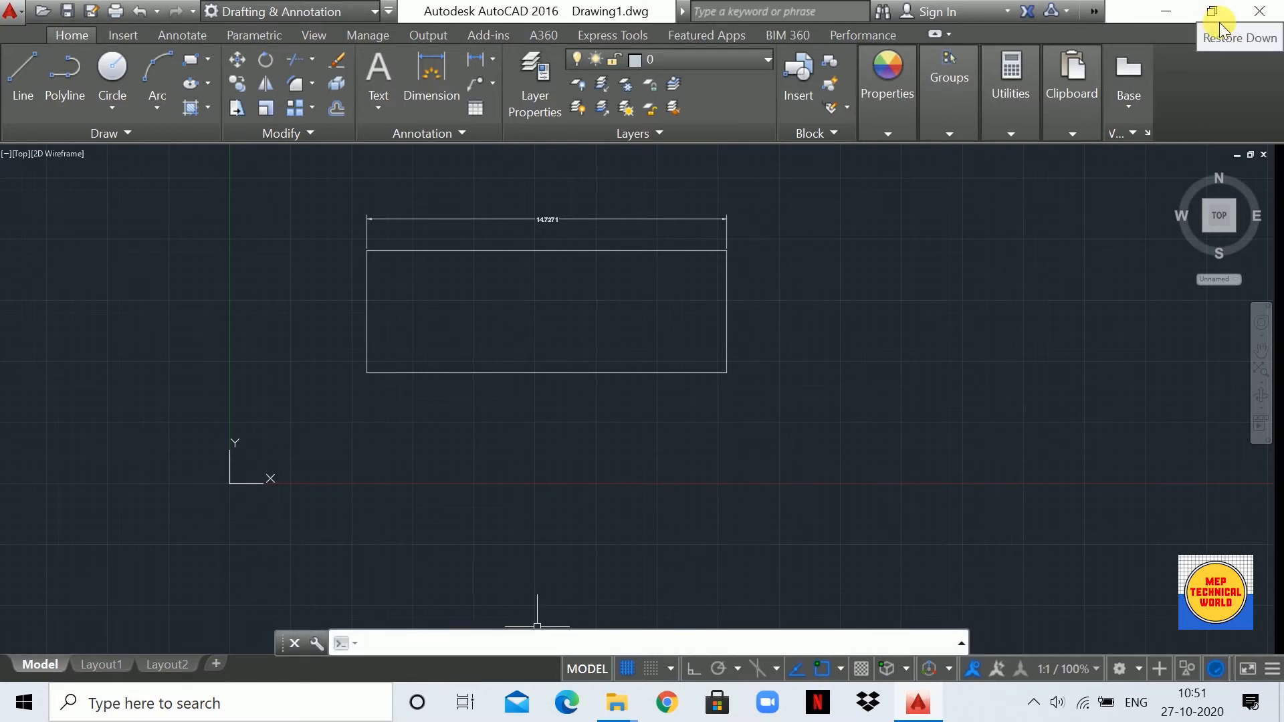
type("un")
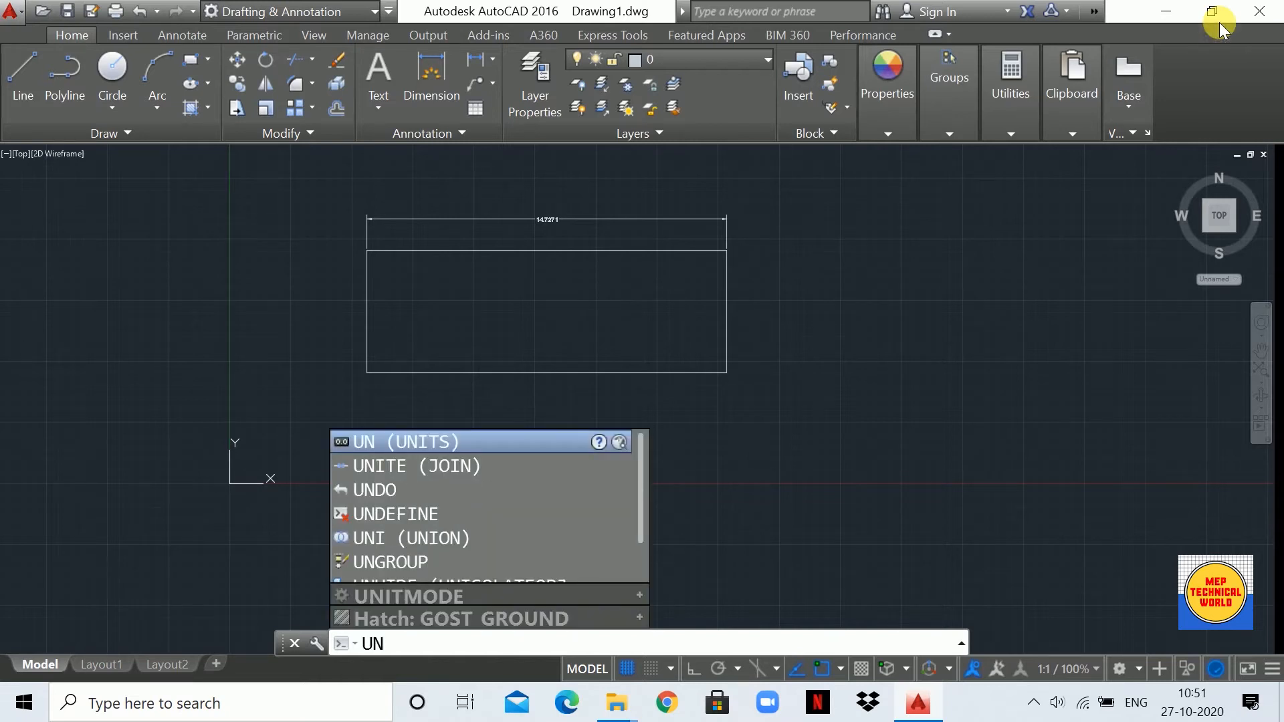
key("Return")
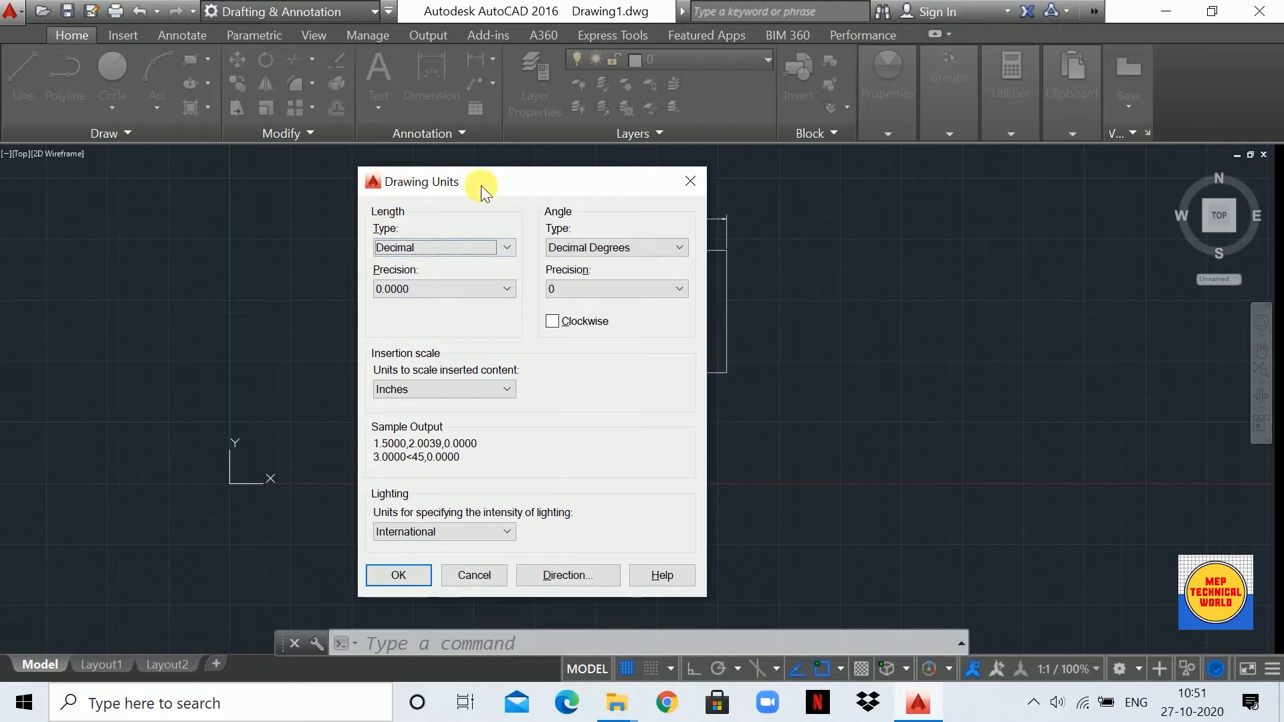
left_click(506, 247)
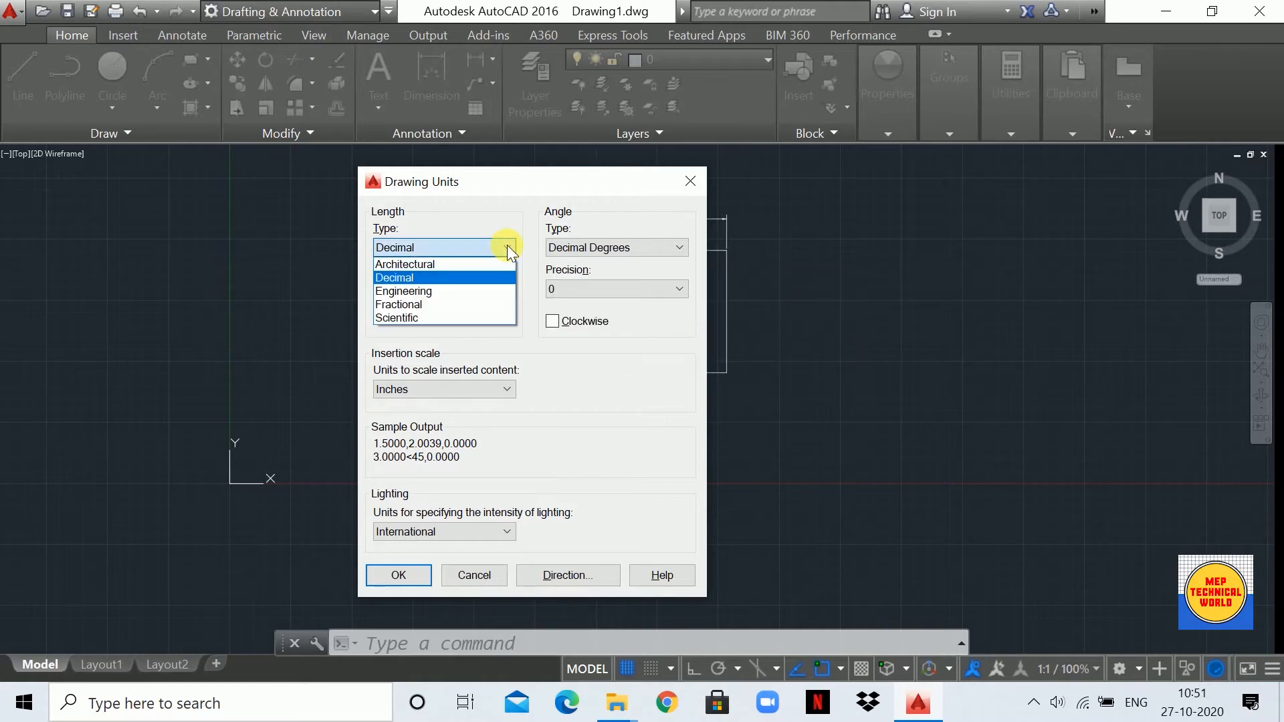
left_click(423, 278)
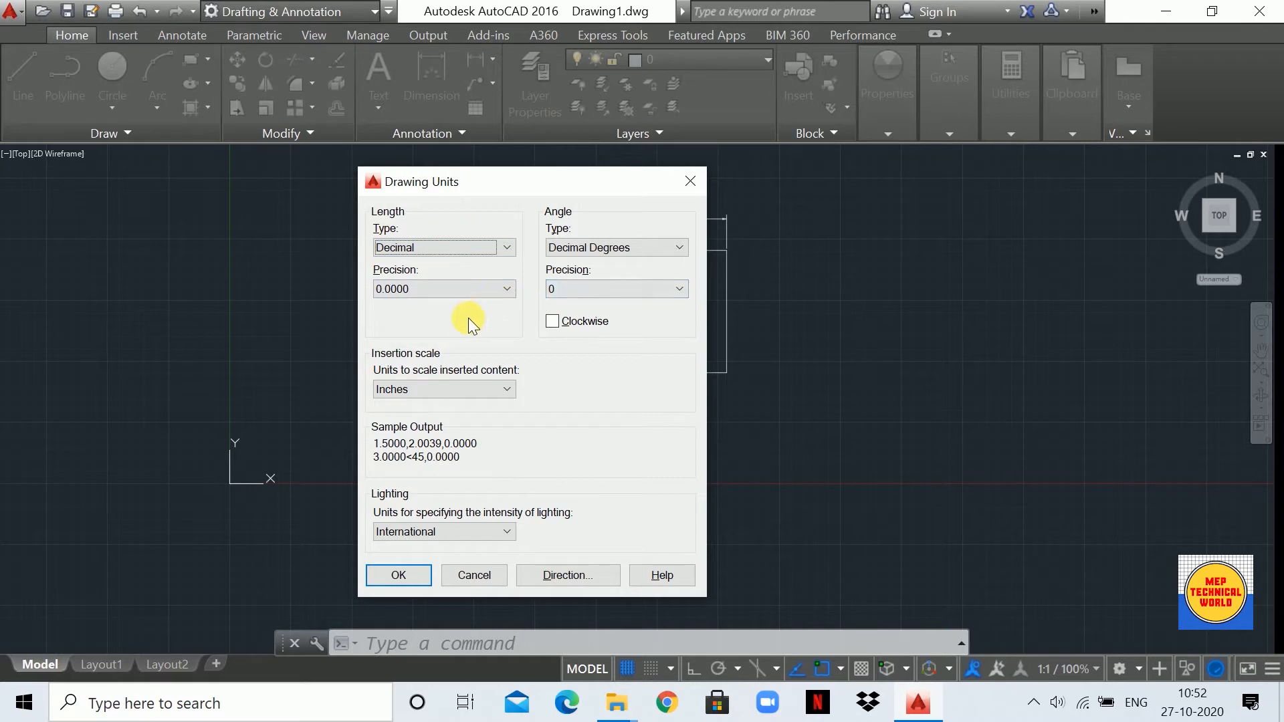
left_click(449, 289)
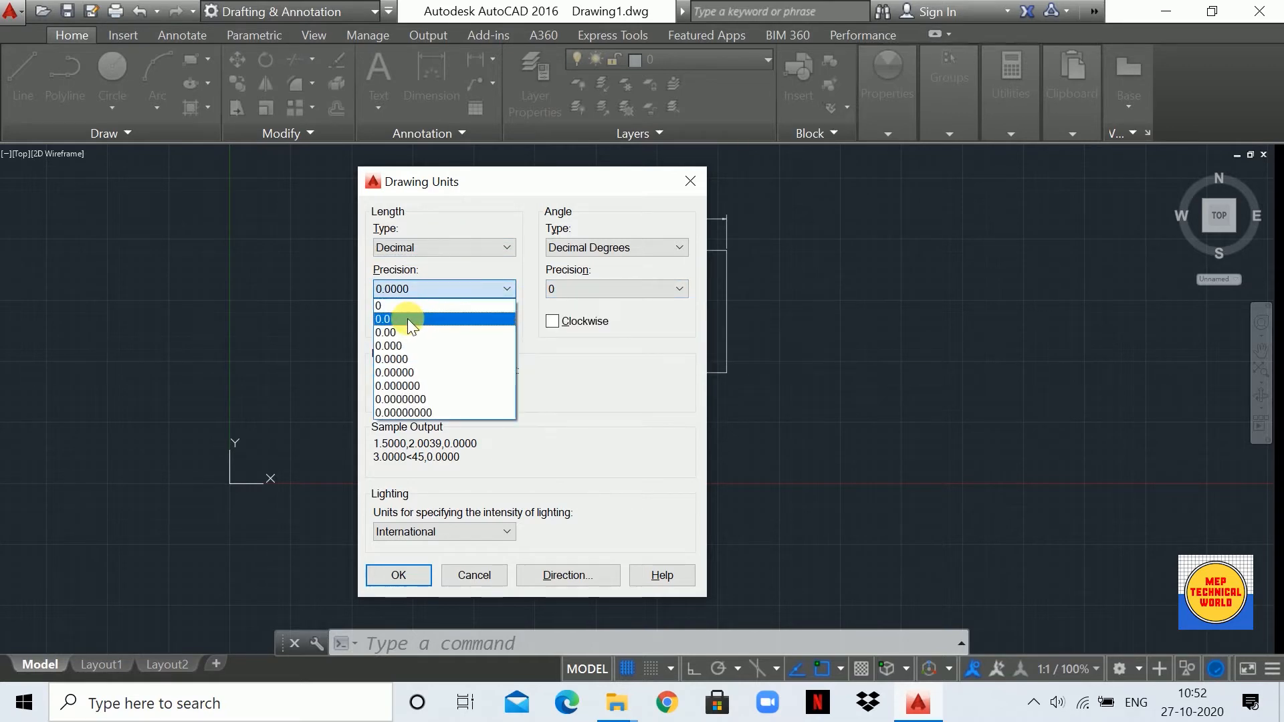
left_click(407, 318)
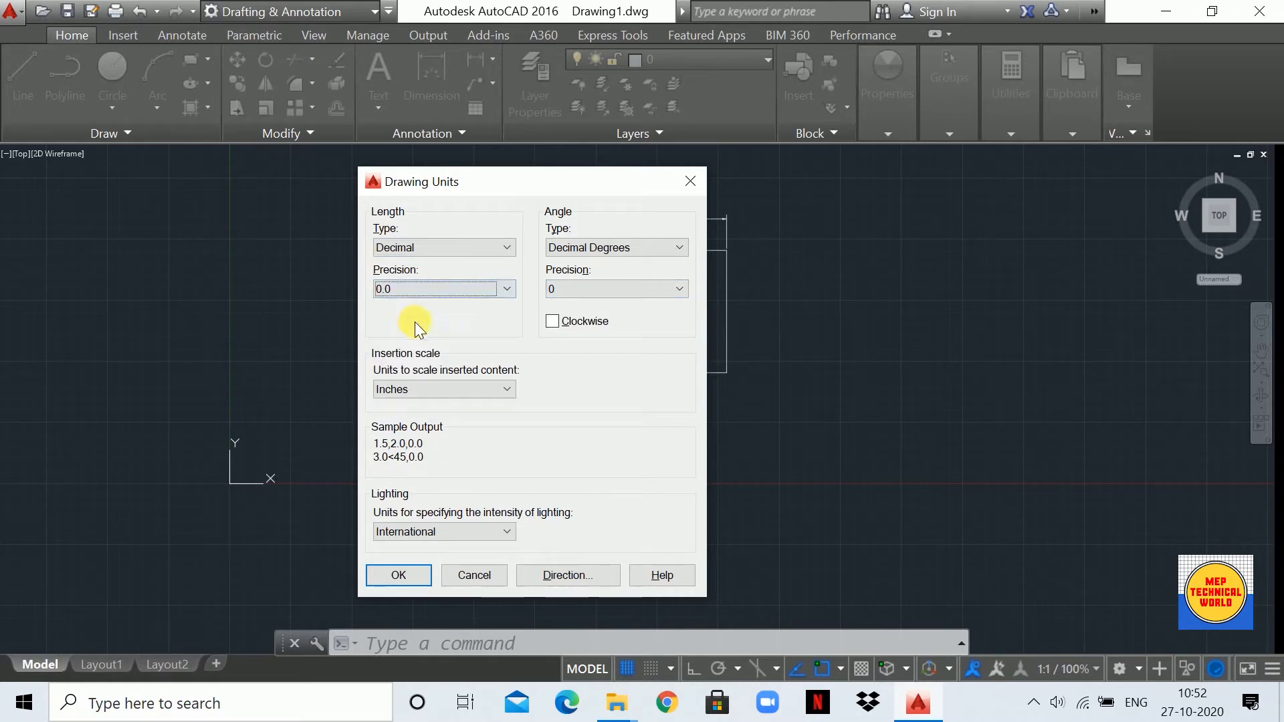
- Set the insertion scale units to Millimeters and apply the drawing units
left_click(455, 390)
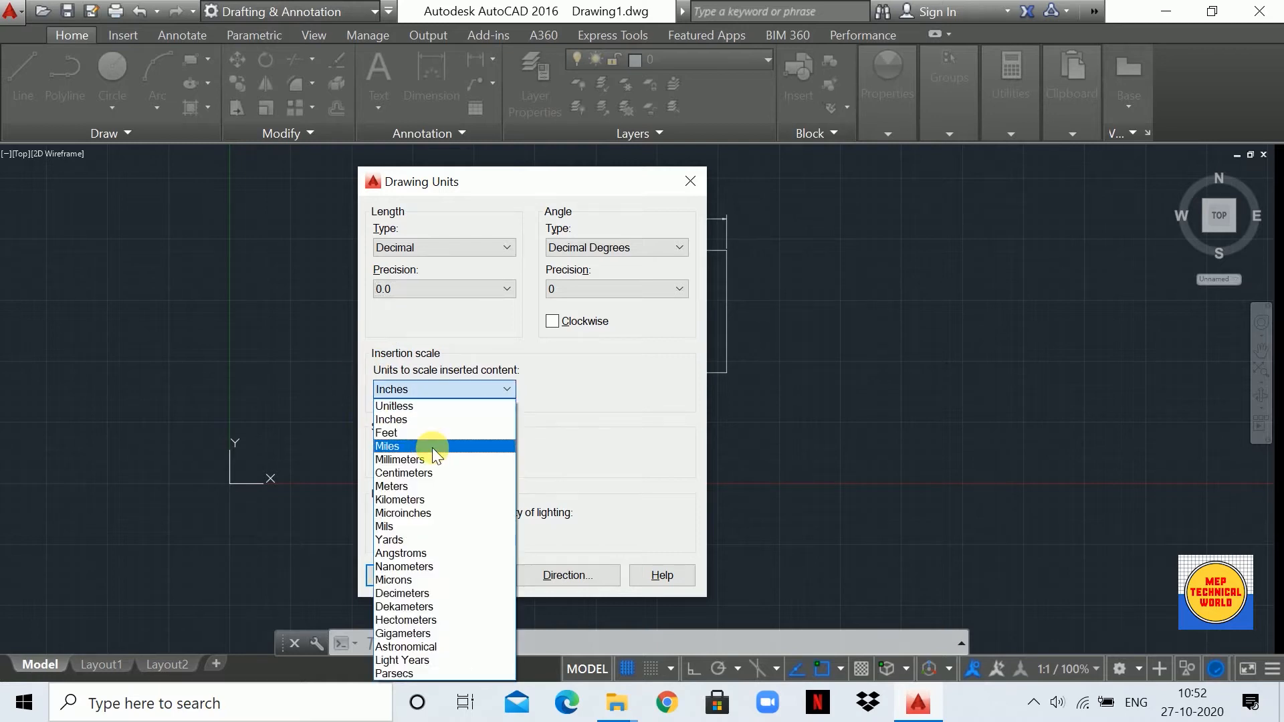
left_click(447, 384)
left_click(448, 384)
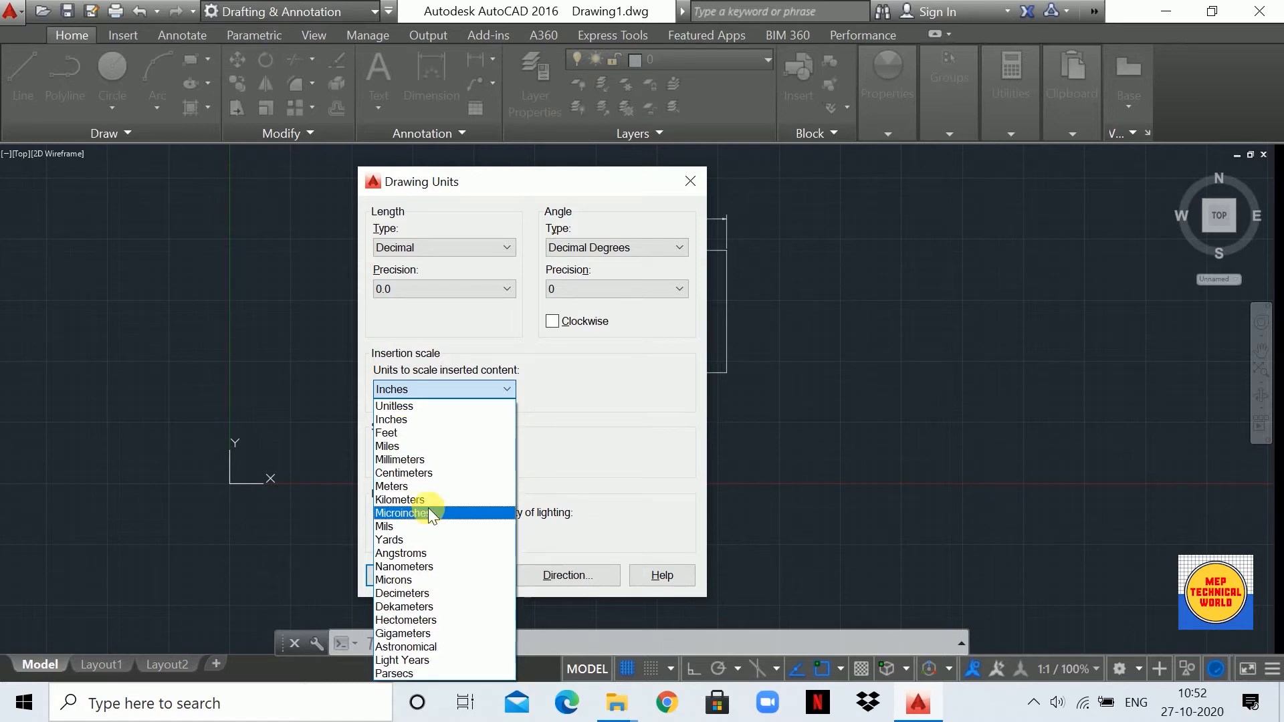
left_click(420, 460)
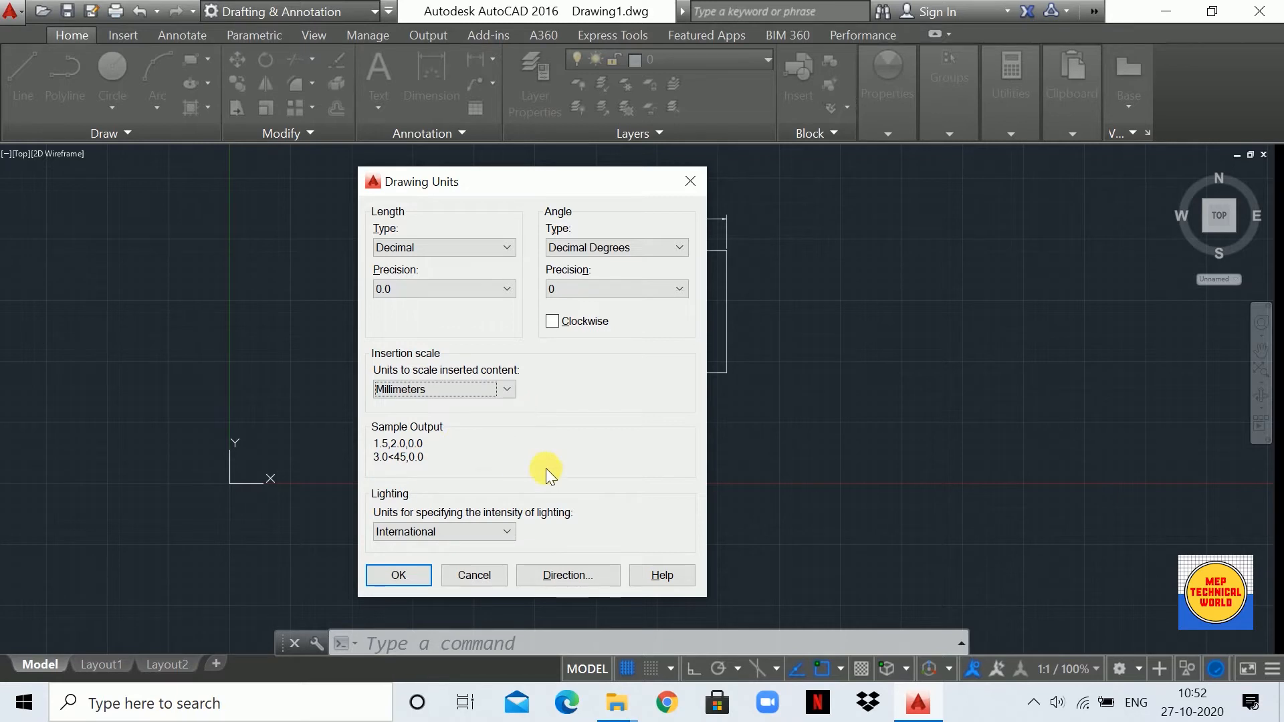
left_click(399, 575)
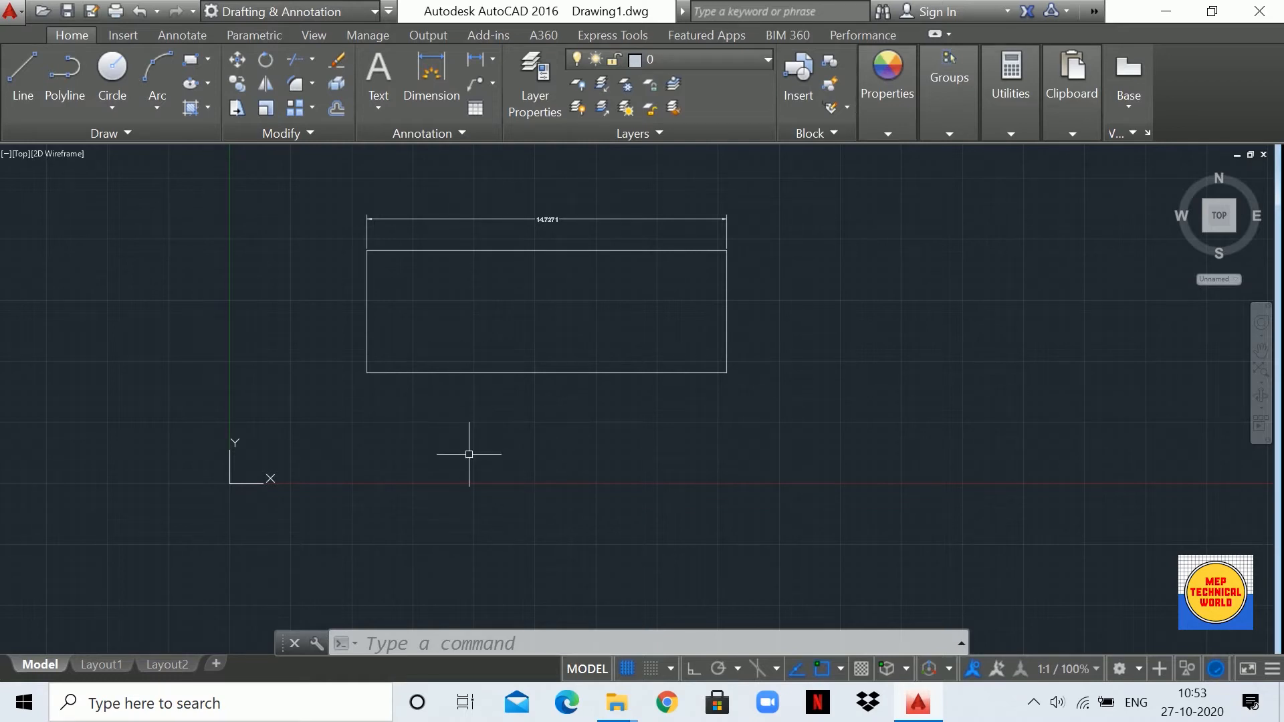
- Create a new dimension style named mep, starting with Standard for all dimensions, and open its line settings
left_click(431, 642)
type("D")
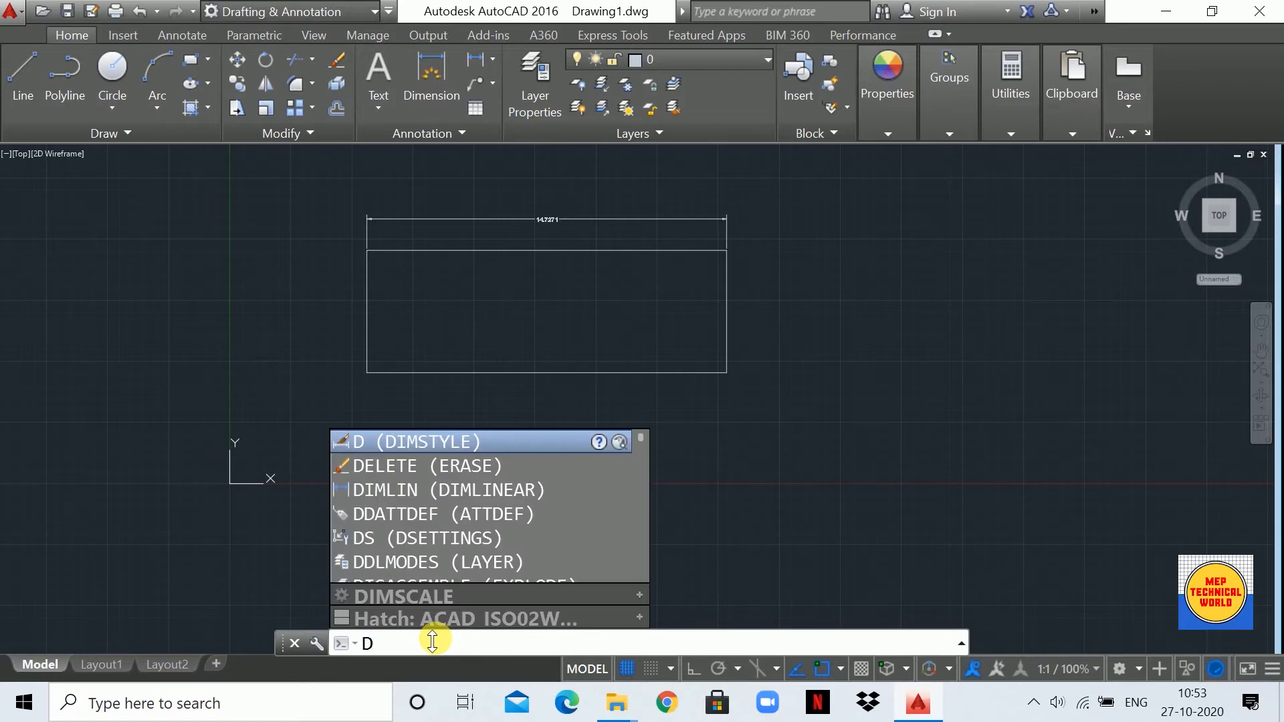
key("Return")
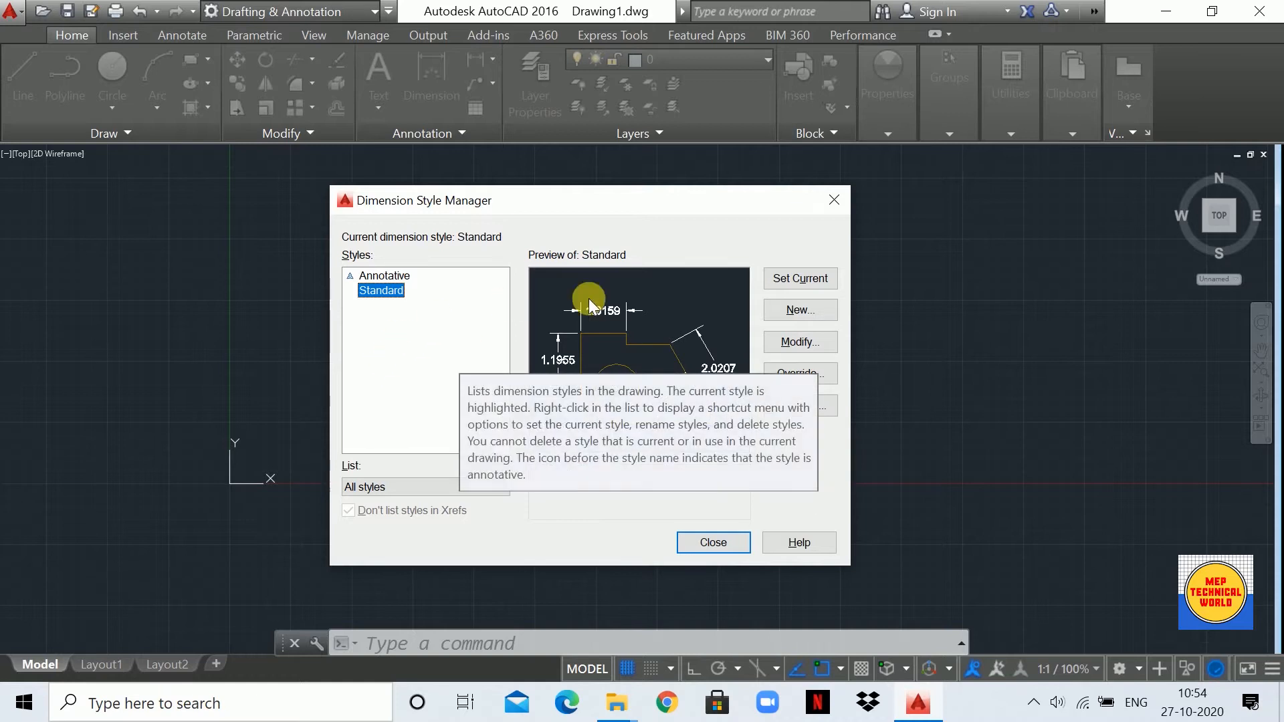
left_click(800, 314)
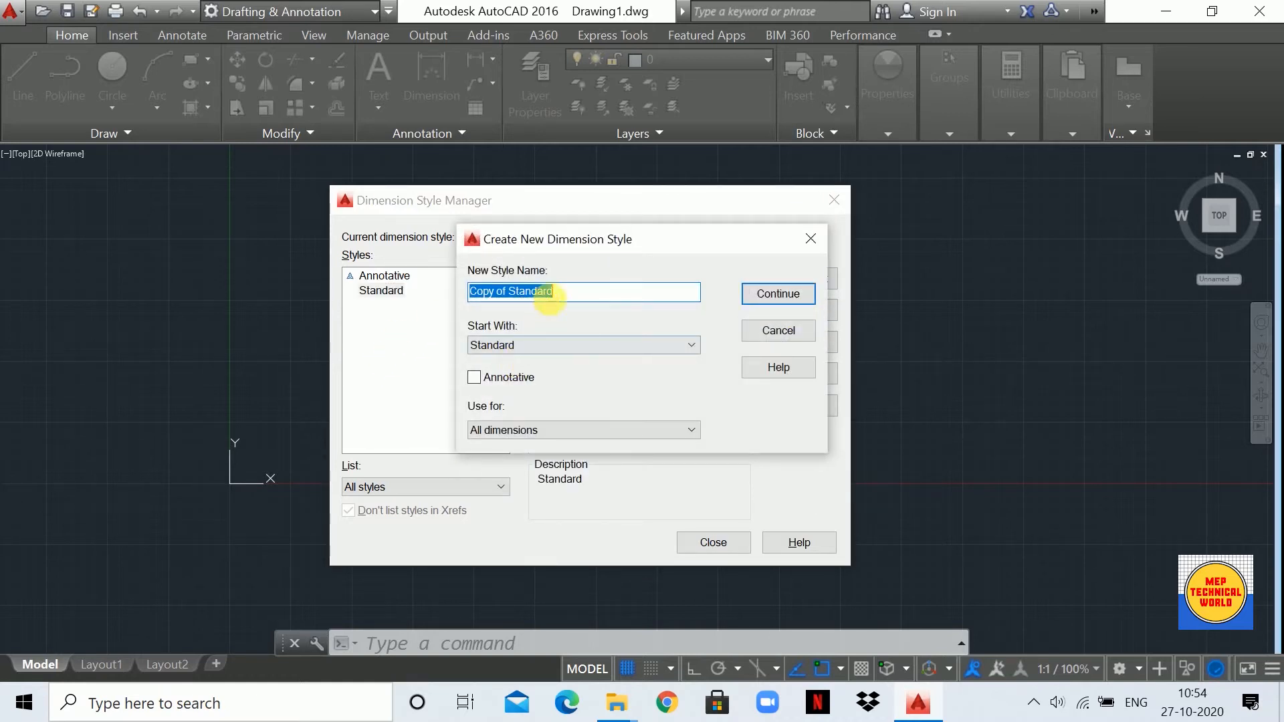
left_click(581, 303)
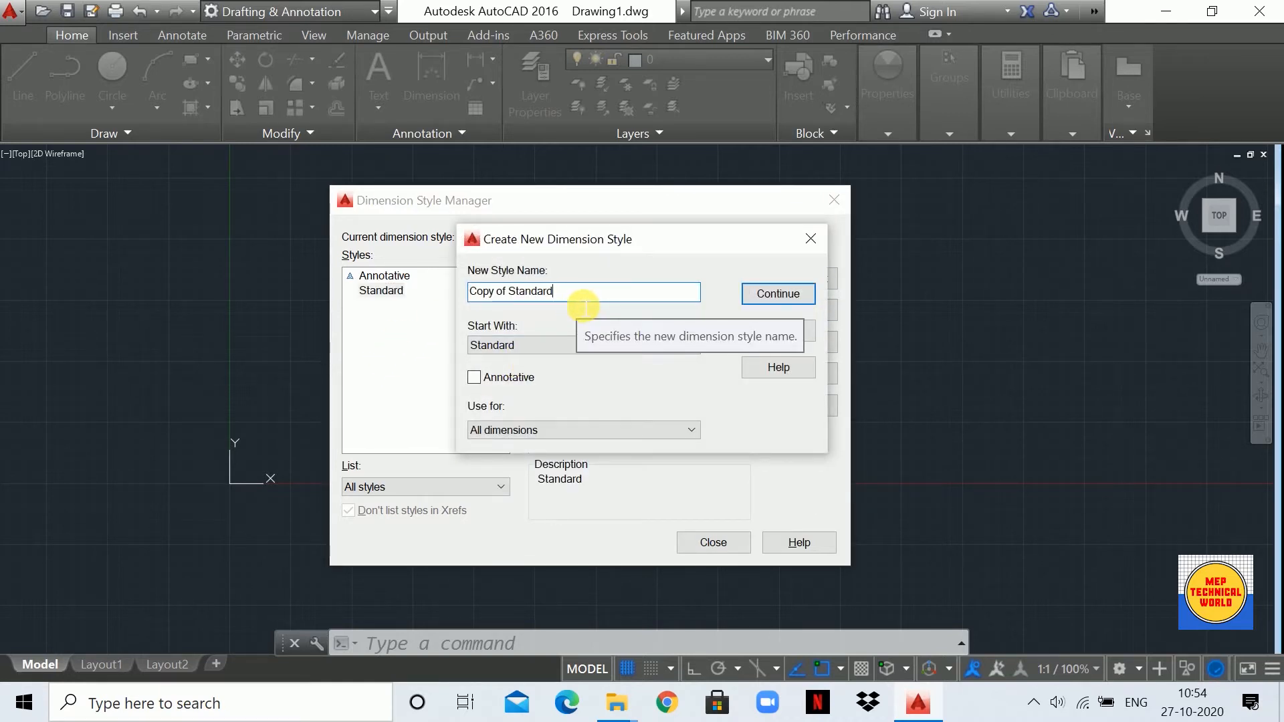
key("ctrl+a")
key("BackSpace")
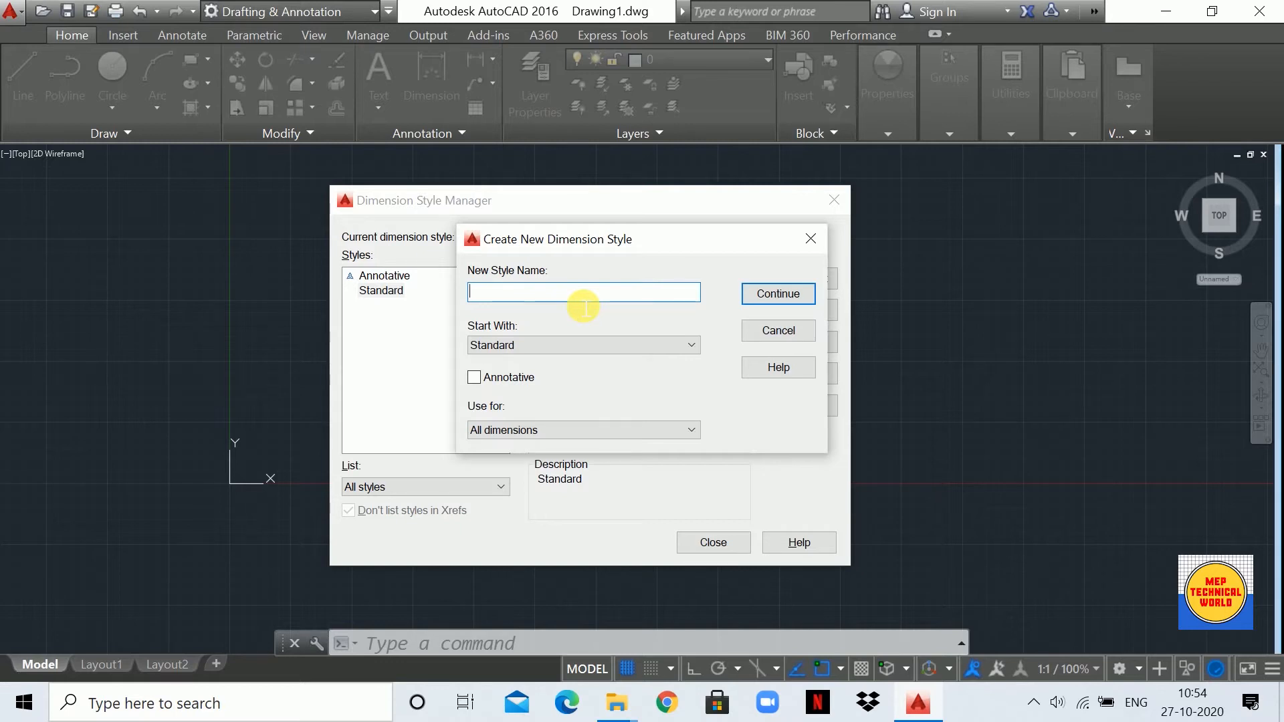
type("mep")
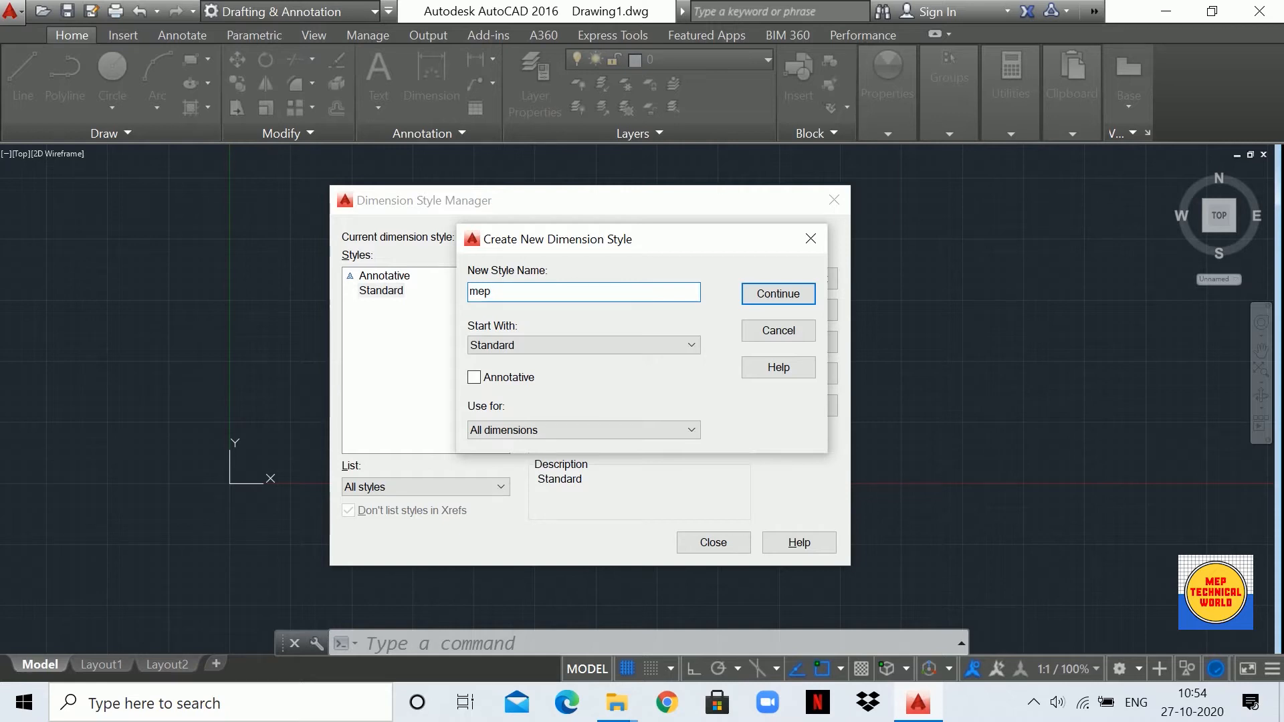
left_click(752, 299)
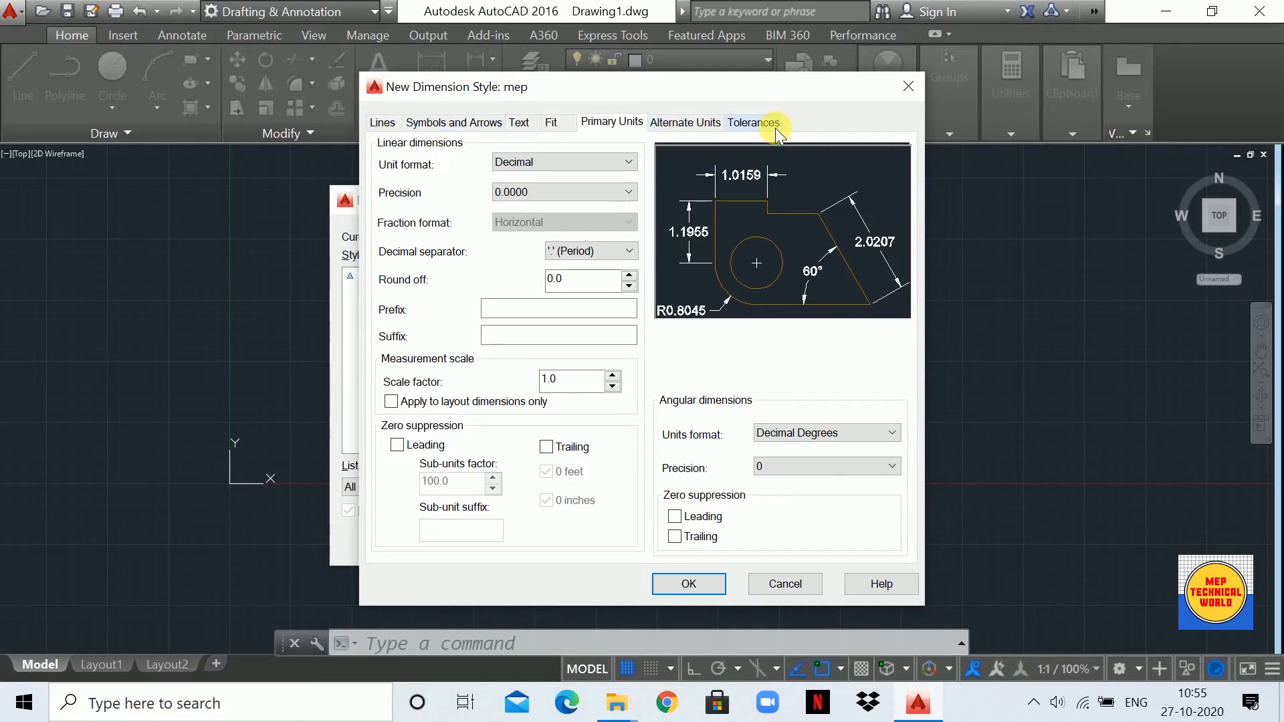
left_click(382, 123)
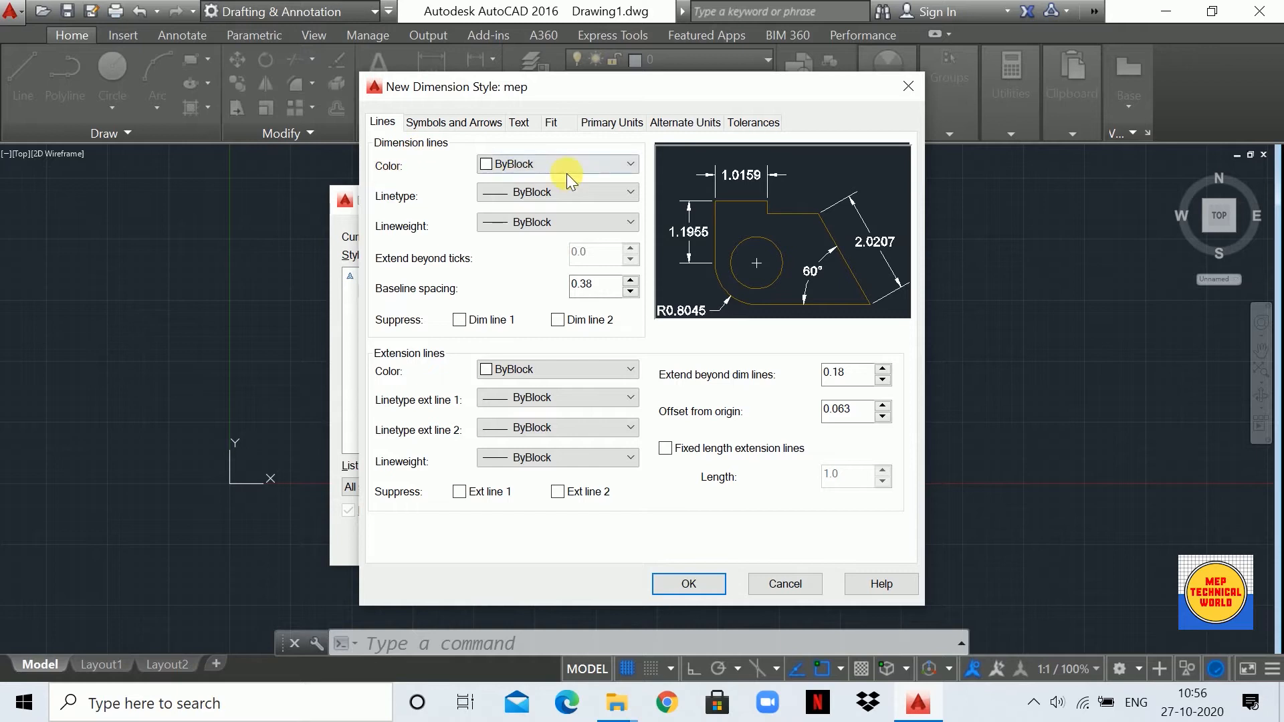
- Try red and yellow as the dimension line color of the mep style
left_click(591, 166)
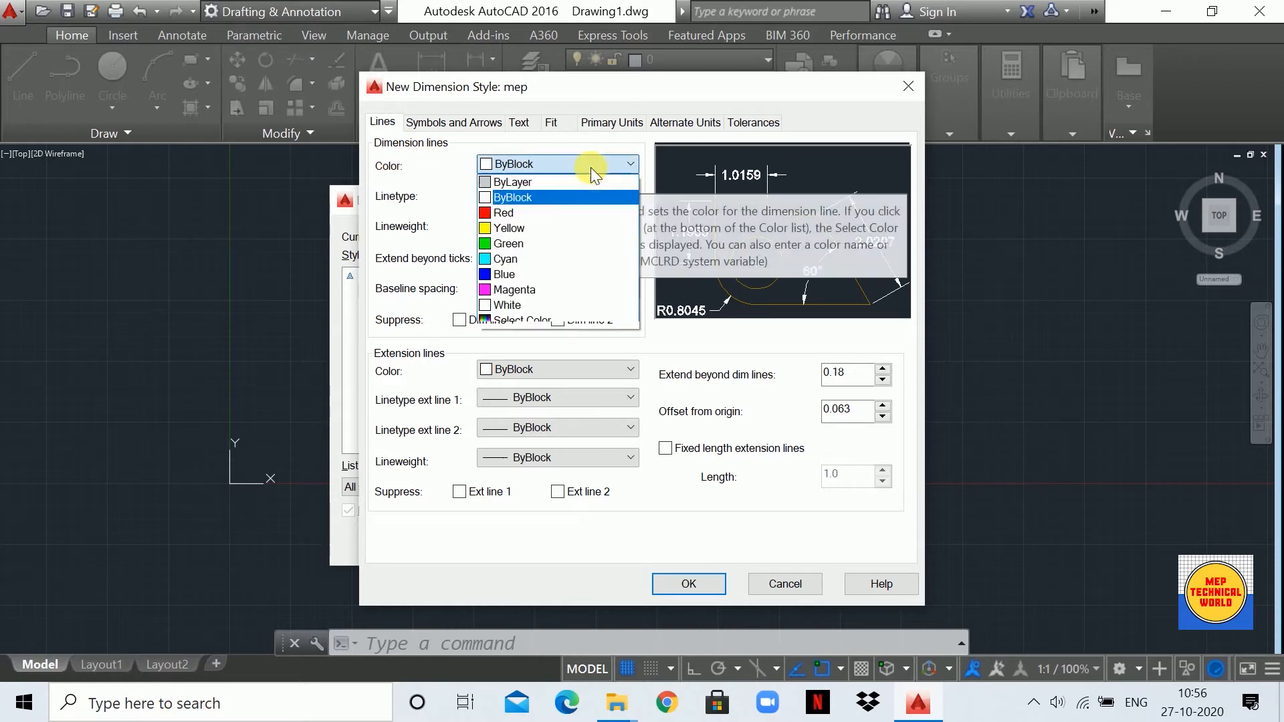
left_click(500, 212)
left_click(627, 166)
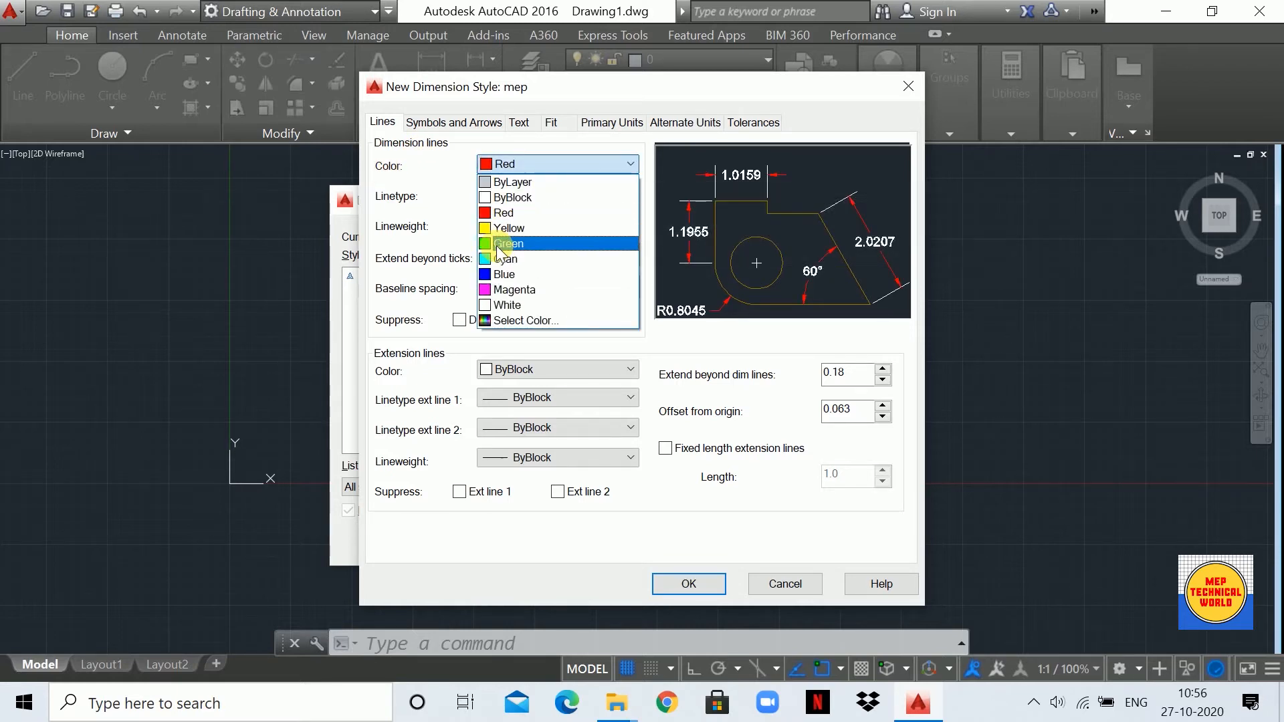
left_click(502, 228)
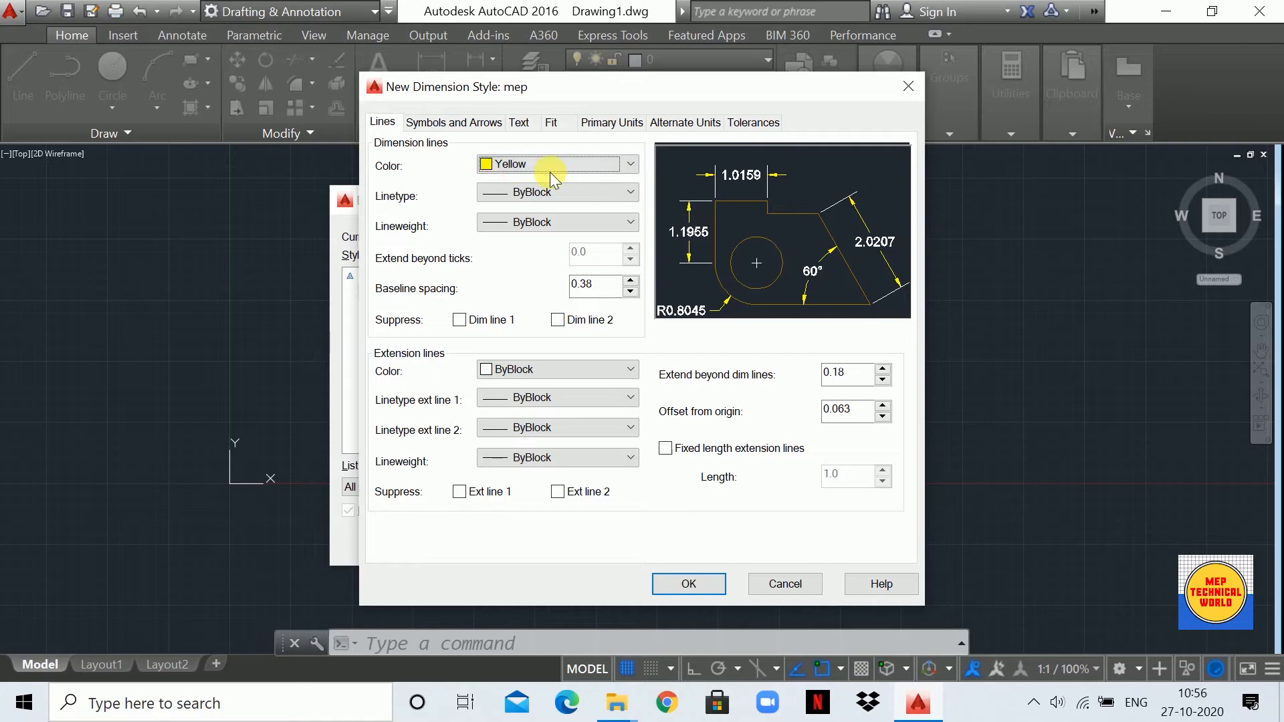
- Set the dimension line color of the mep style to ByLayer
left_click(570, 164)
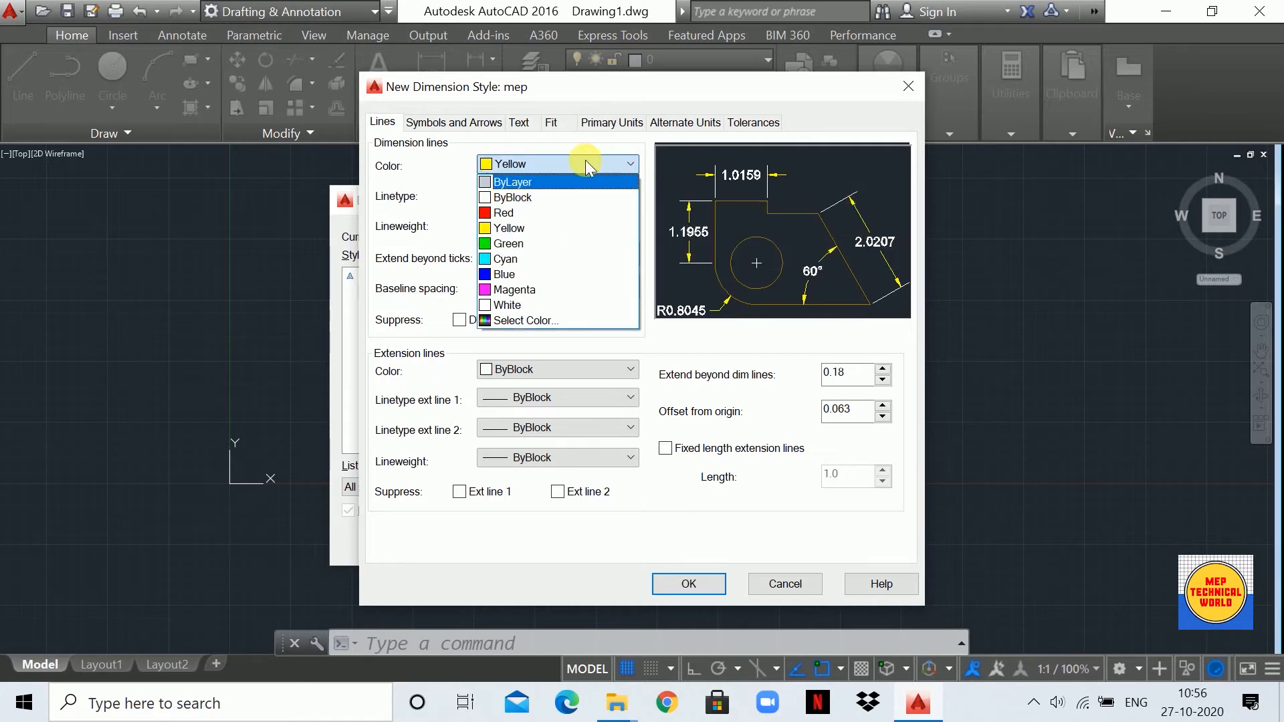
left_click(612, 156)
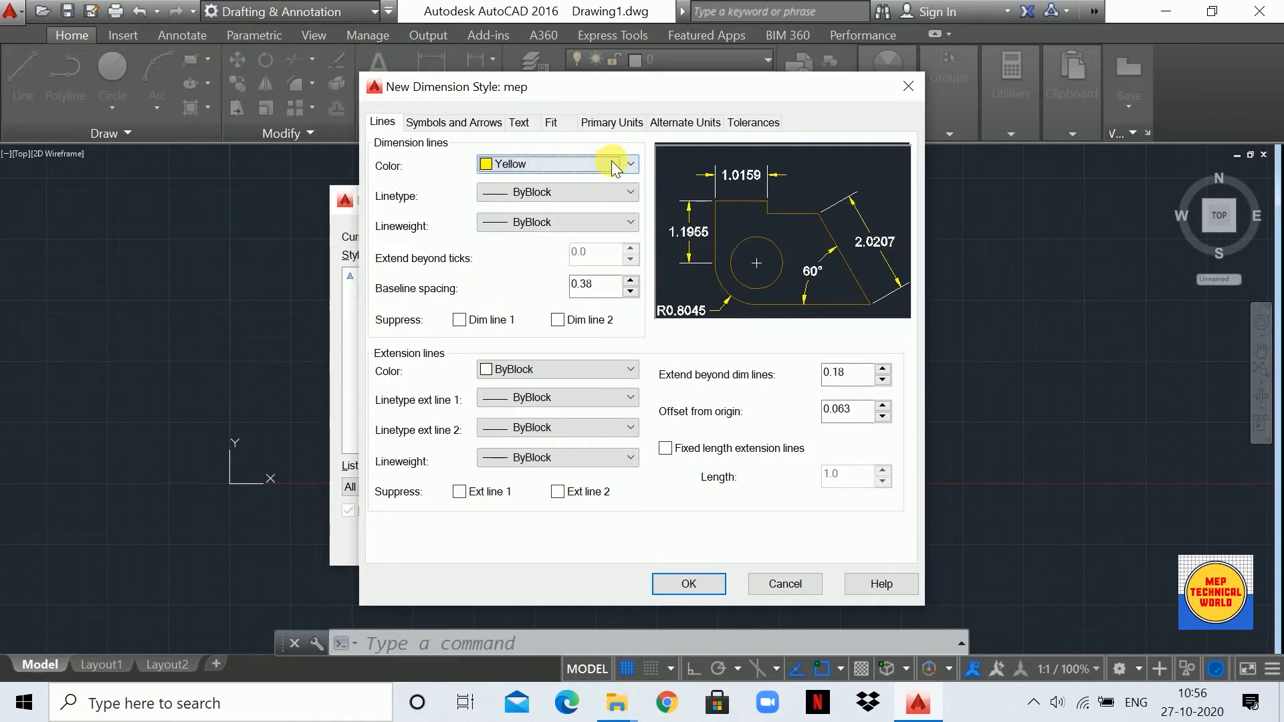
left_click(610, 161)
left_click(535, 185)
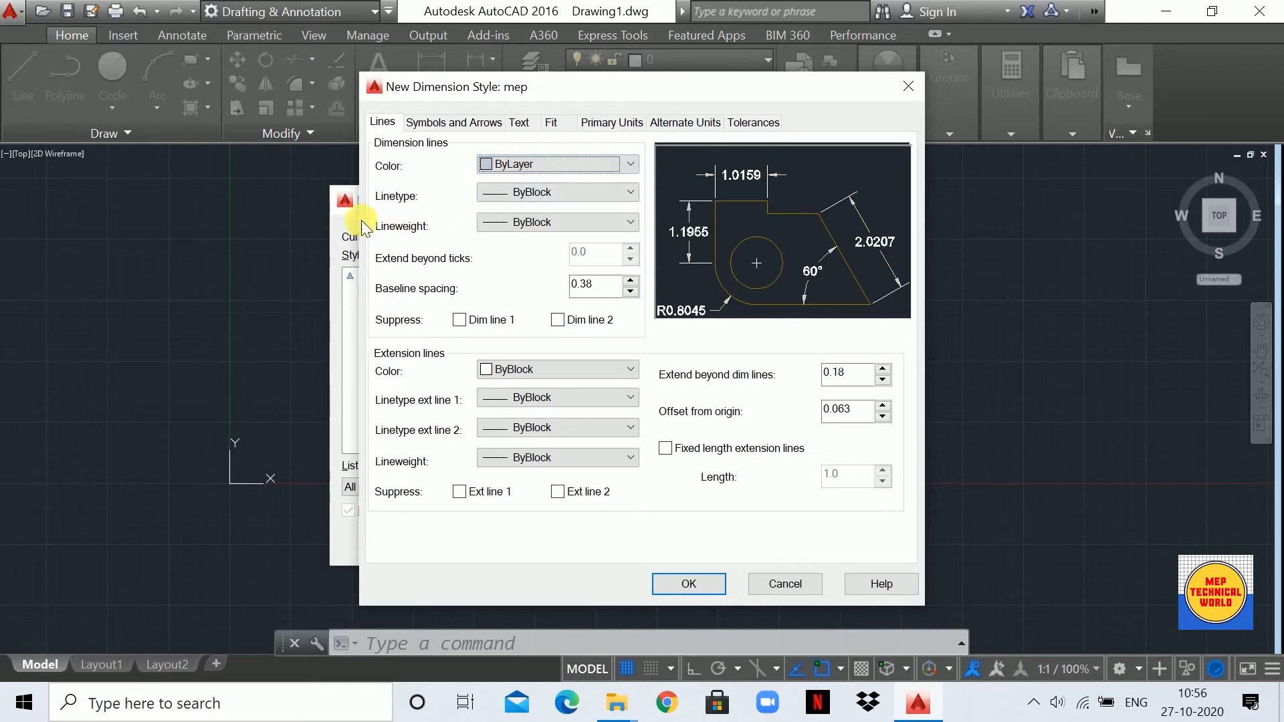
- Set the dimension line linetype of the mep style to ByLayer
left_click(555, 191)
left_click(555, 191)
left_click(555, 191)
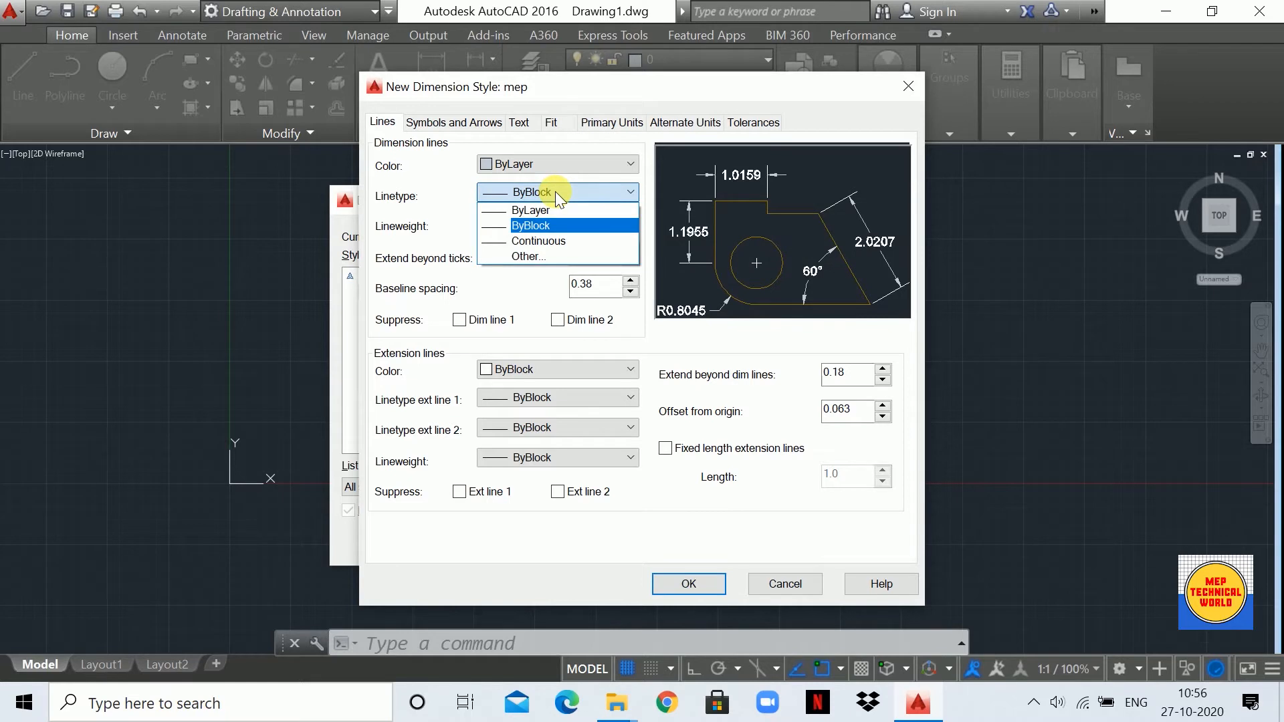
left_click(496, 225)
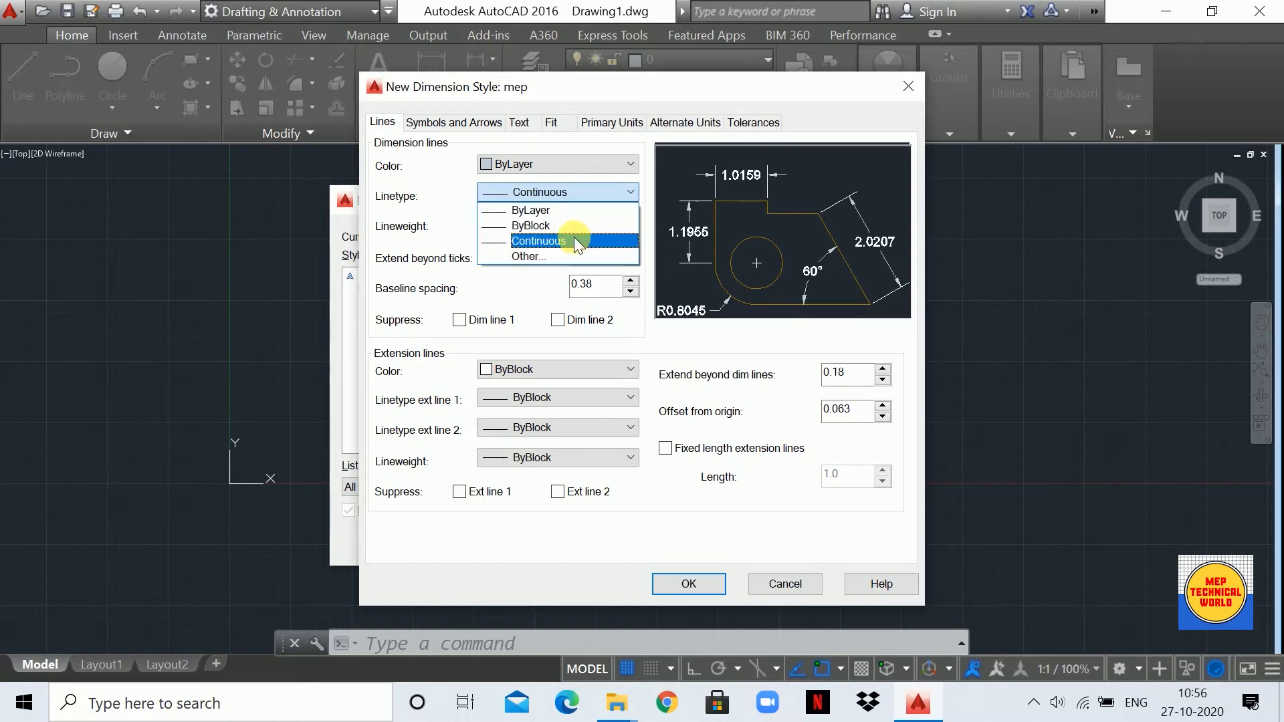
left_click(543, 210)
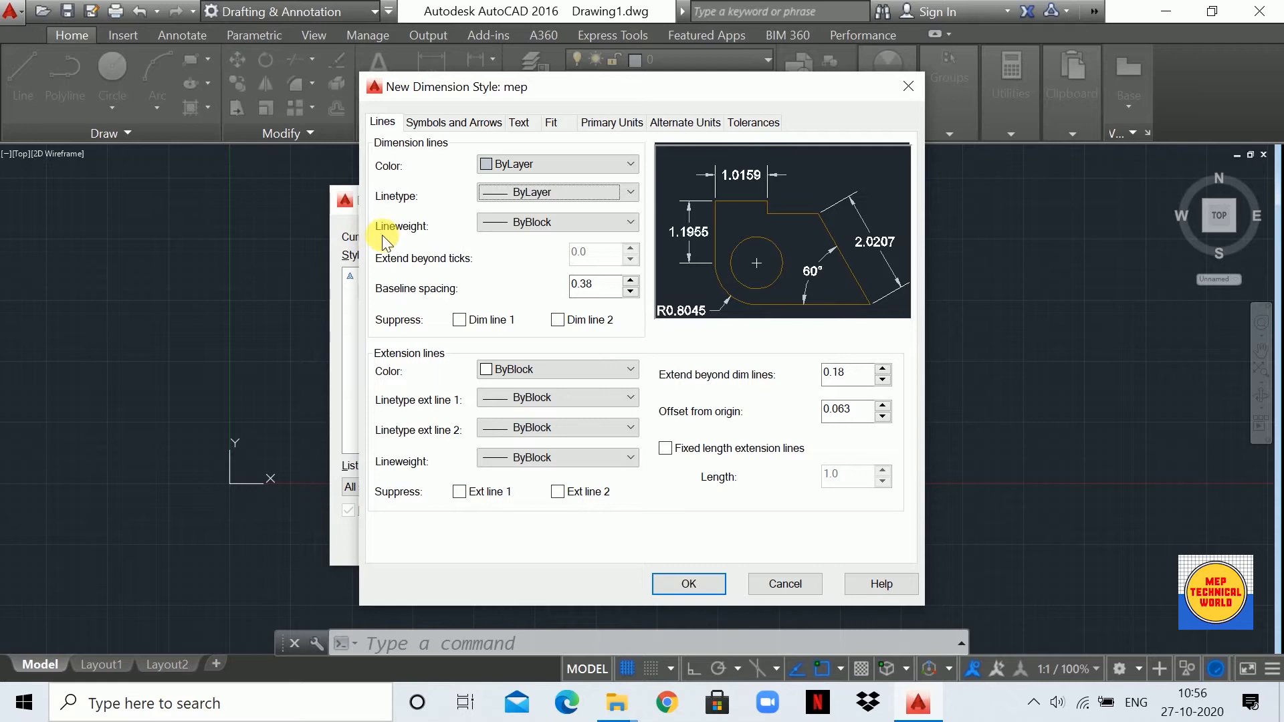
- Try lineweights of 0.13 mm and 0.60 mm for the dimension lines of the mep style
left_click(530, 227)
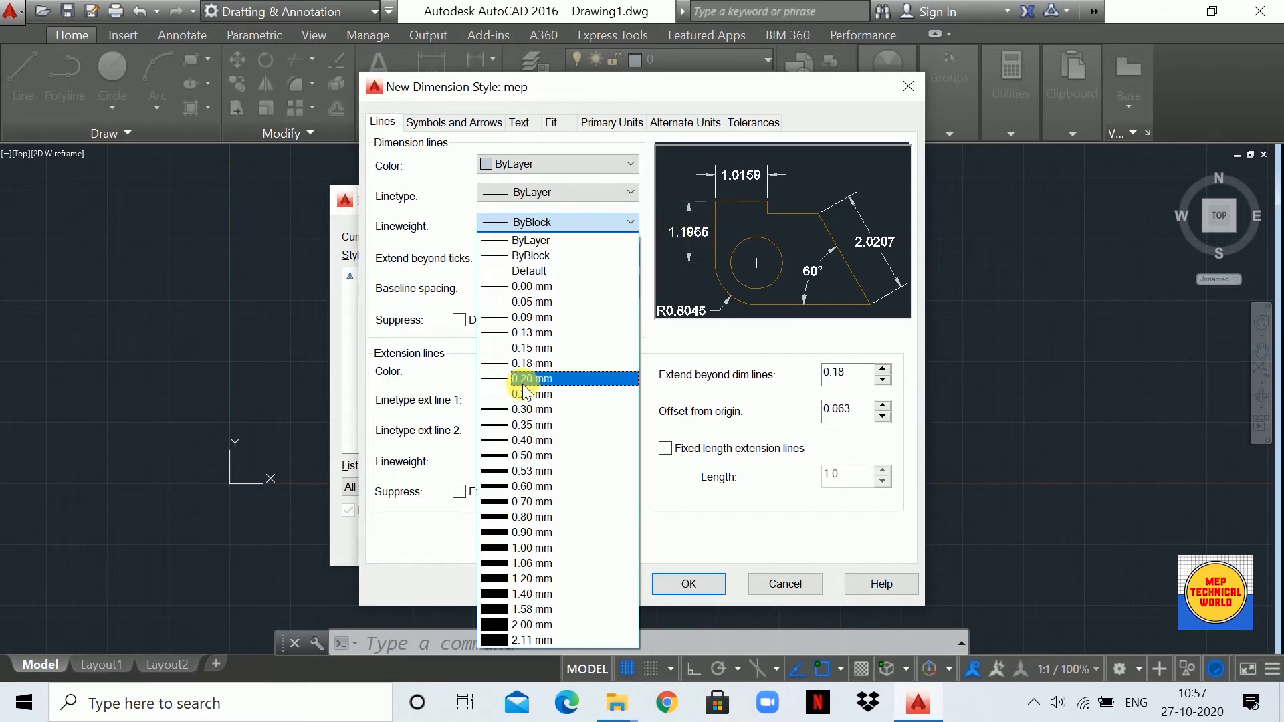
left_click(527, 335)
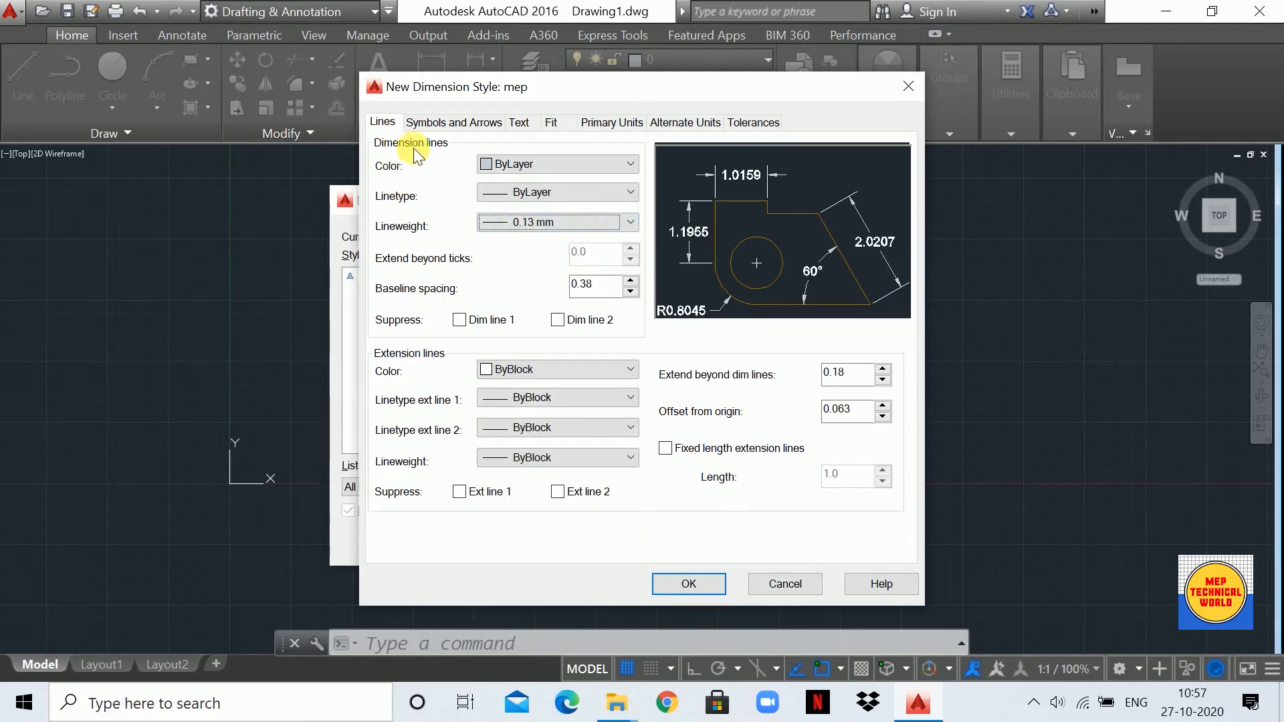
left_click(628, 224)
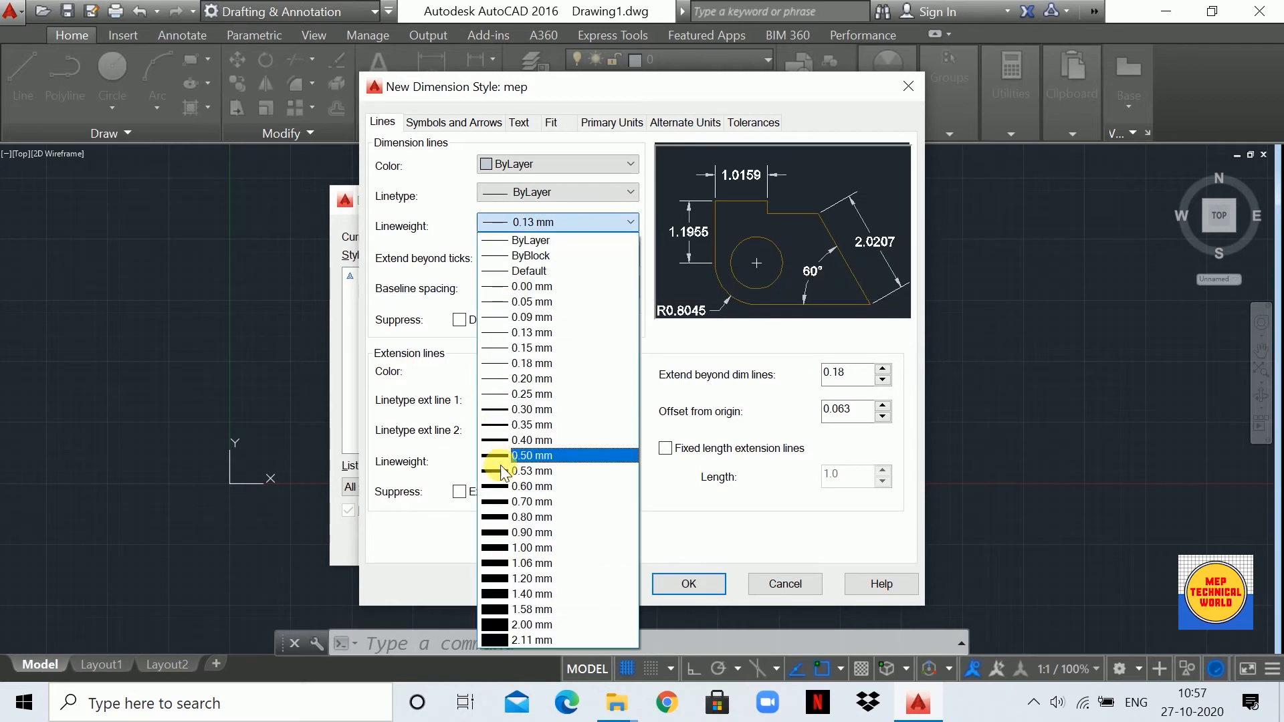
left_click(514, 496)
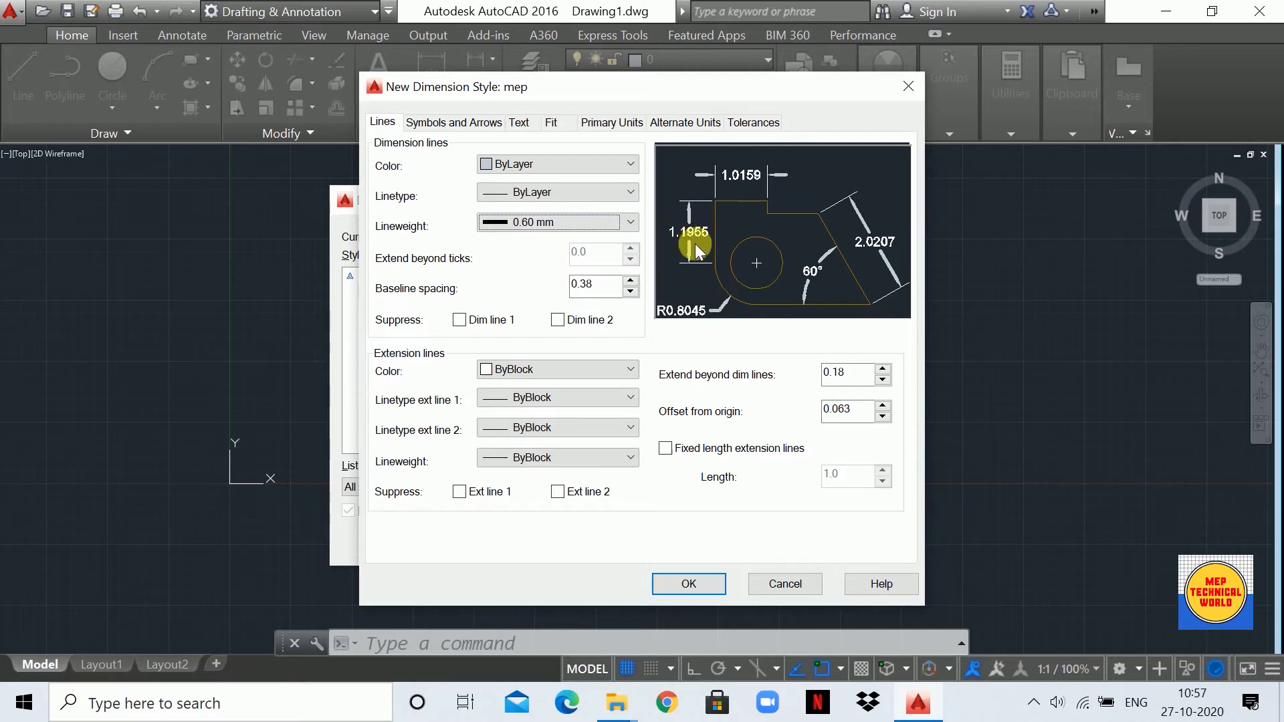
- Set the dimension line lineweight of the mep style to ByLayer and the baseline spacing to 0
left_click(630, 222)
scroll(536, 294, "up", 3)
left_click(528, 240)
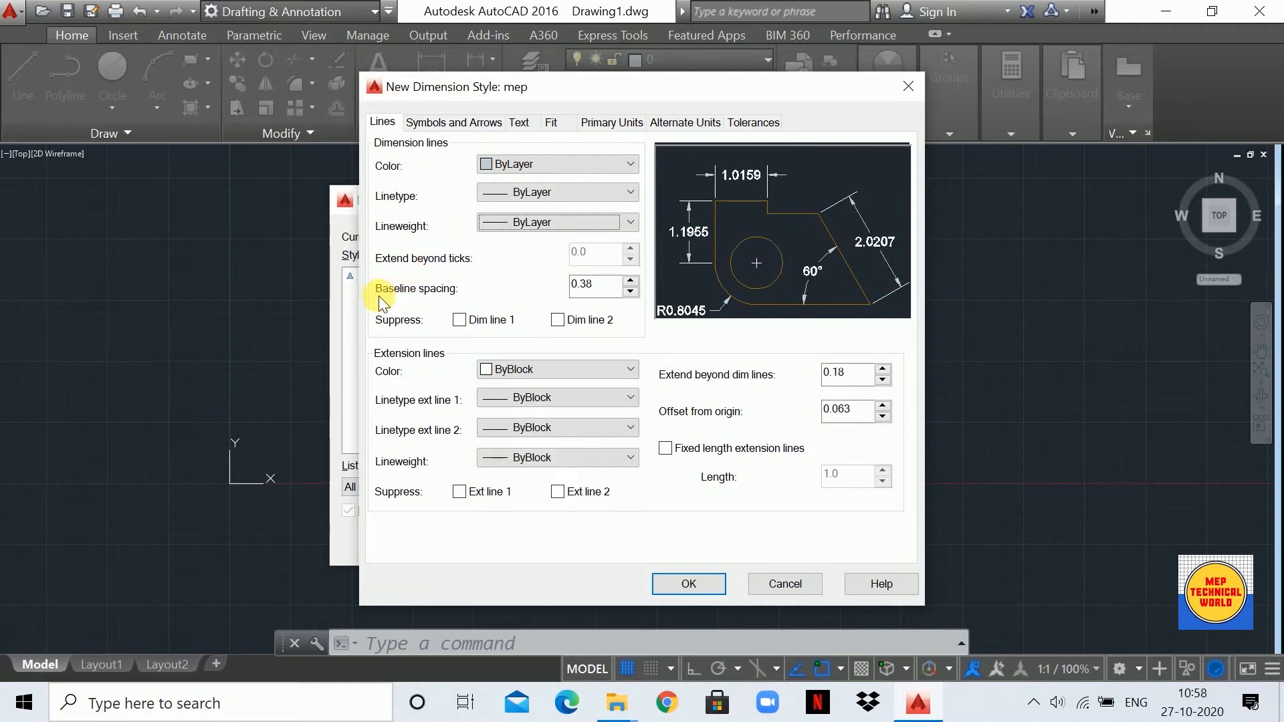
key("Tab")
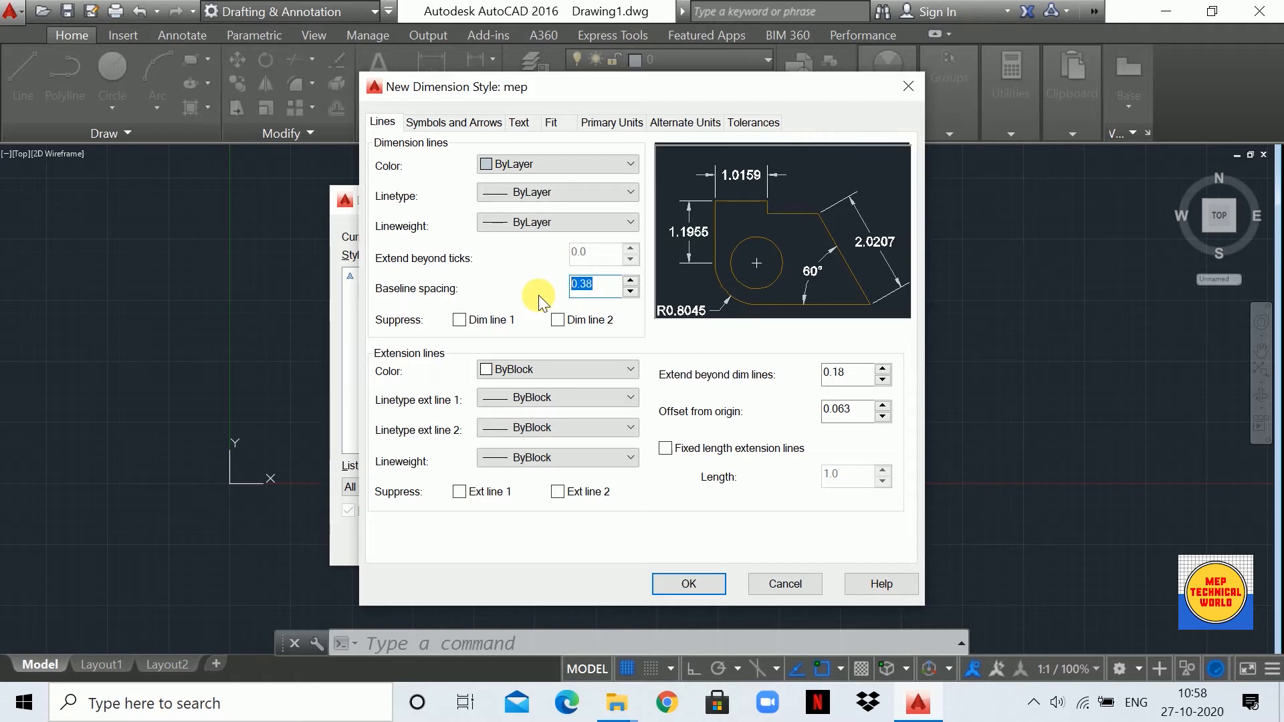
type("0")
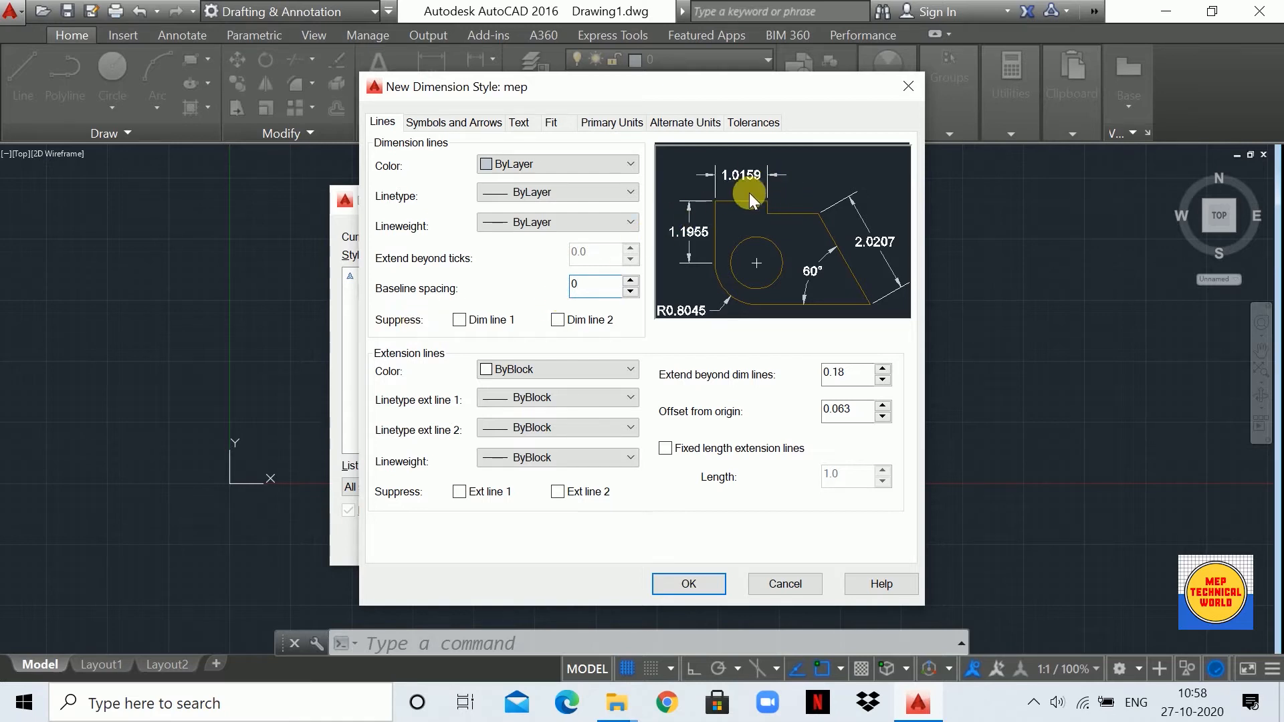
- Try suppressing dimension lines 1 and 2 in the mep style, and turn both suppressions off again
left_click(460, 321)
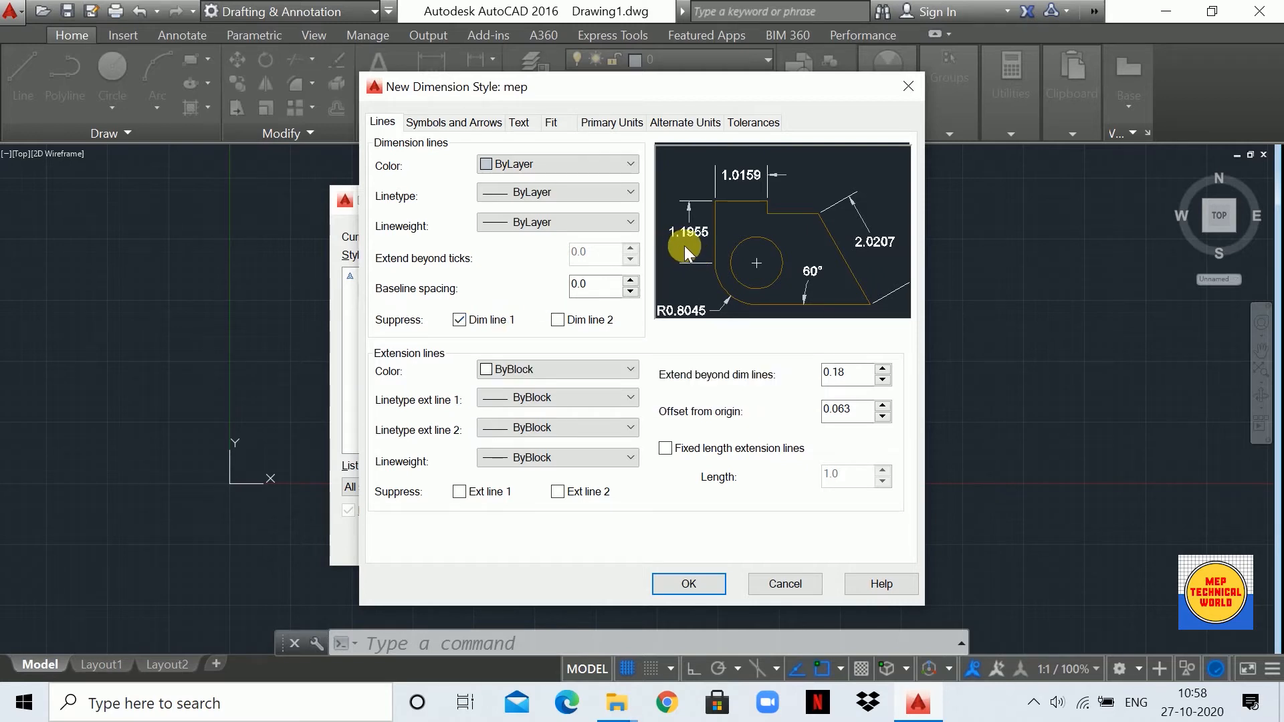
left_click(557, 320)
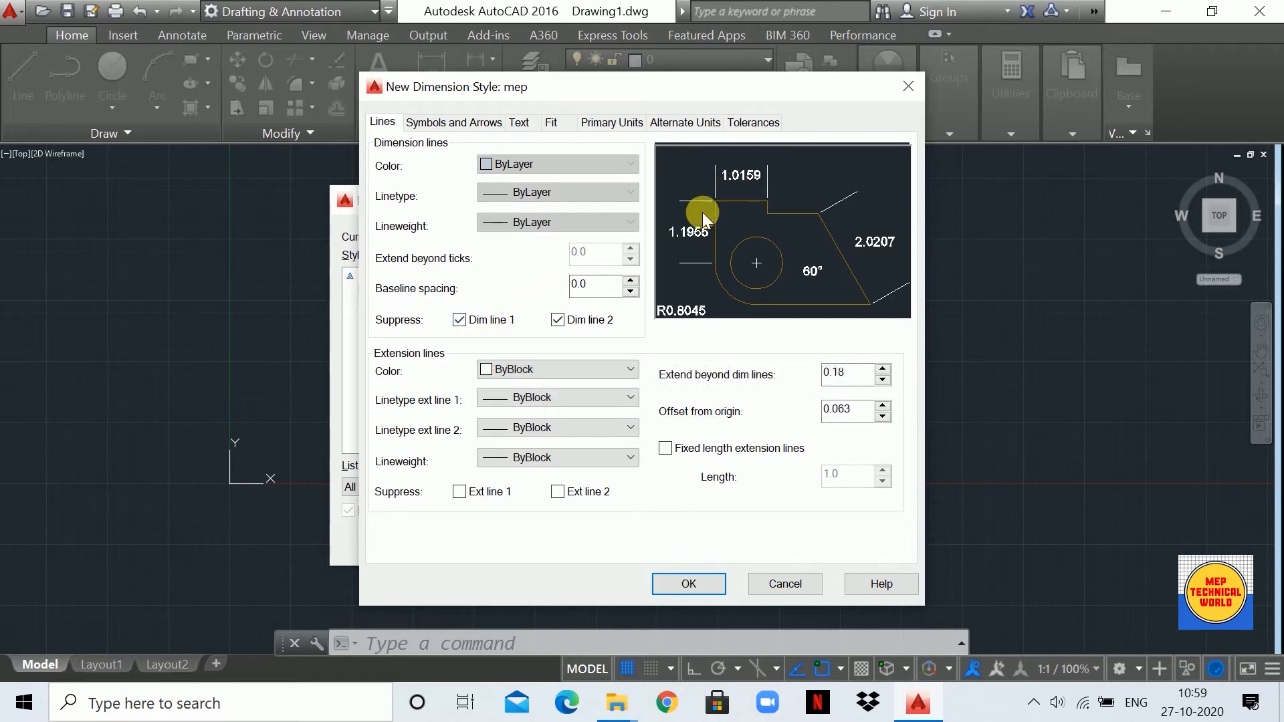
left_click(458, 320)
left_click(557, 319)
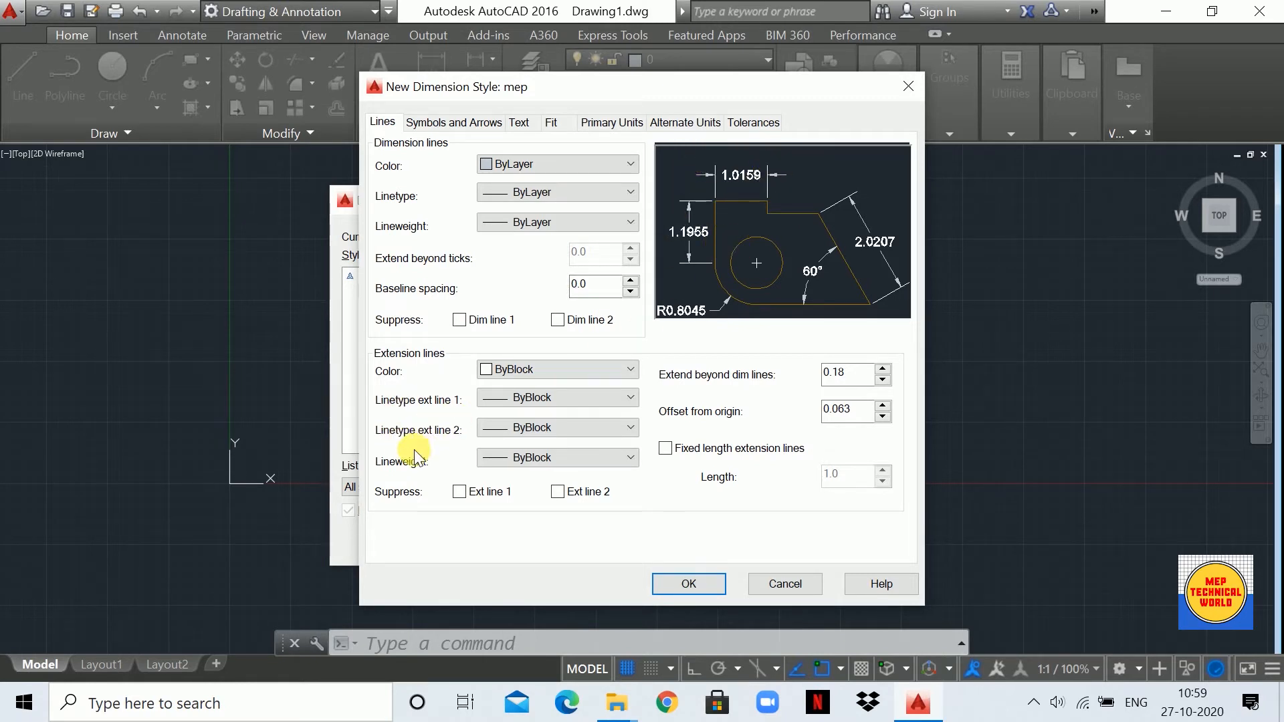
- Try green as the extension line color of the mep style, and set the color to ByLayer
left_click(510, 371)
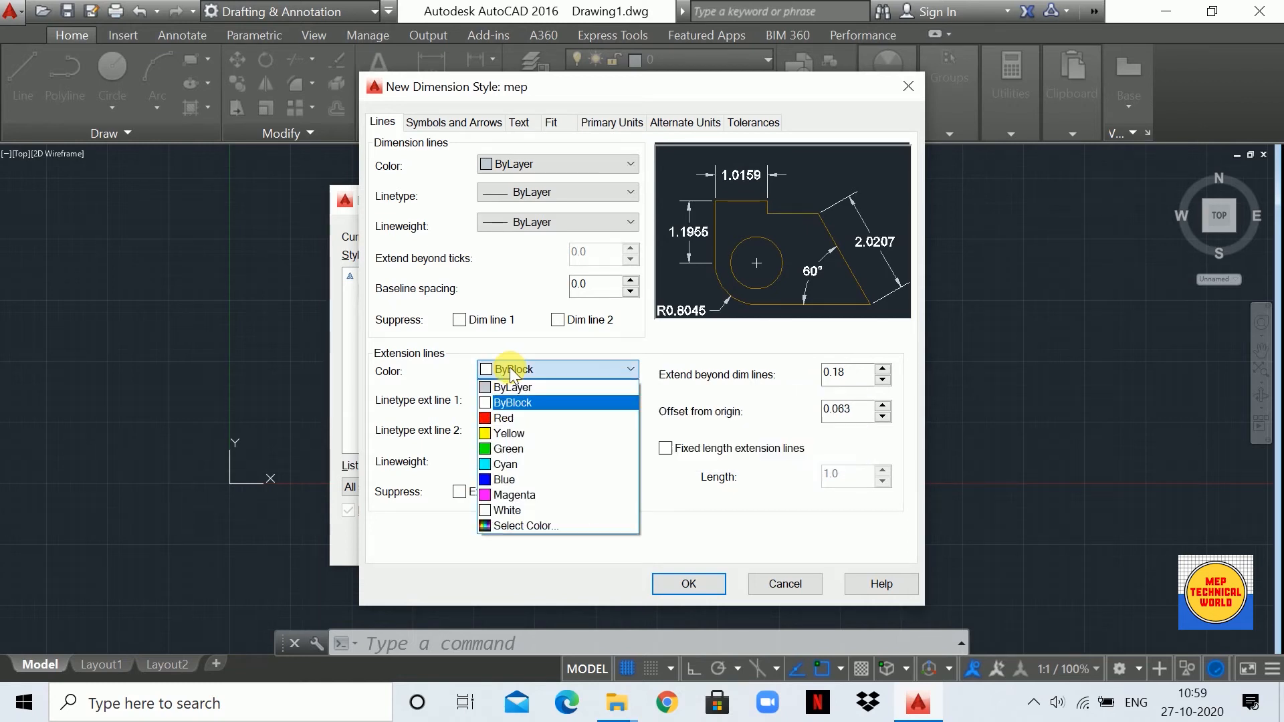
left_click(500, 448)
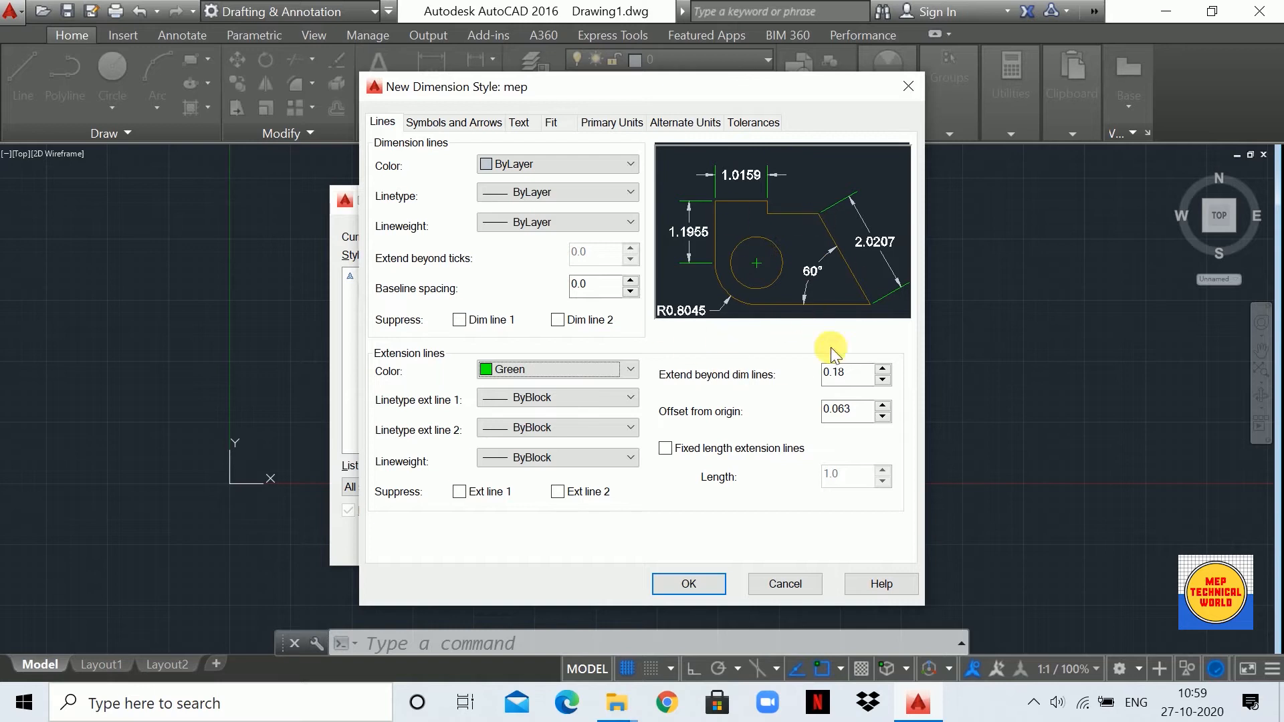
left_click(632, 367)
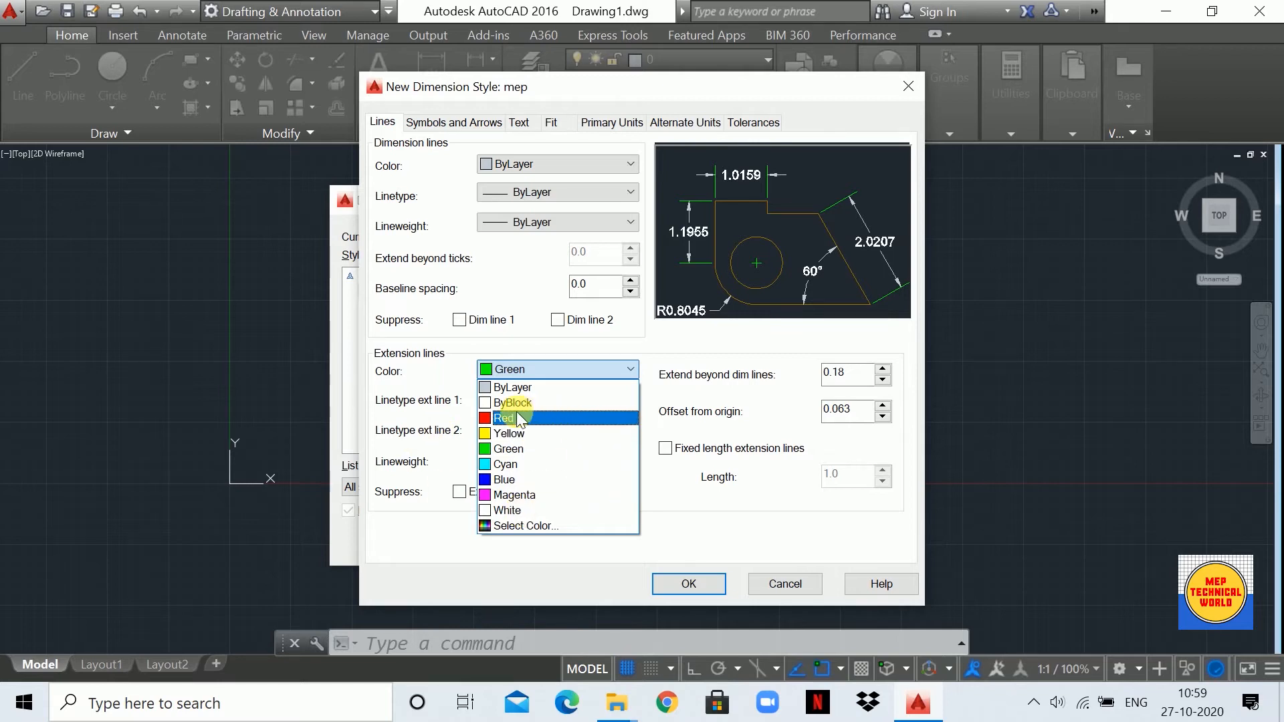
left_click(524, 387)
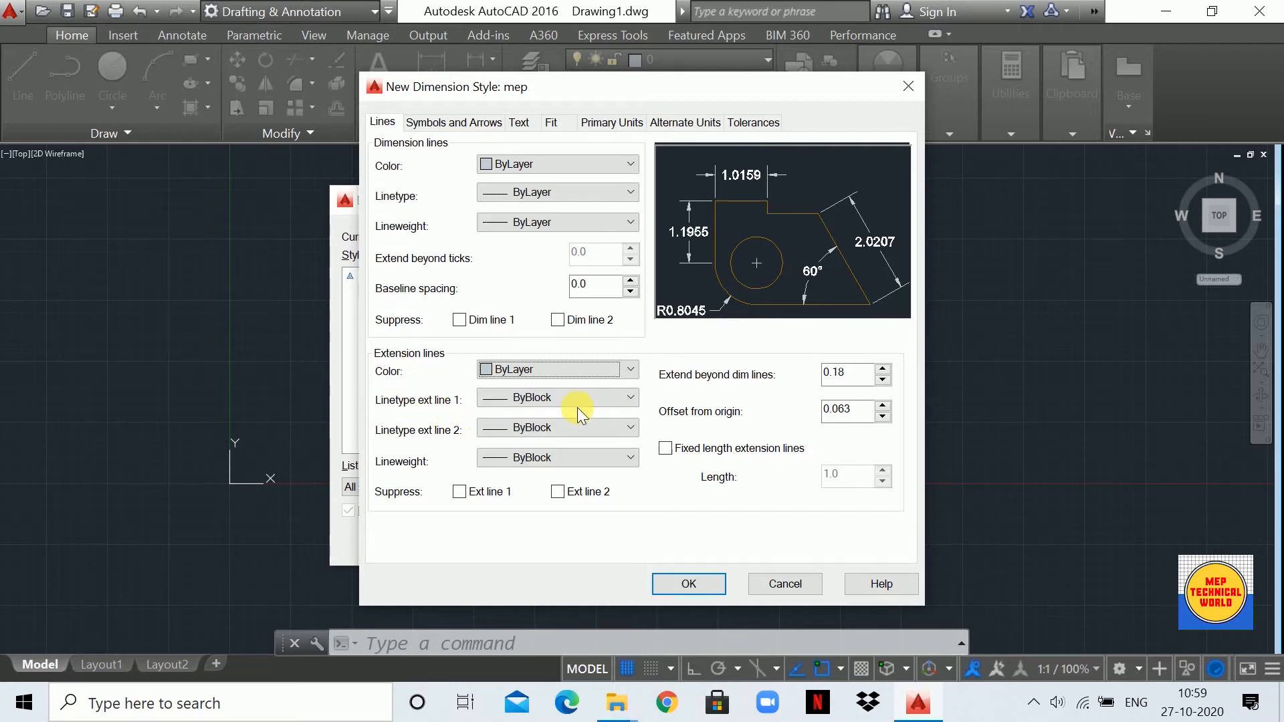
- Set the linetypes of extension lines 1 and 2 and the extension line lineweight to ByLayer
left_click(620, 400)
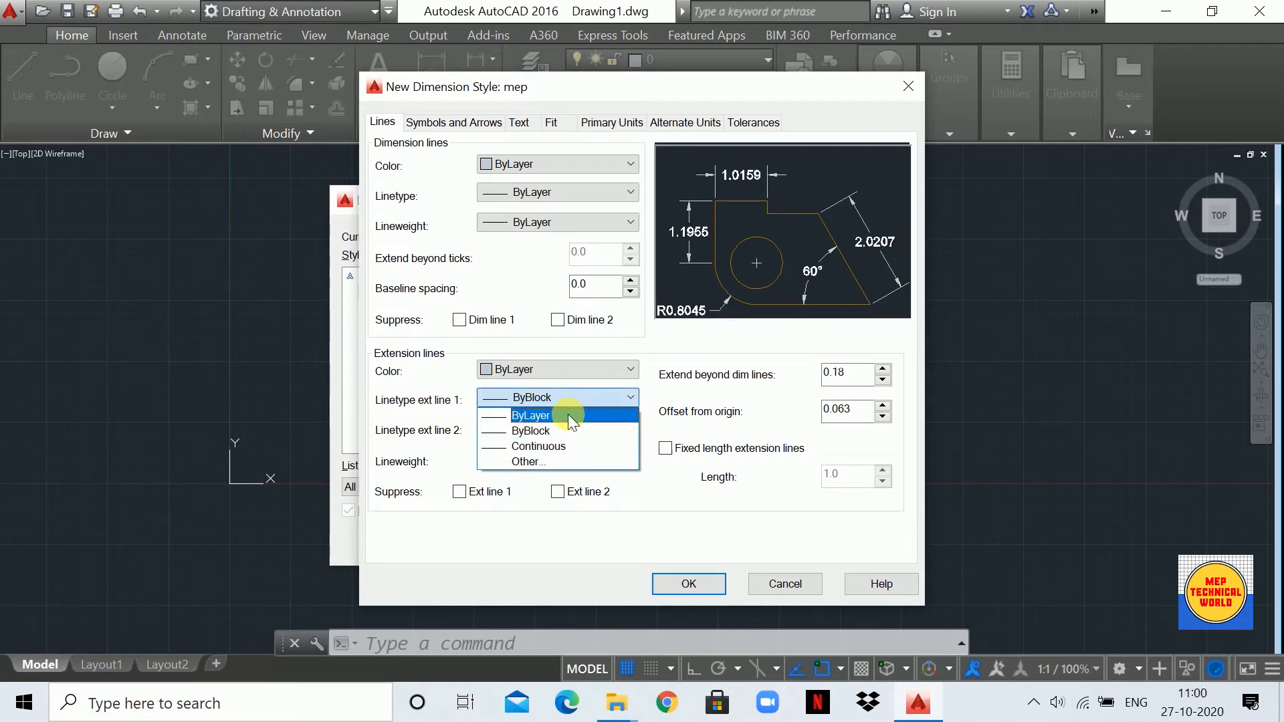
left_click(568, 414)
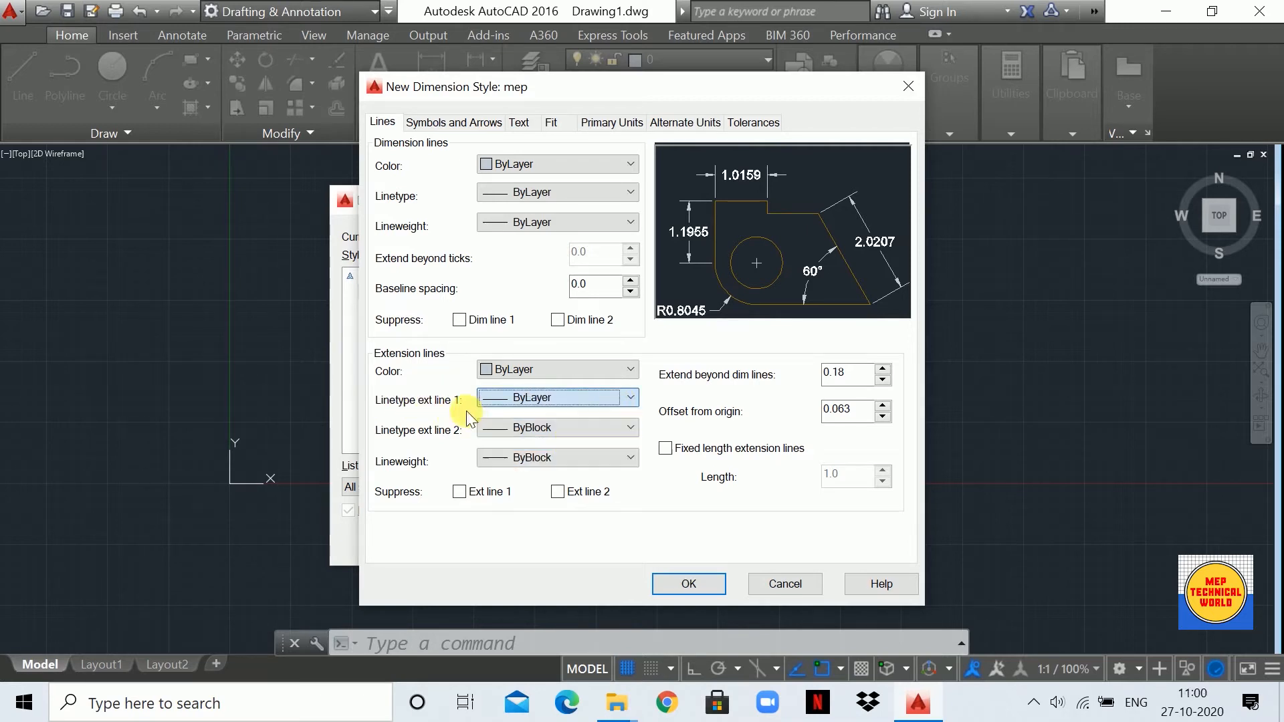
left_click(574, 428)
left_click(394, 440)
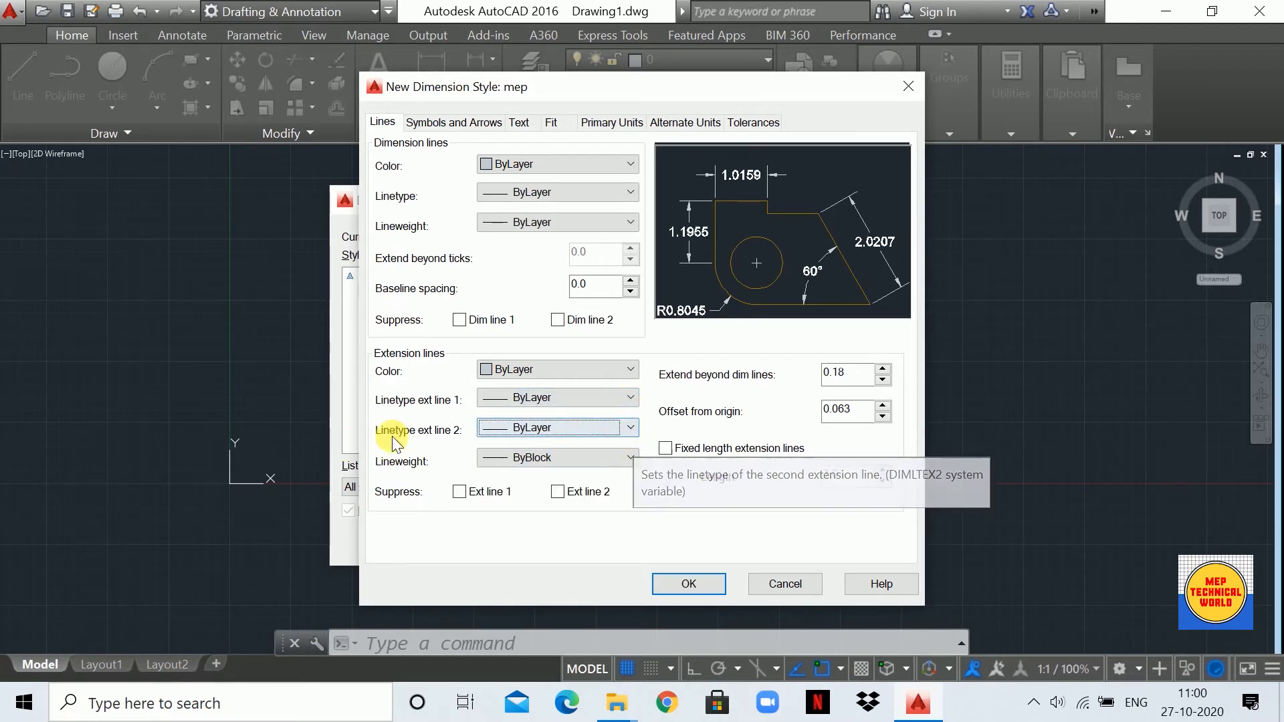
left_click(632, 427)
left_click(547, 443)
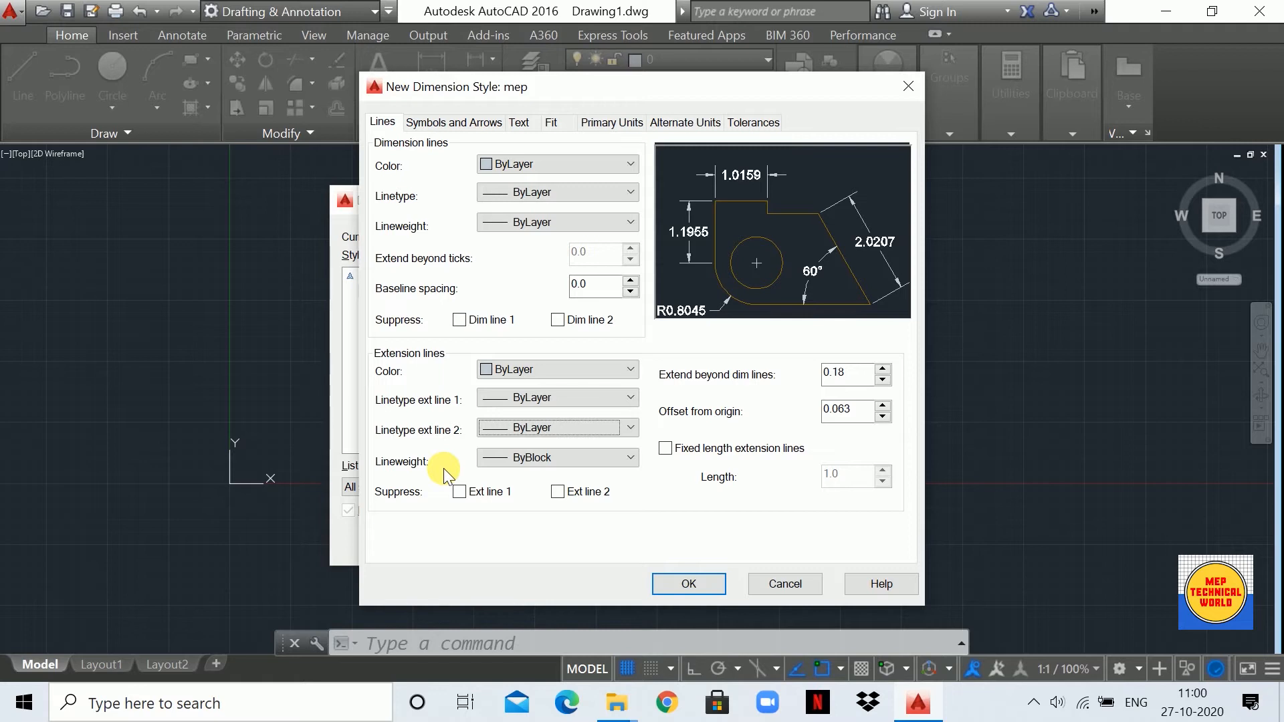
left_click(599, 463)
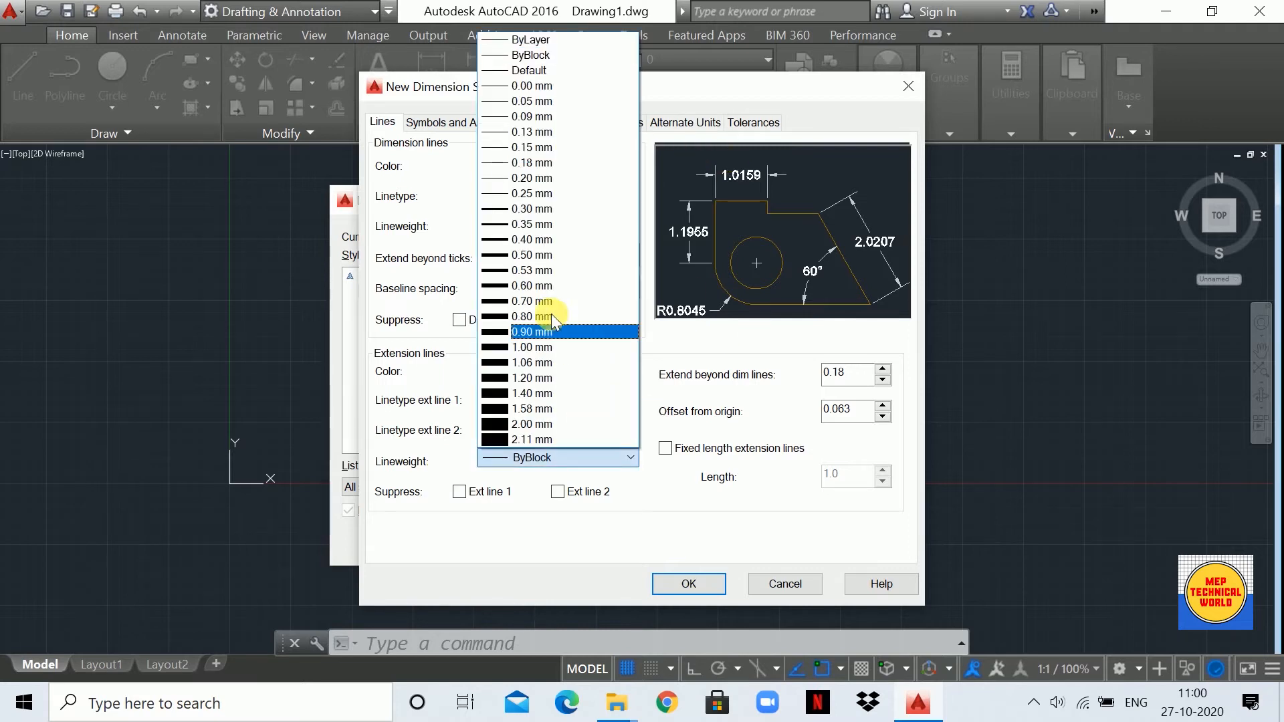
left_click(518, 40)
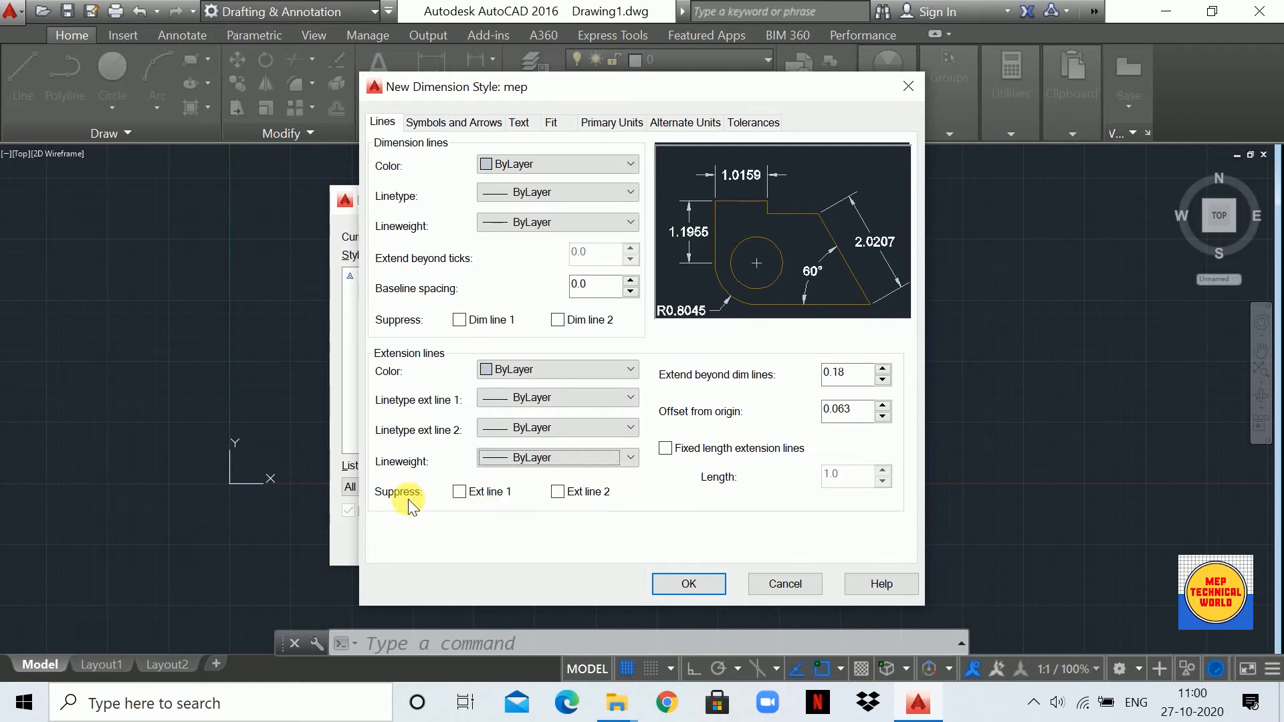
- Try suppressing extension lines 1 and 2 in the mep style, and turn both suppressions off again
left_click(457, 493)
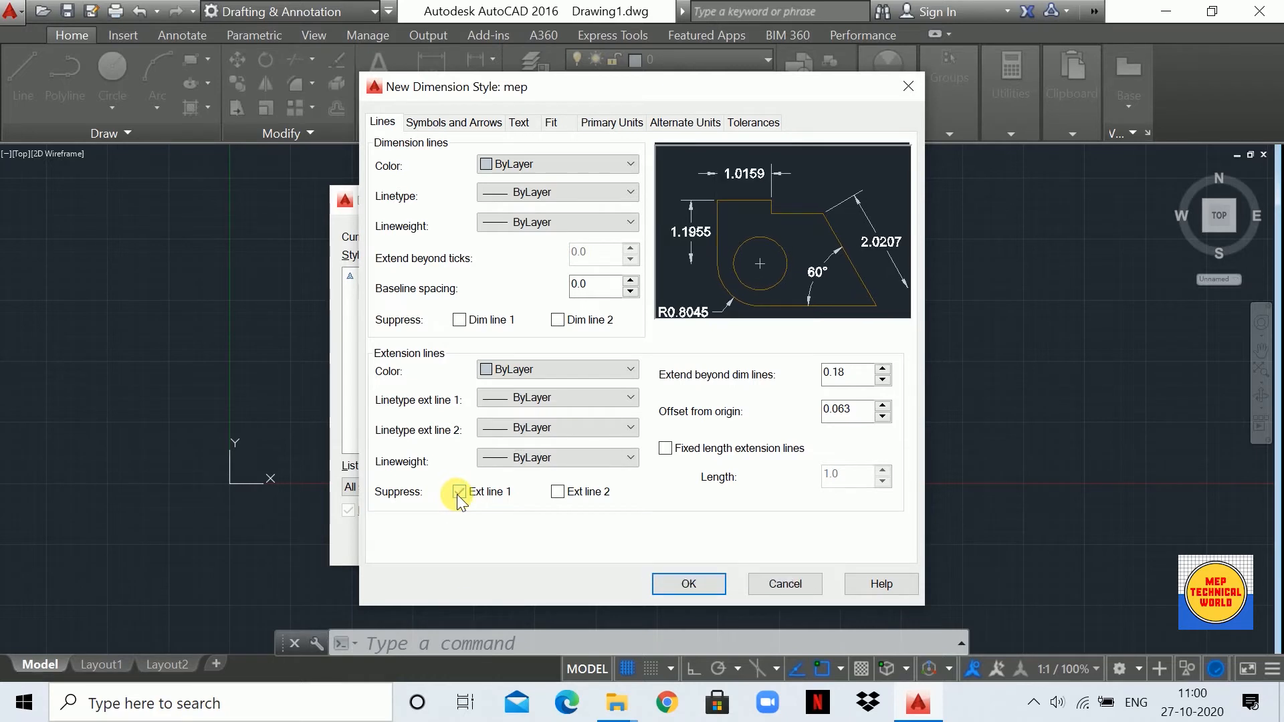
left_click(557, 491)
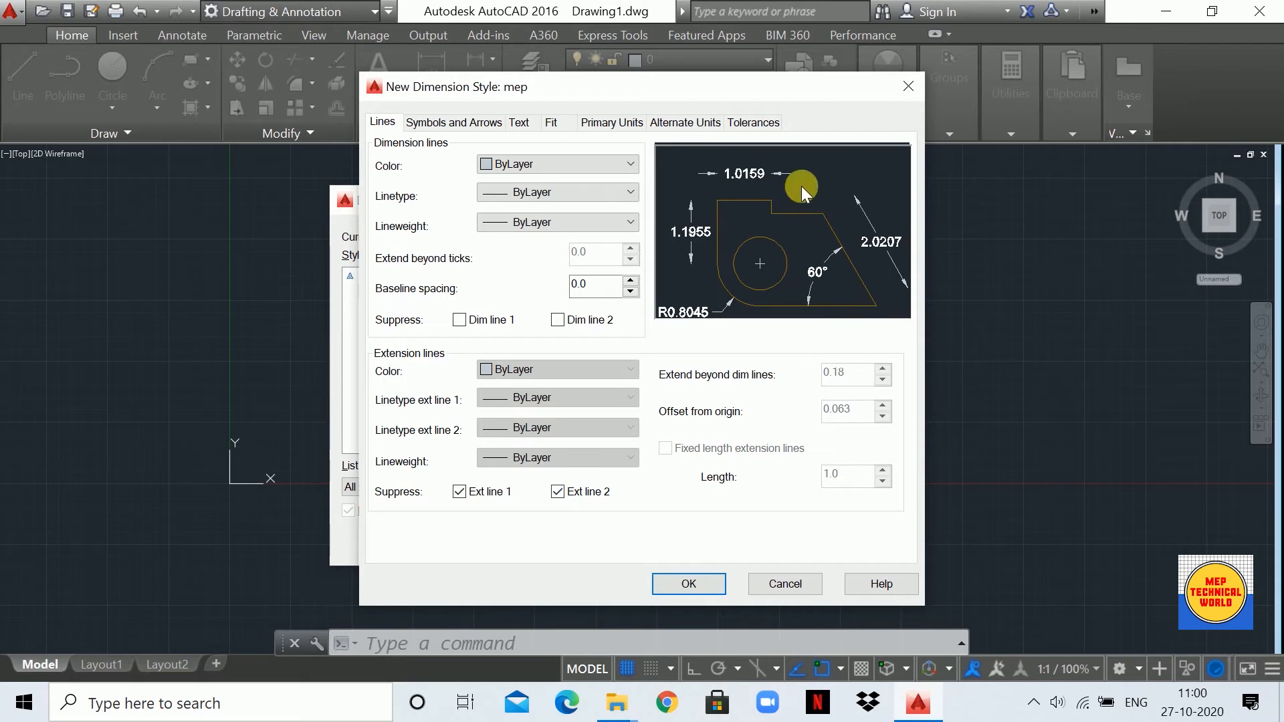
left_click(460, 491)
left_click(557, 492)
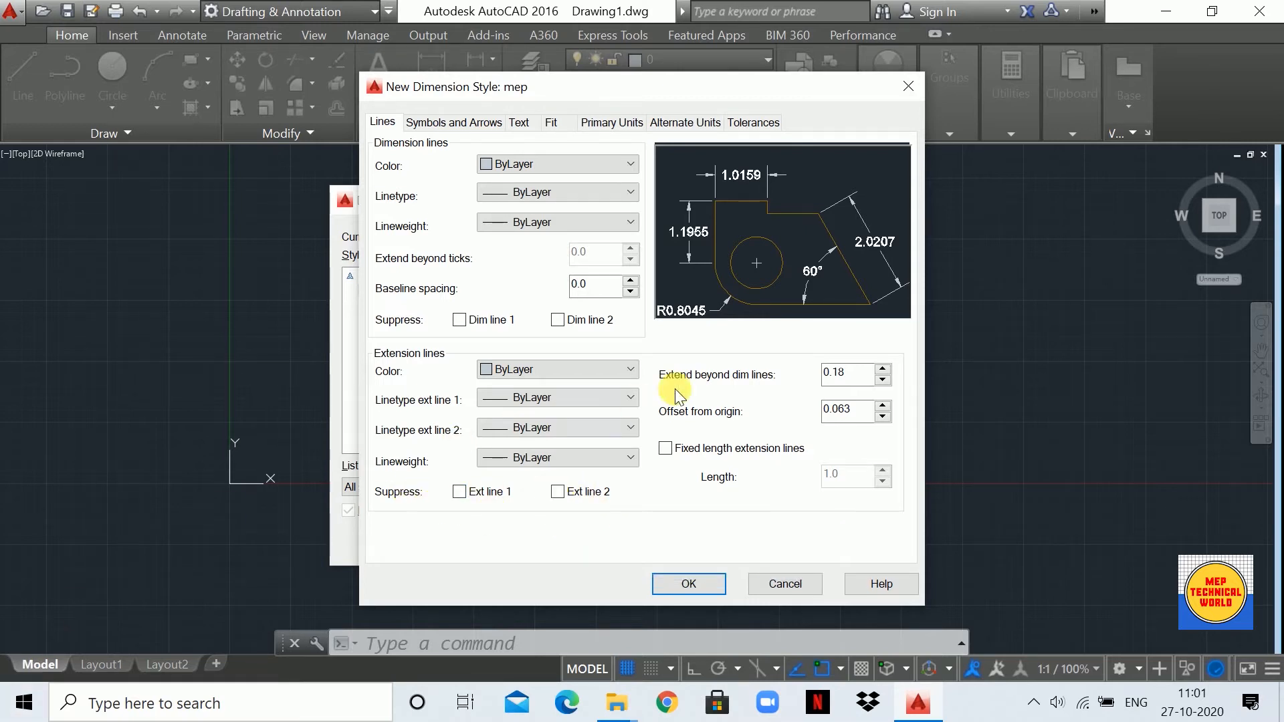
- Try extending the extension lines 10.0 beyond the dimension lines
left_click(748, 383)
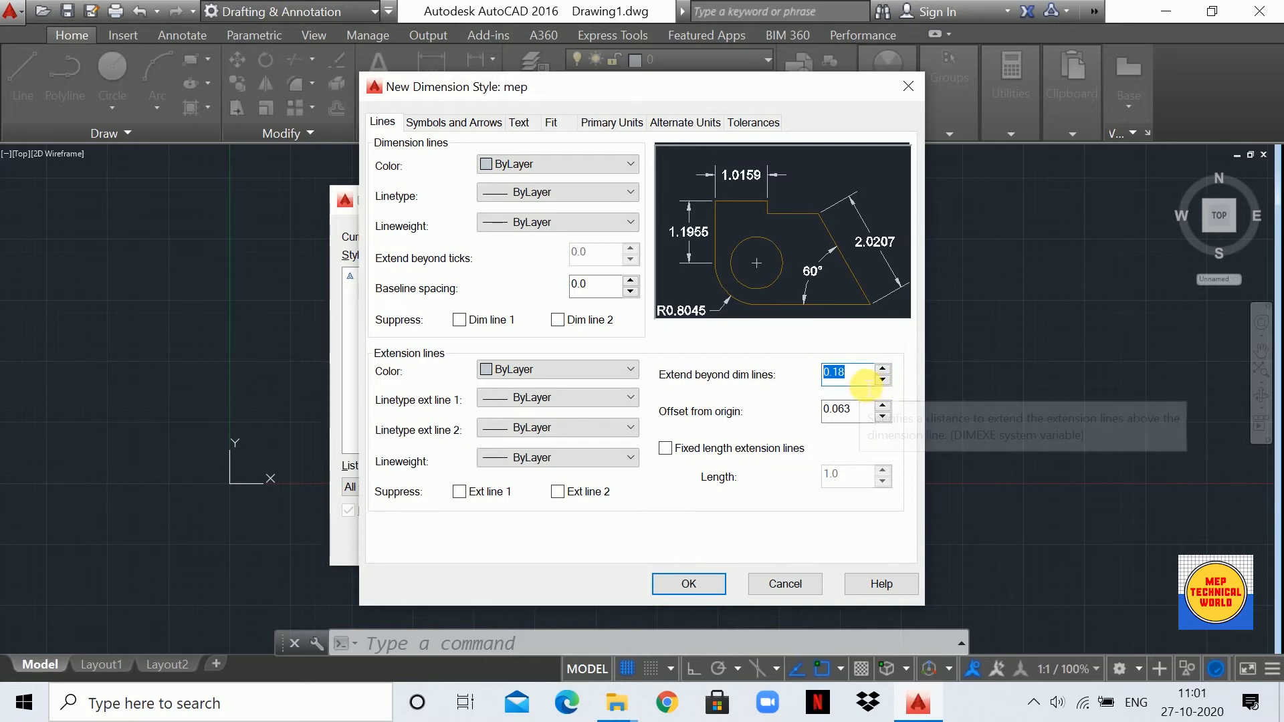
key("BackSpace")
type("10.0")
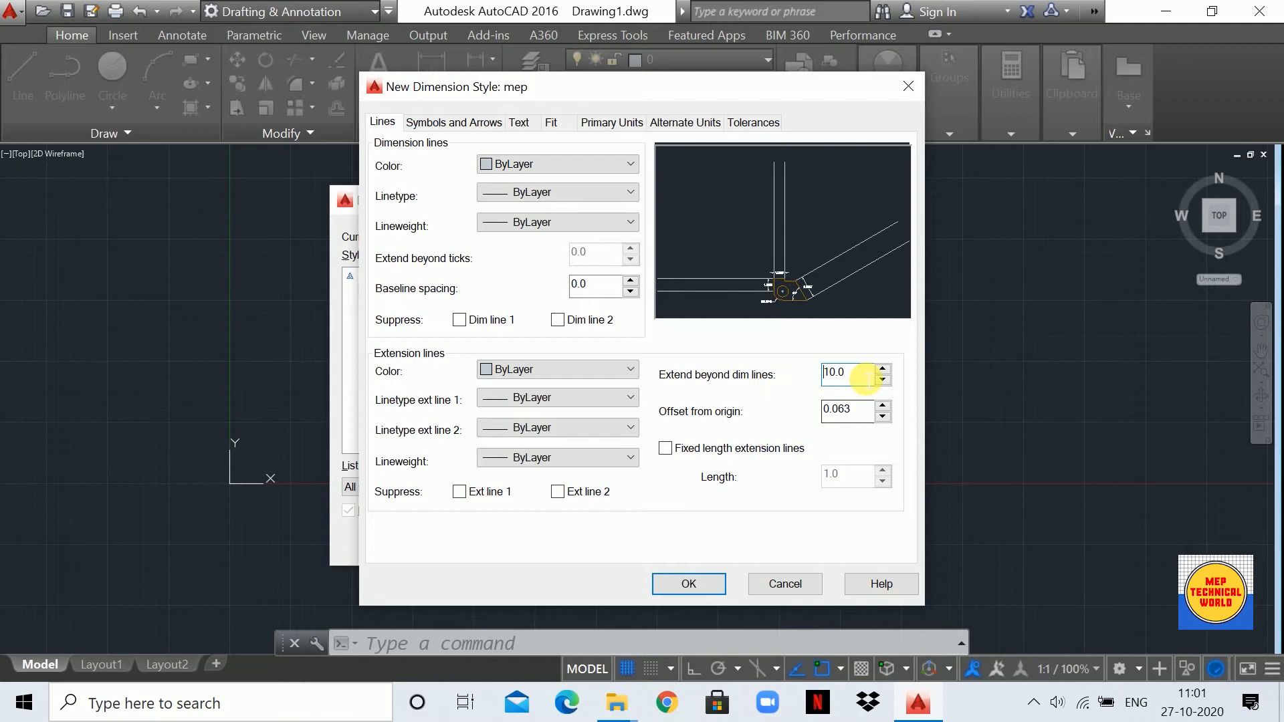
- Set the distance that extension lines extend beyond the dimension lines to 0
left_click(860, 387)
left_click_drag(860, 387, 776, 395)
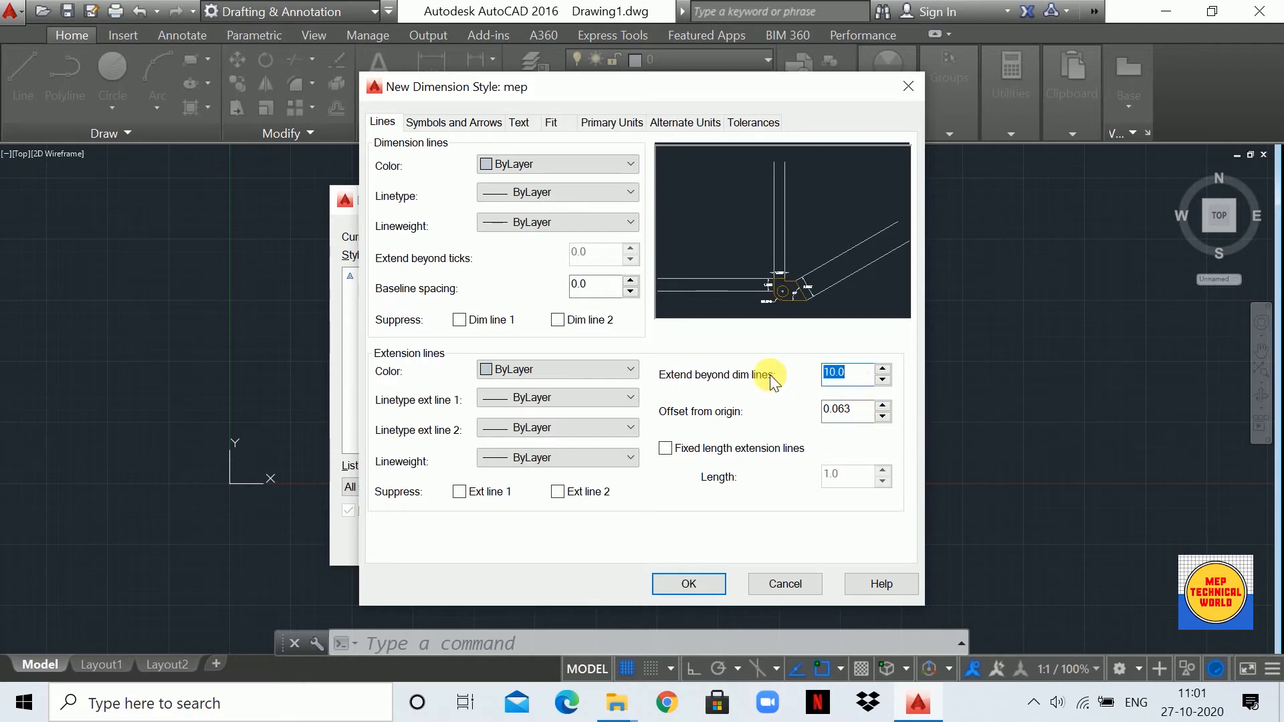
key("BackSpace")
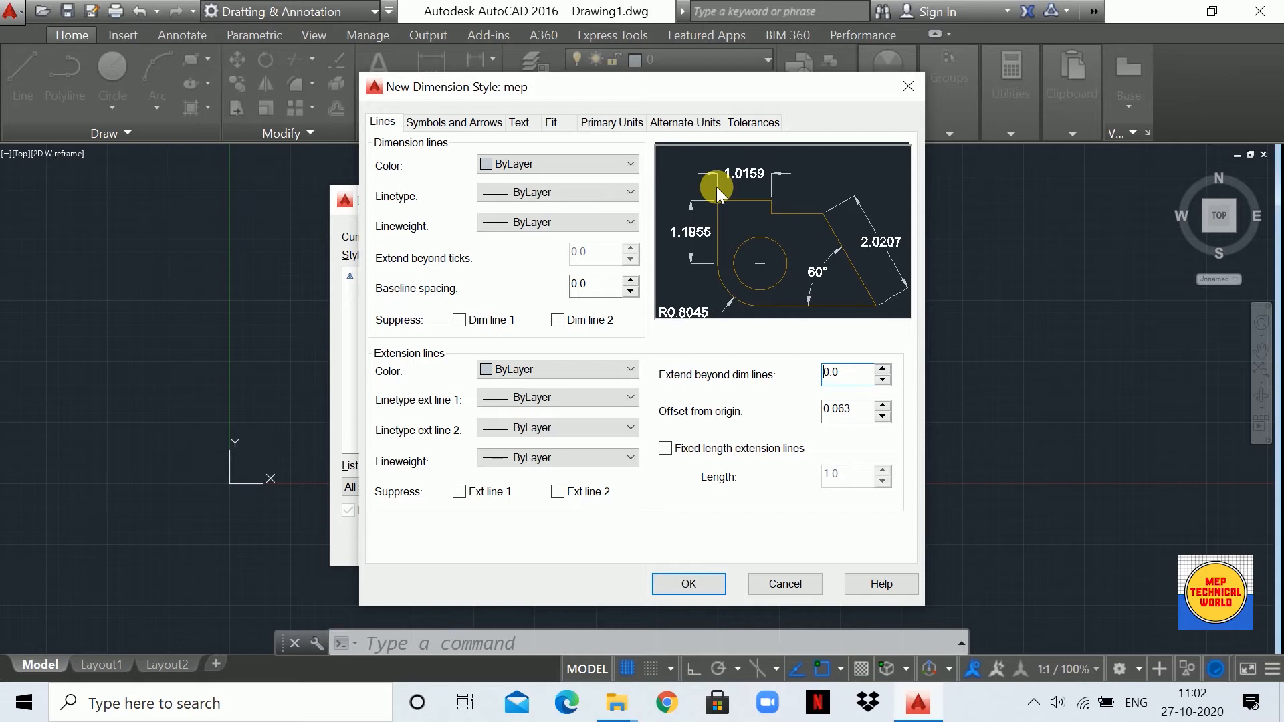
- Try an extension line offset from origin of 2.0, and set the offset to 0
left_click_drag(862, 409, 817, 411)
type("2.0")
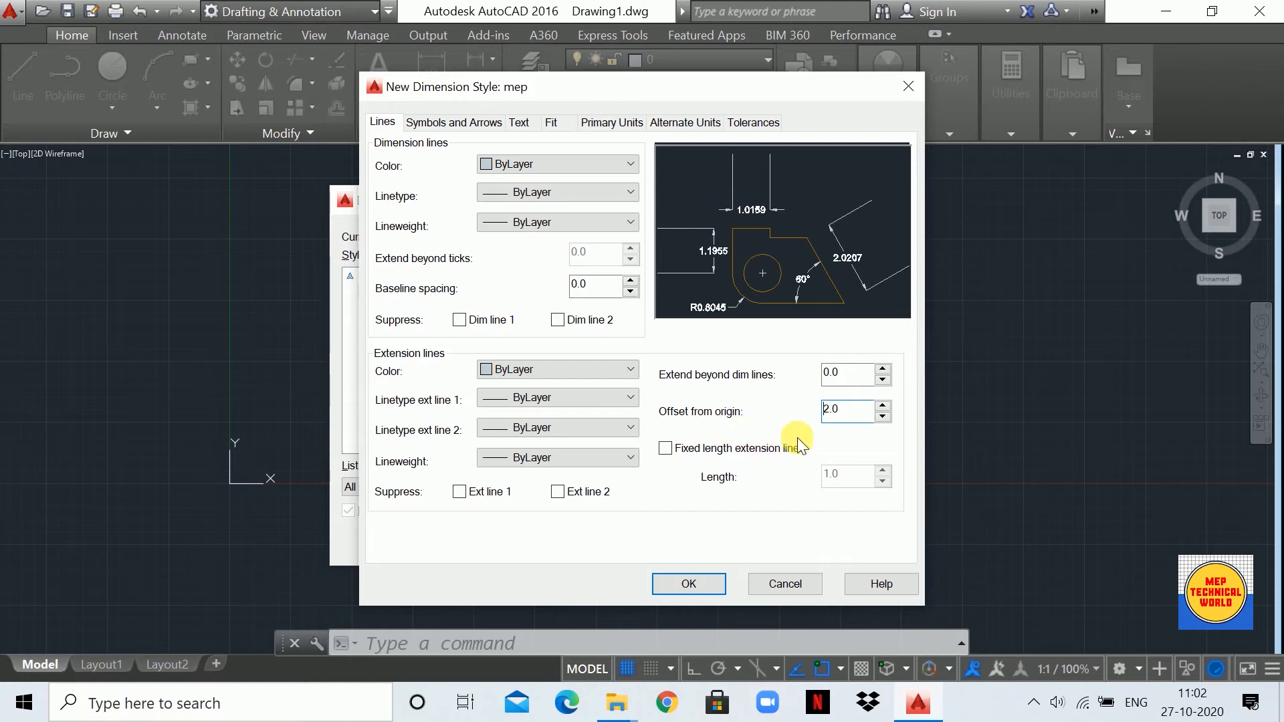
double_click(844, 409)
type("0")
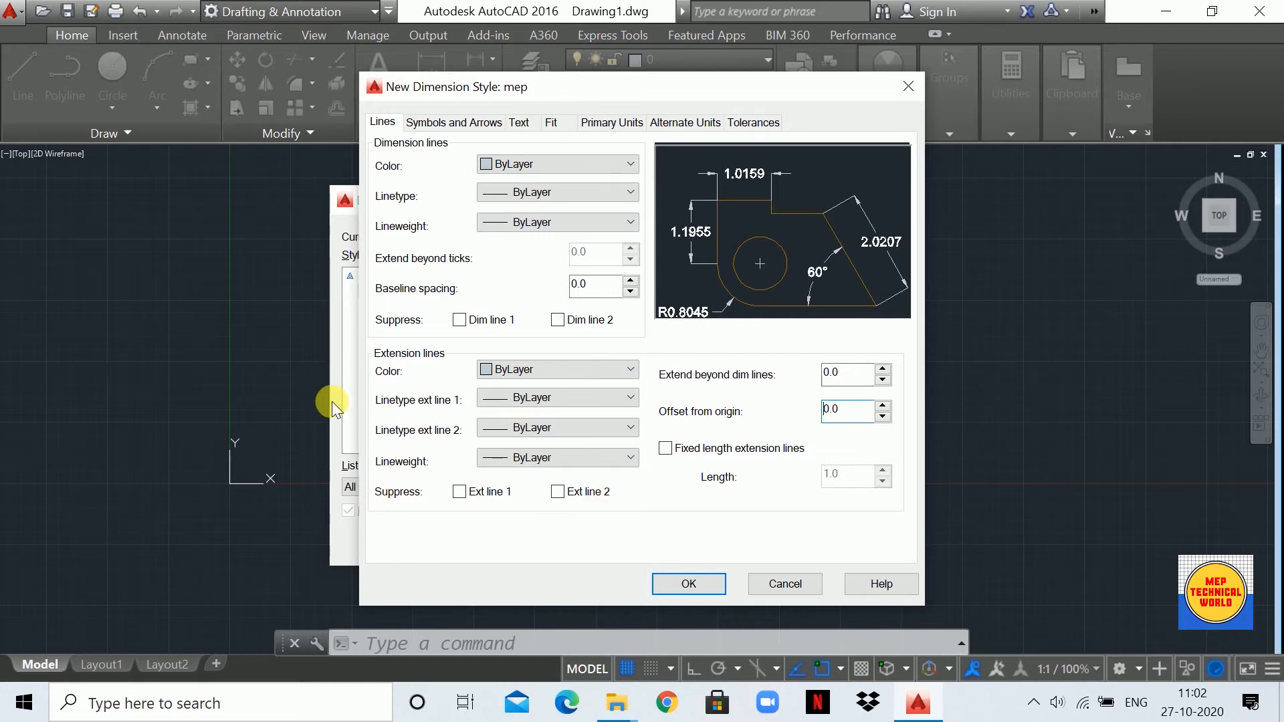
- Choose Closed filled as the first arrowhead of the mep dimension style
left_click(428, 123)
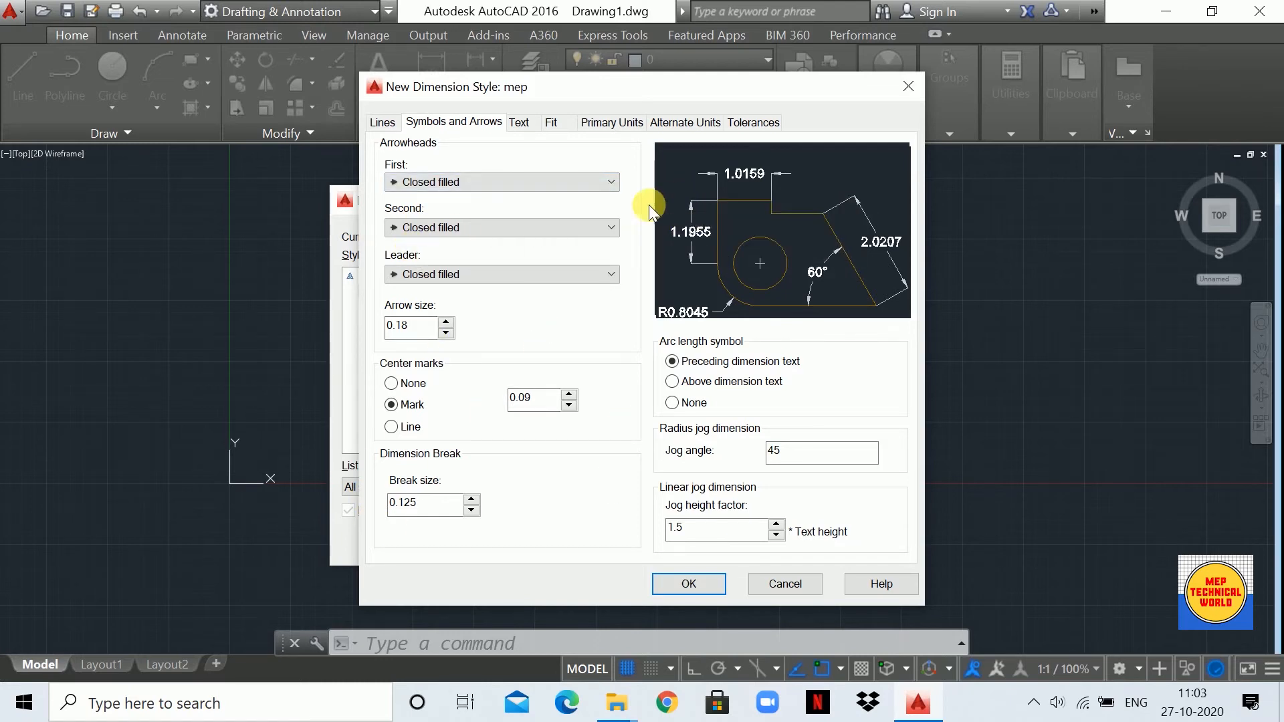
left_click(423, 183)
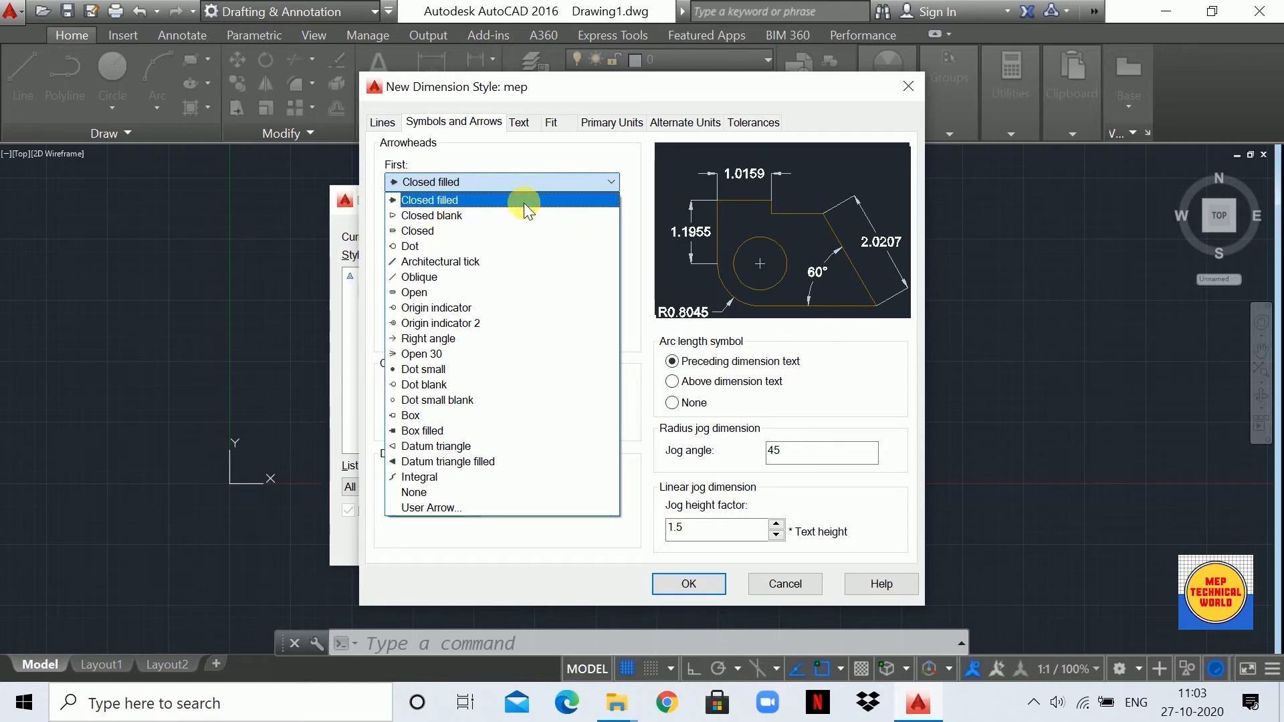
left_click(443, 178)
left_click(499, 177)
left_click(440, 201)
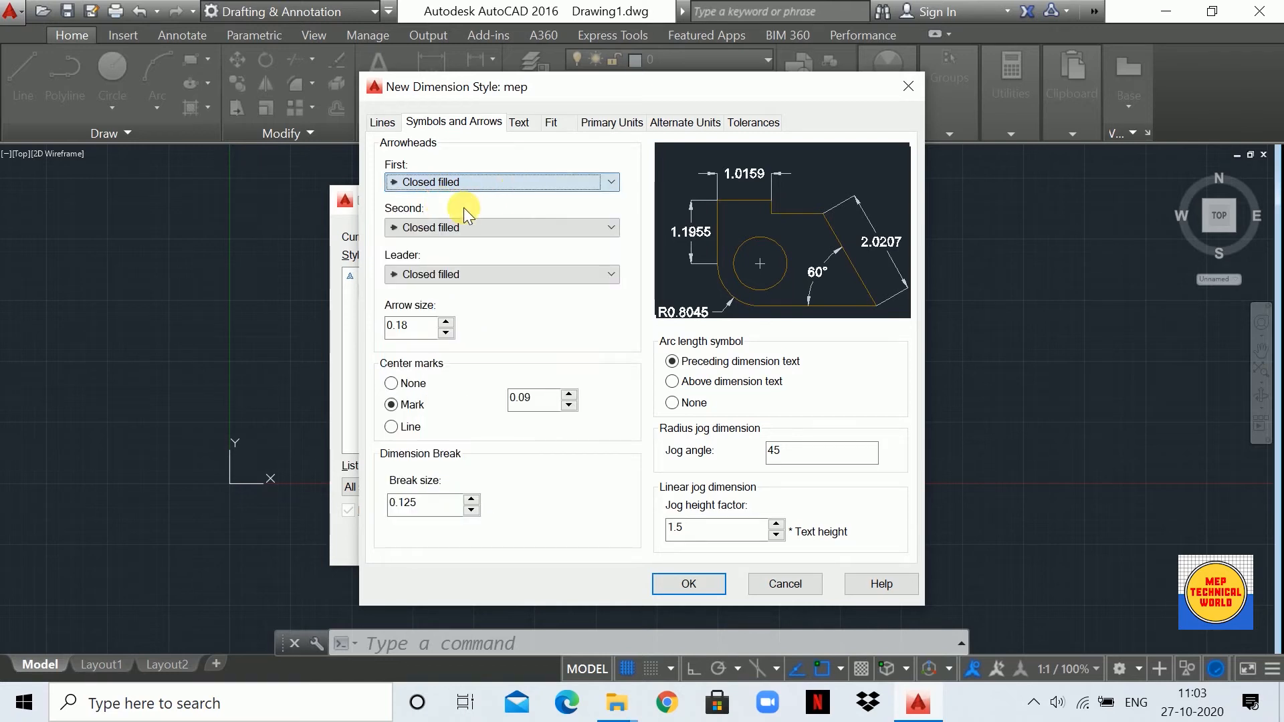
left_click(571, 180)
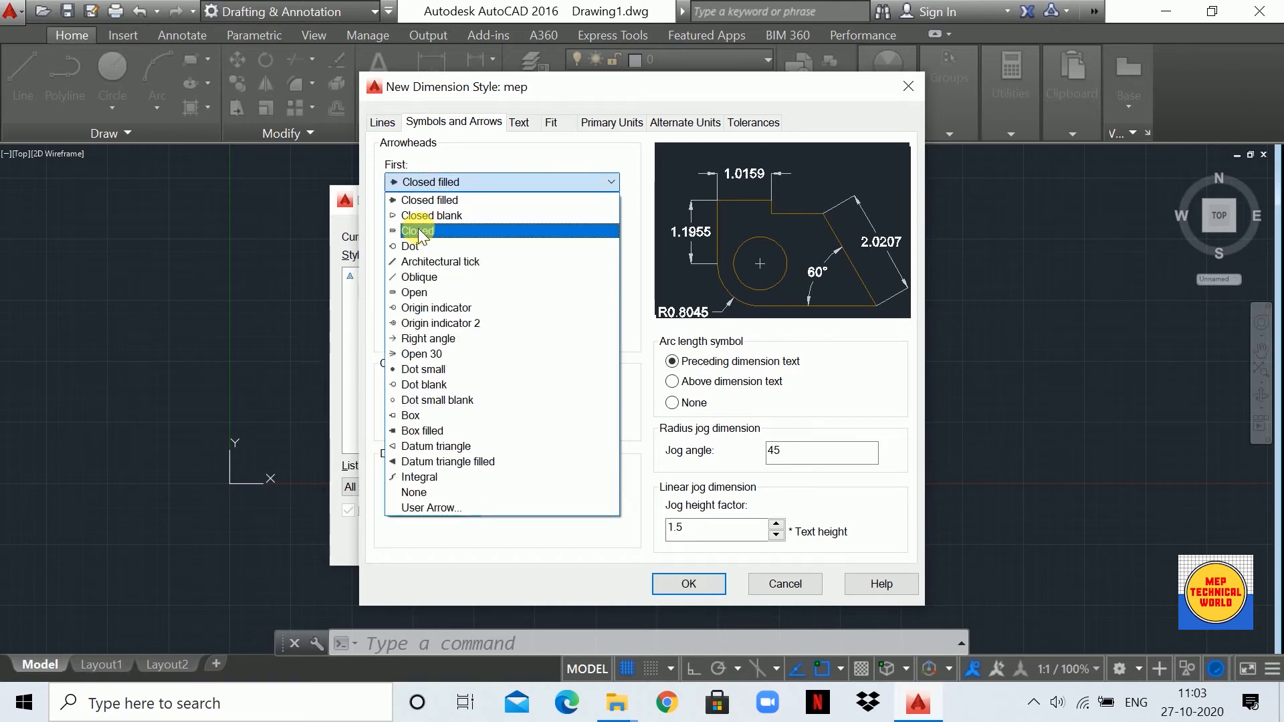
left_click(426, 199)
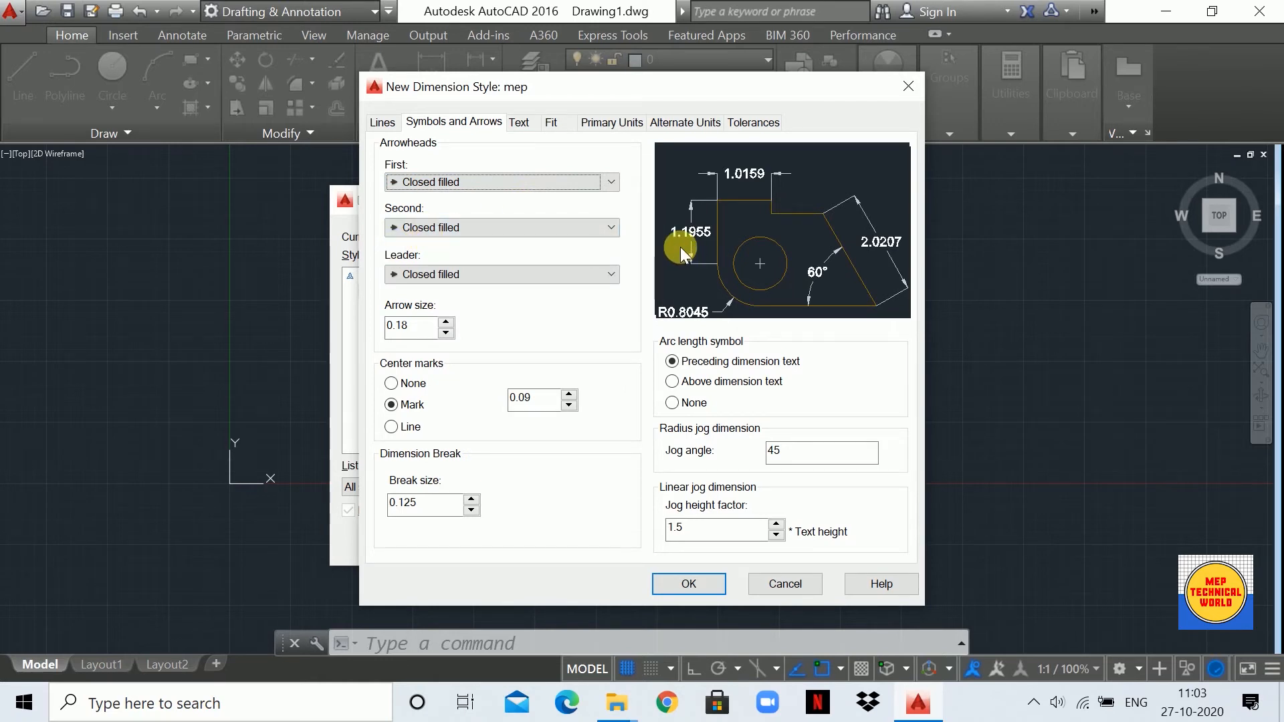
- Try Origin indicator as the second arrowhead, and set it back to Closed filled
left_click(516, 226)
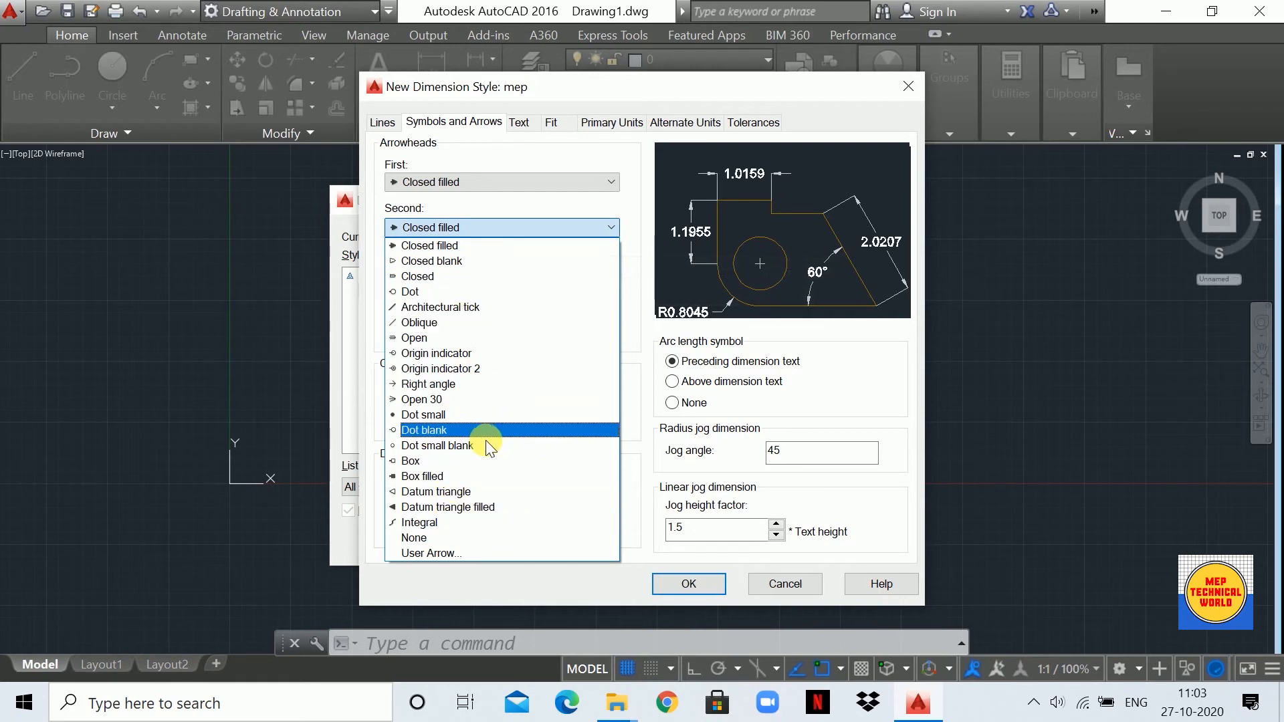
left_click(434, 353)
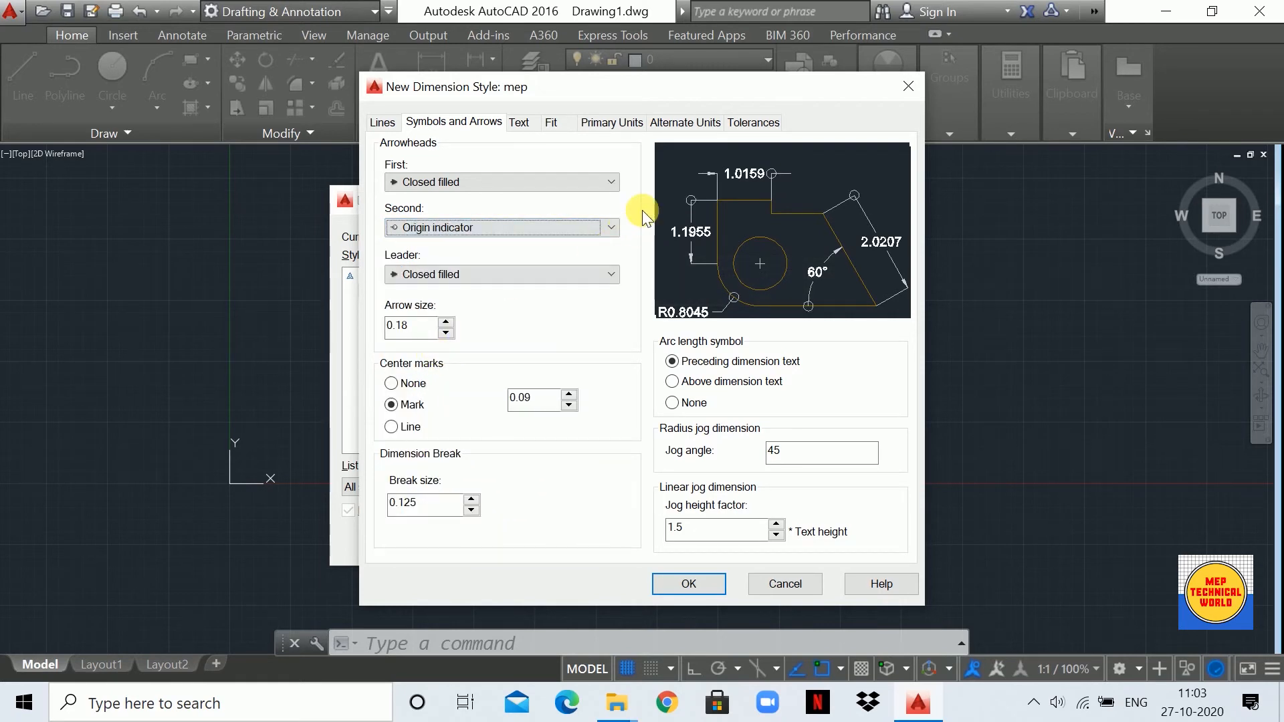
left_click(611, 227)
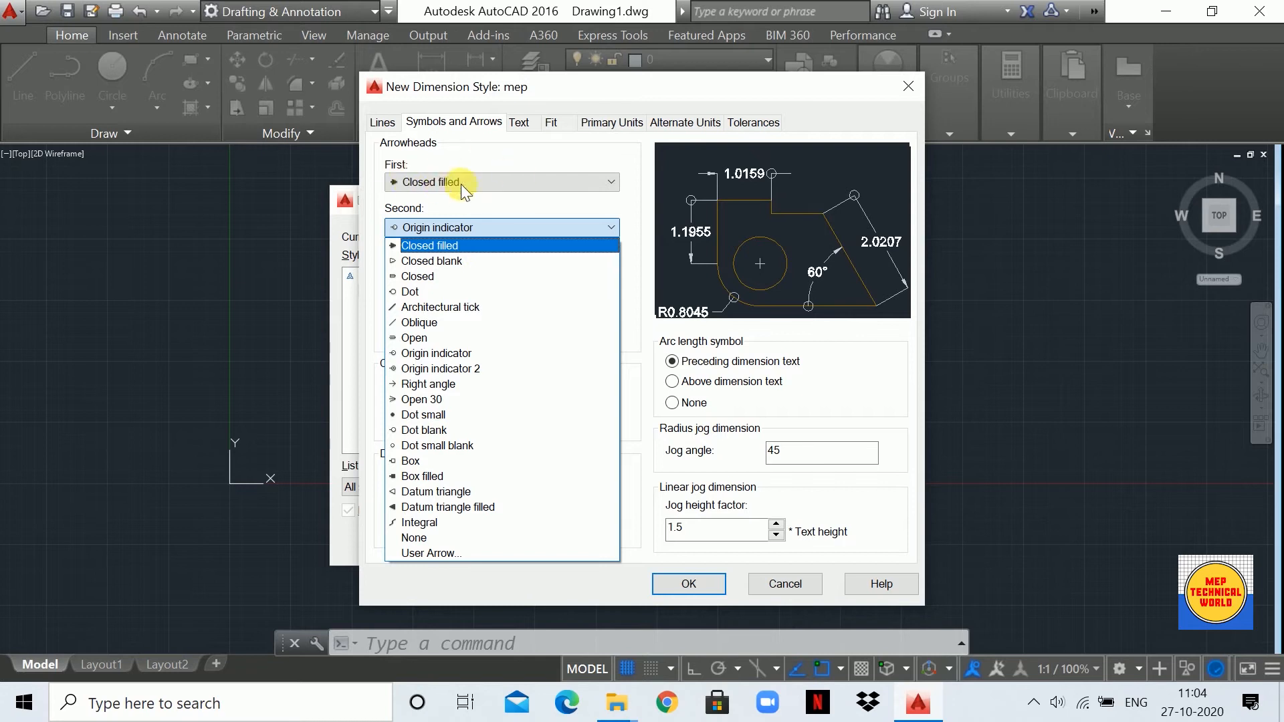
left_click(447, 247)
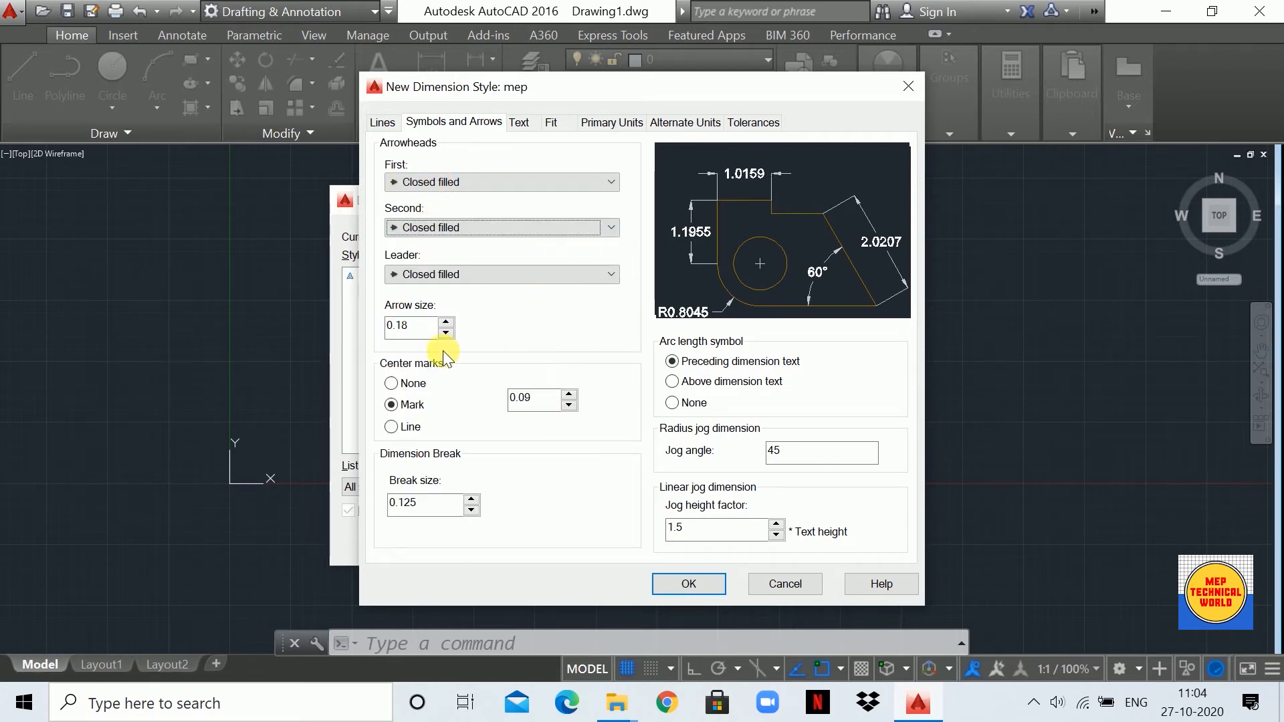
- Set the arrow size of the mep dimension style to 1.0
double_click(387, 330)
left_click(429, 336)
double_click(428, 336)
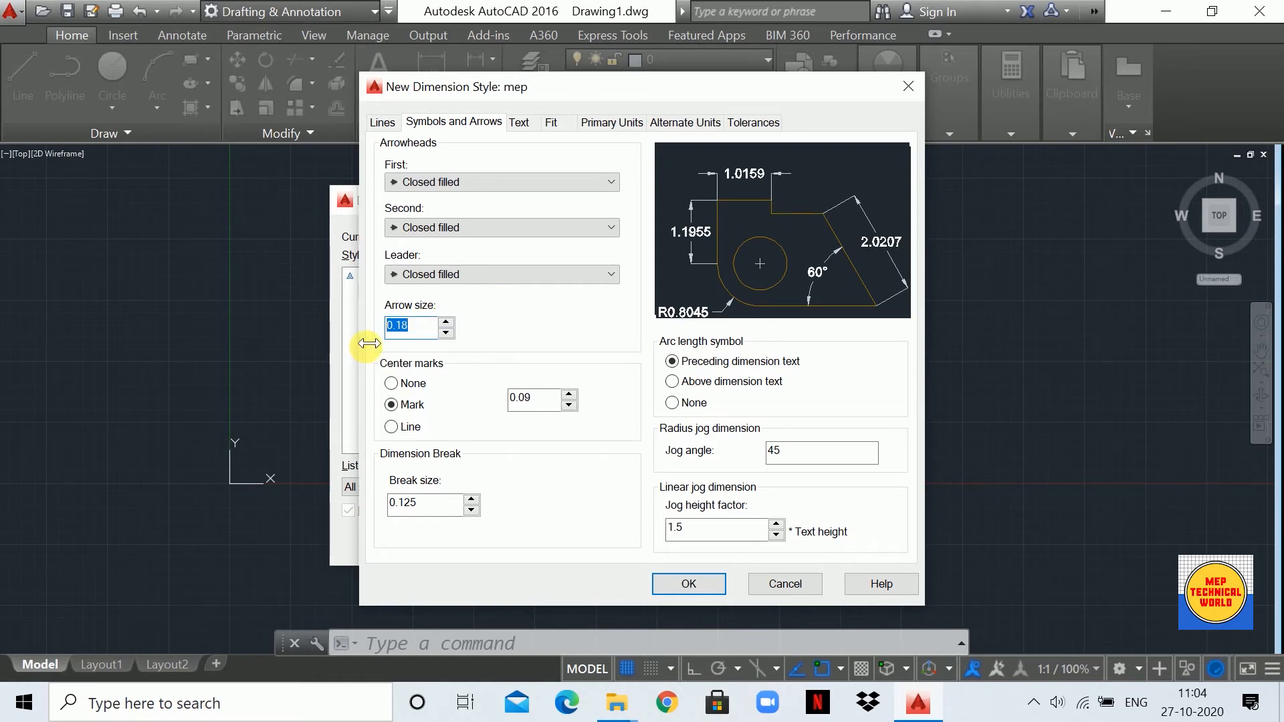
type("2")
key("BackSpace")
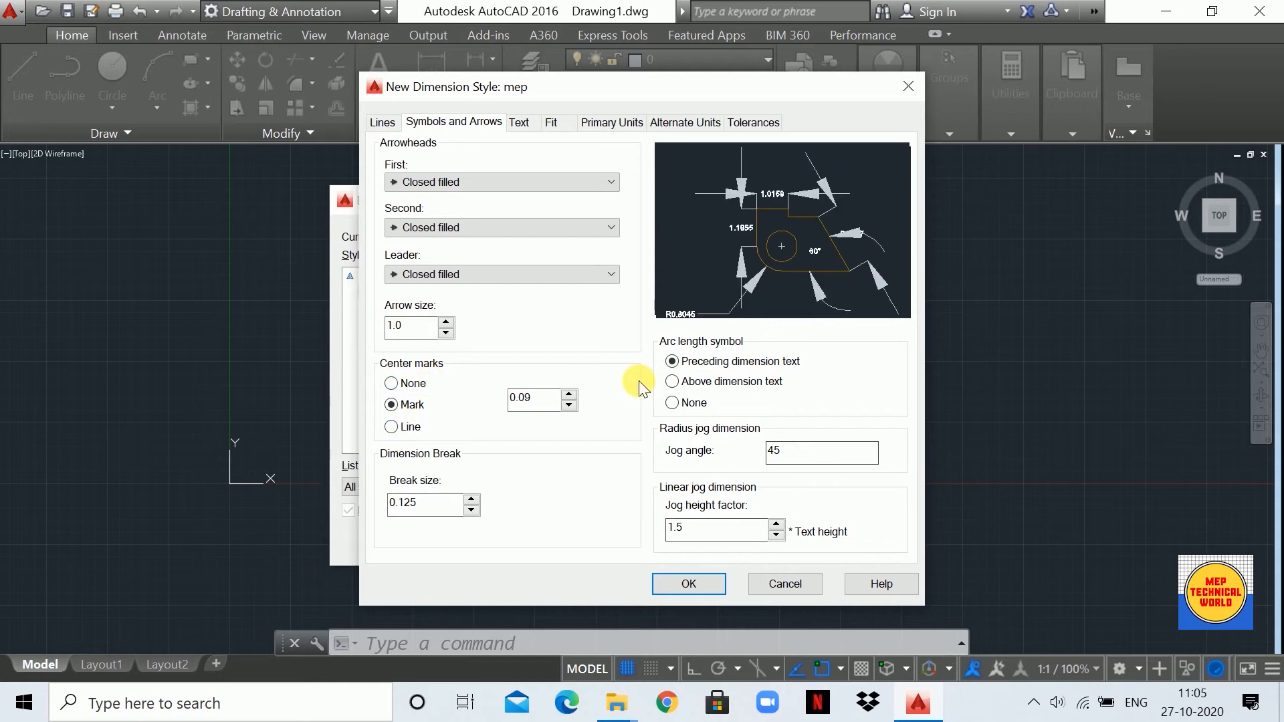
- Create a new text style named mep world from the dimension style's text settings
left_click(518, 123)
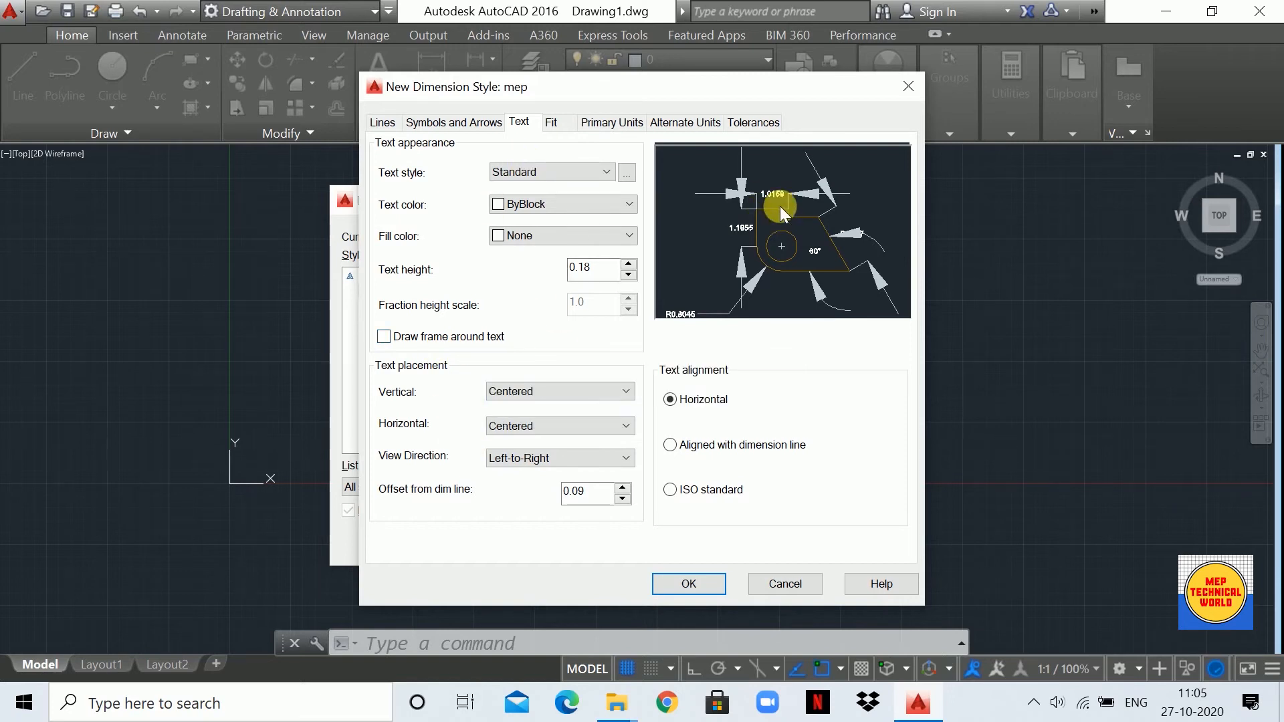
left_click(626, 173)
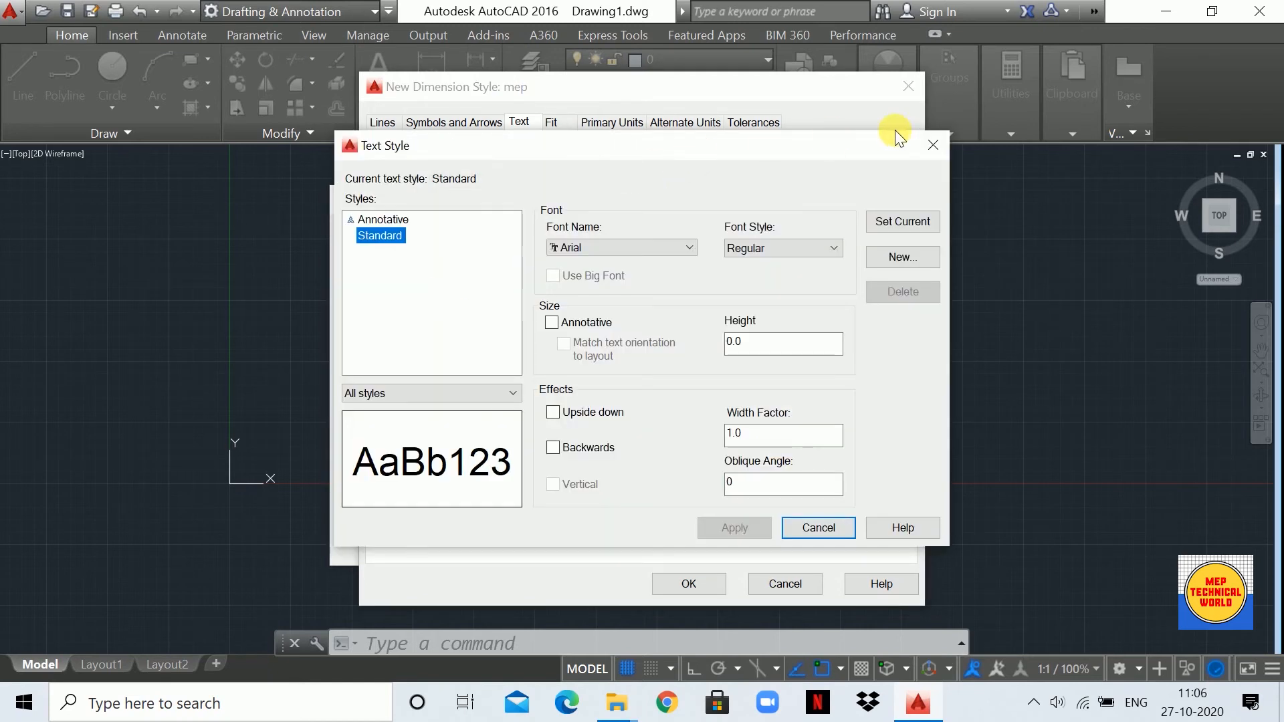
left_click(932, 146)
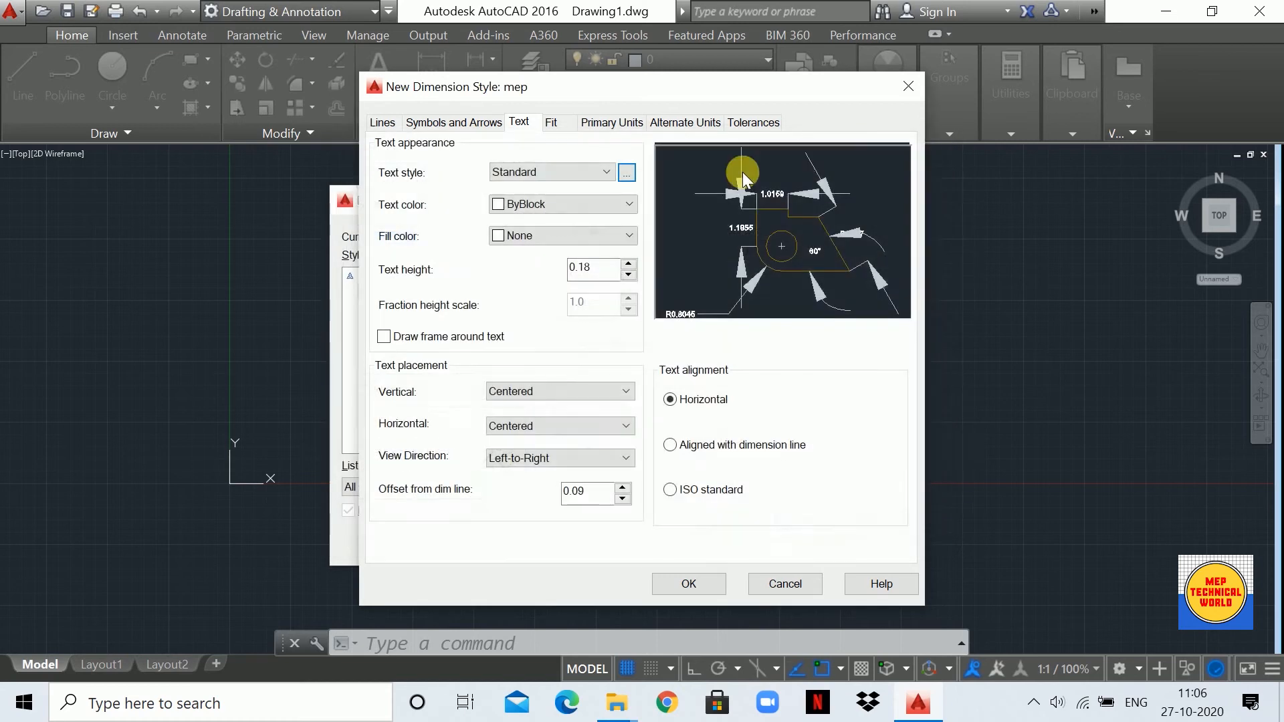
left_click(626, 173)
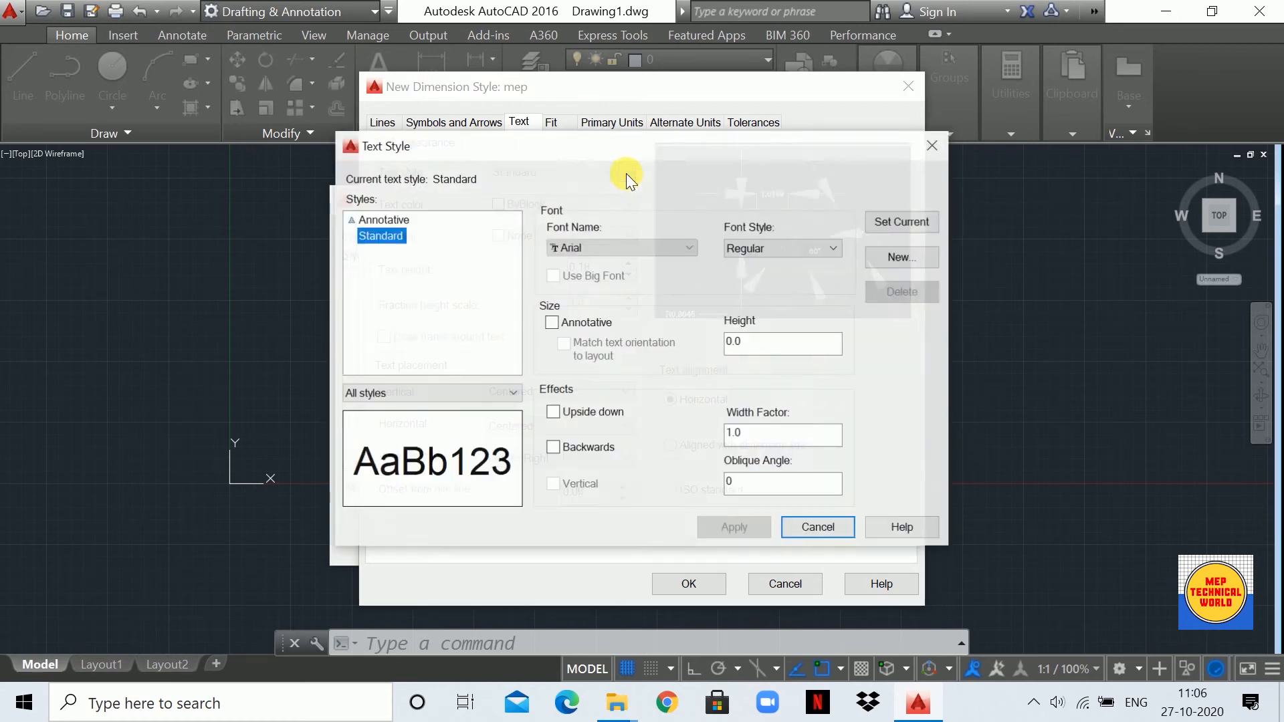
left_click(894, 259)
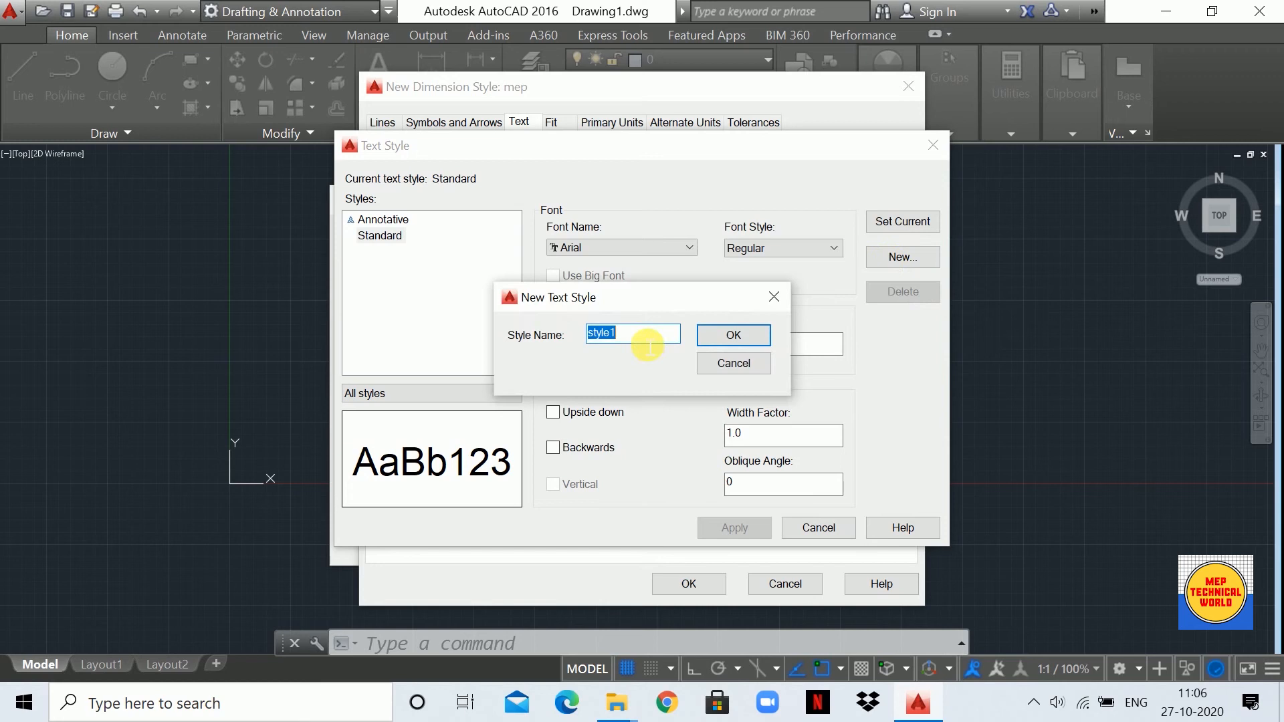
key("BackSpace")
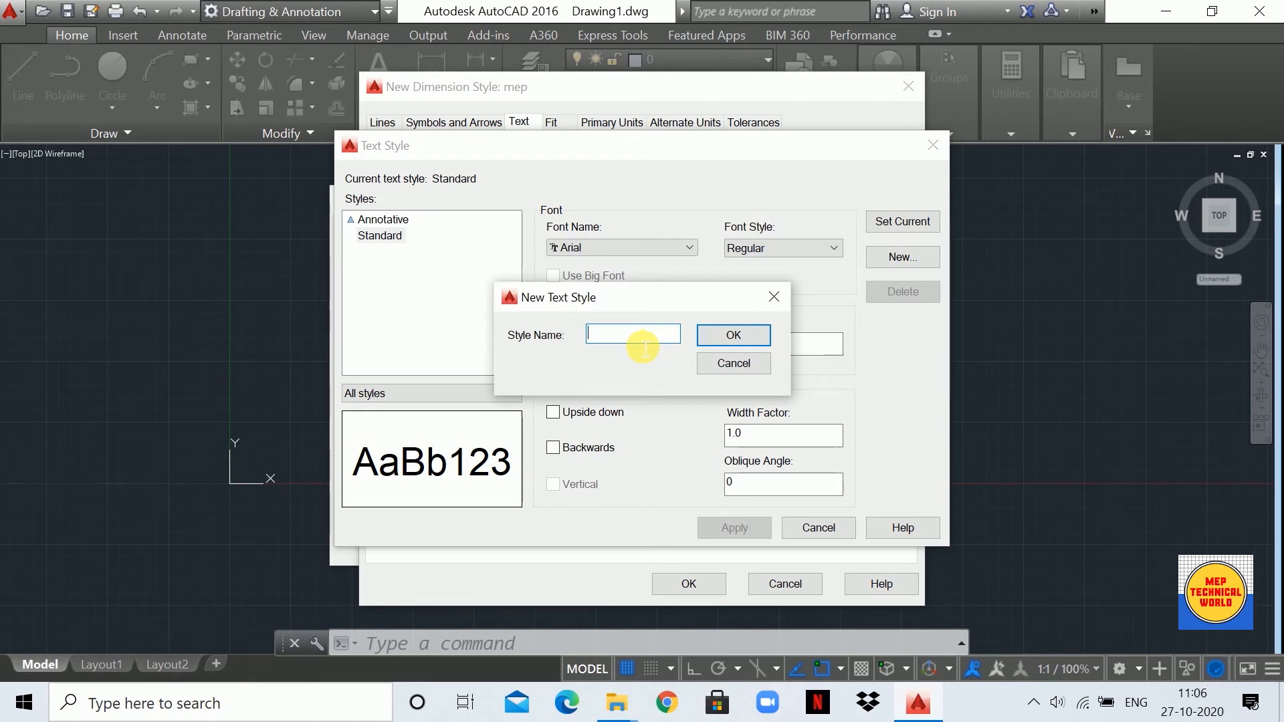
type("m")
type("ep w")
type("p")
key("BackSpace")
type("orld")
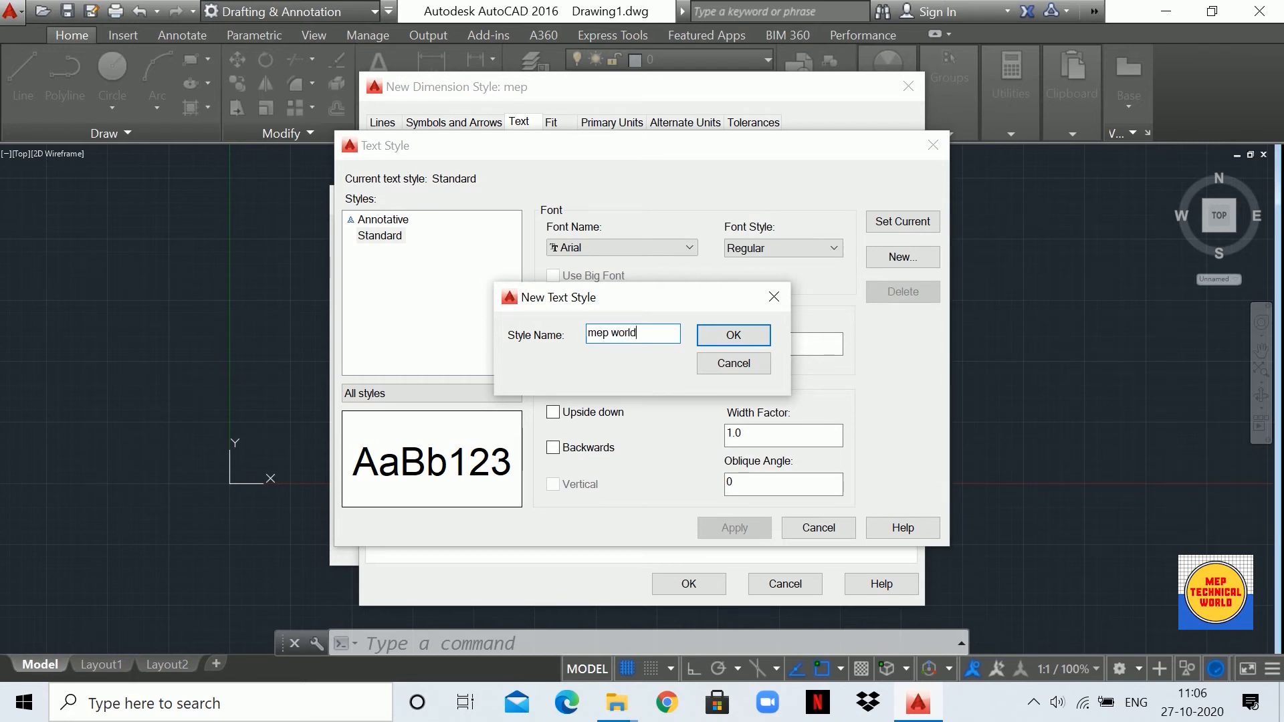
left_click(733, 335)
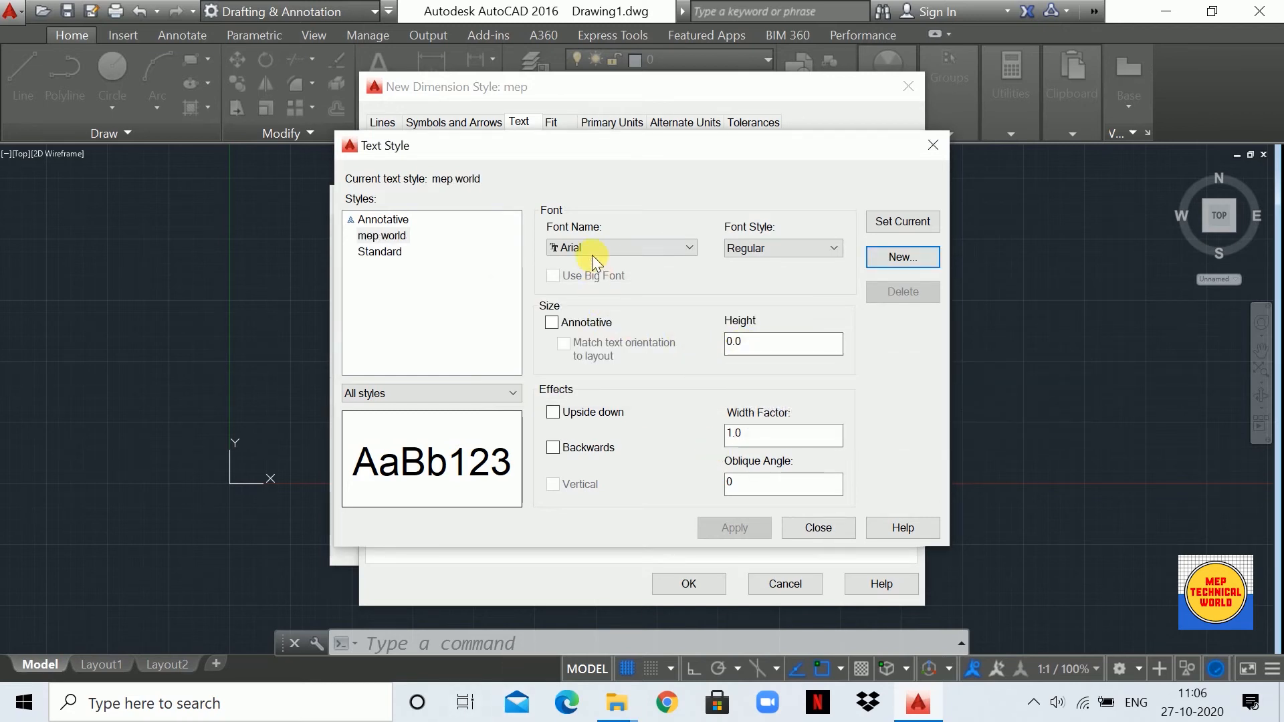
- Set the mep world text style's font to Times New Roman with the Bold font style
left_click(604, 248)
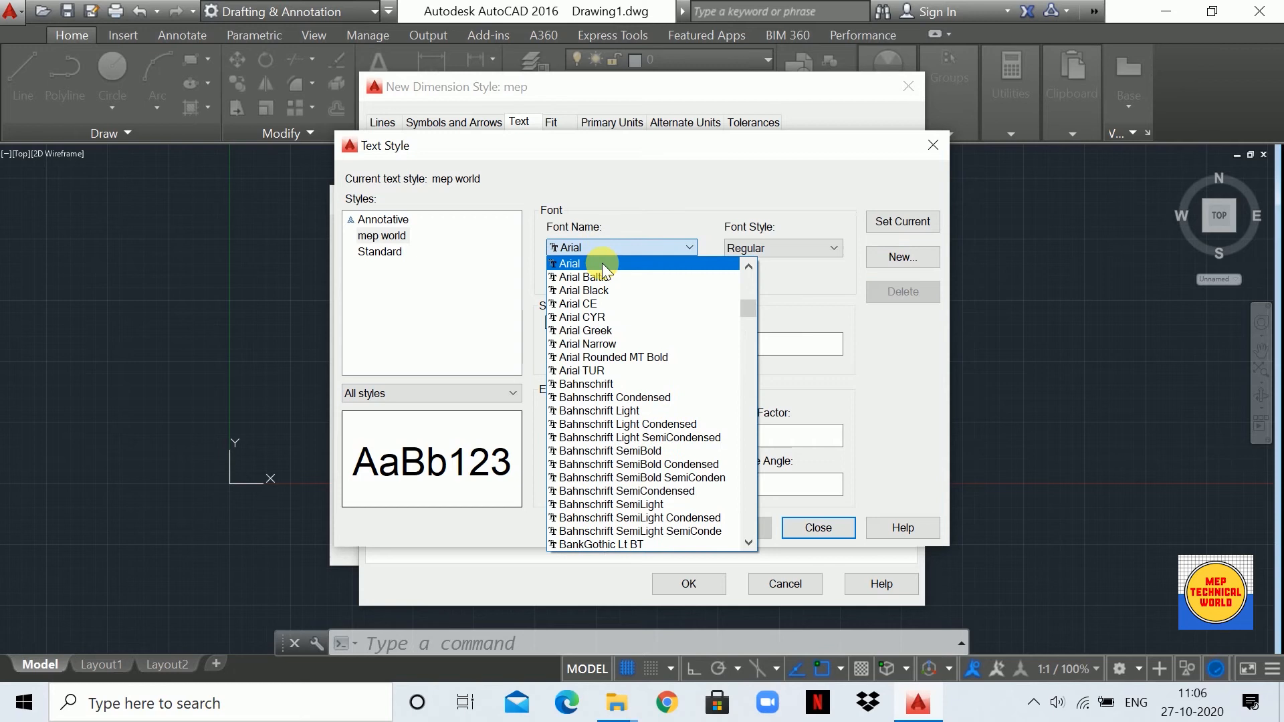
scroll(635, 378, "up", 10)
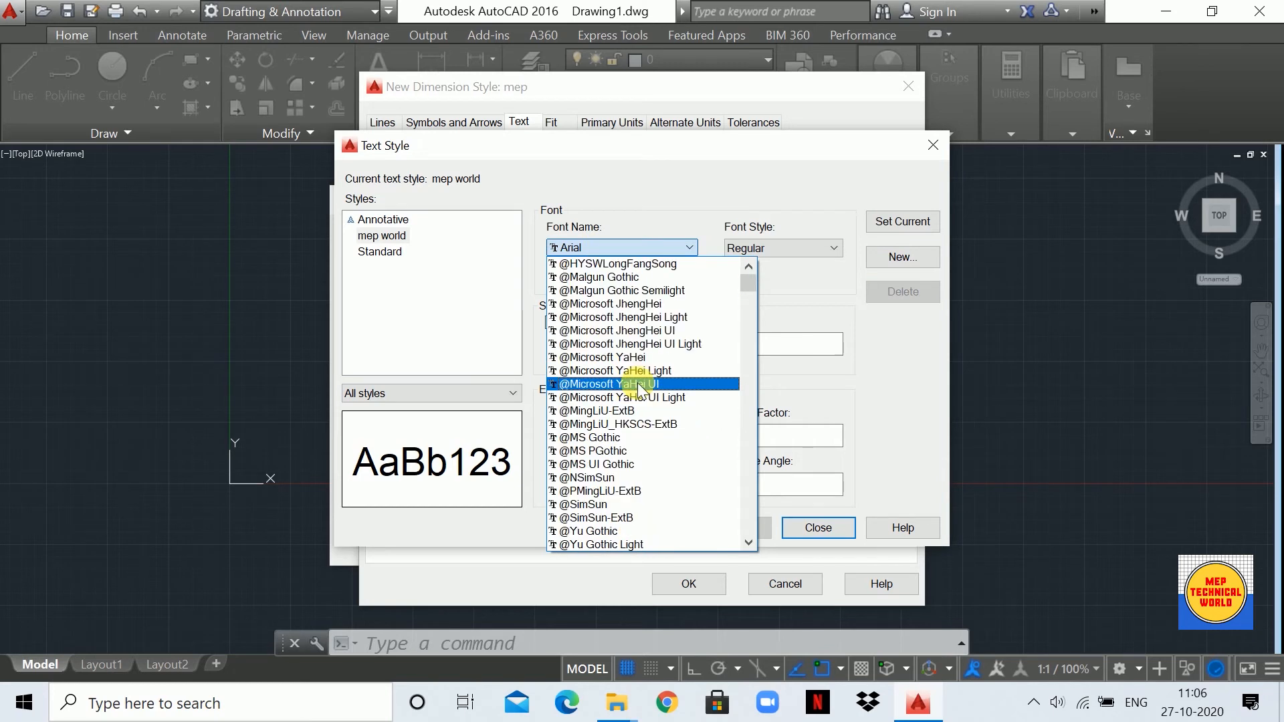
type("ti")
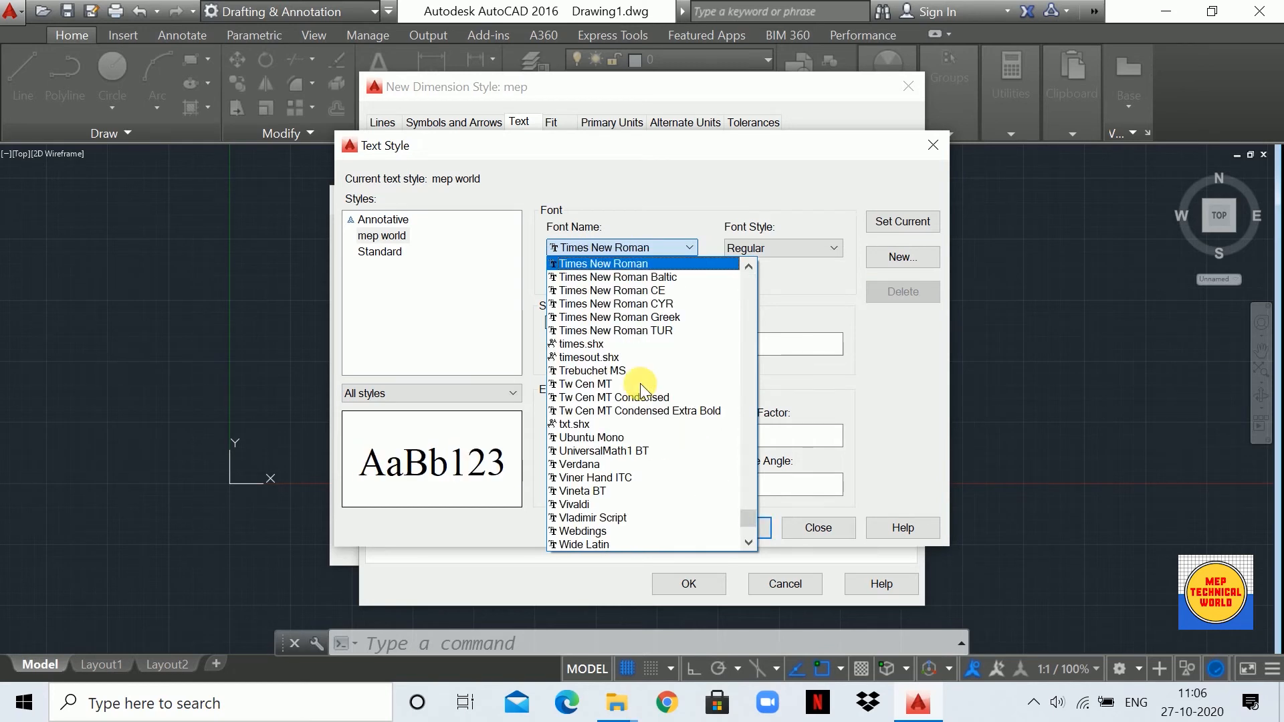
left_click(612, 263)
left_click(765, 254)
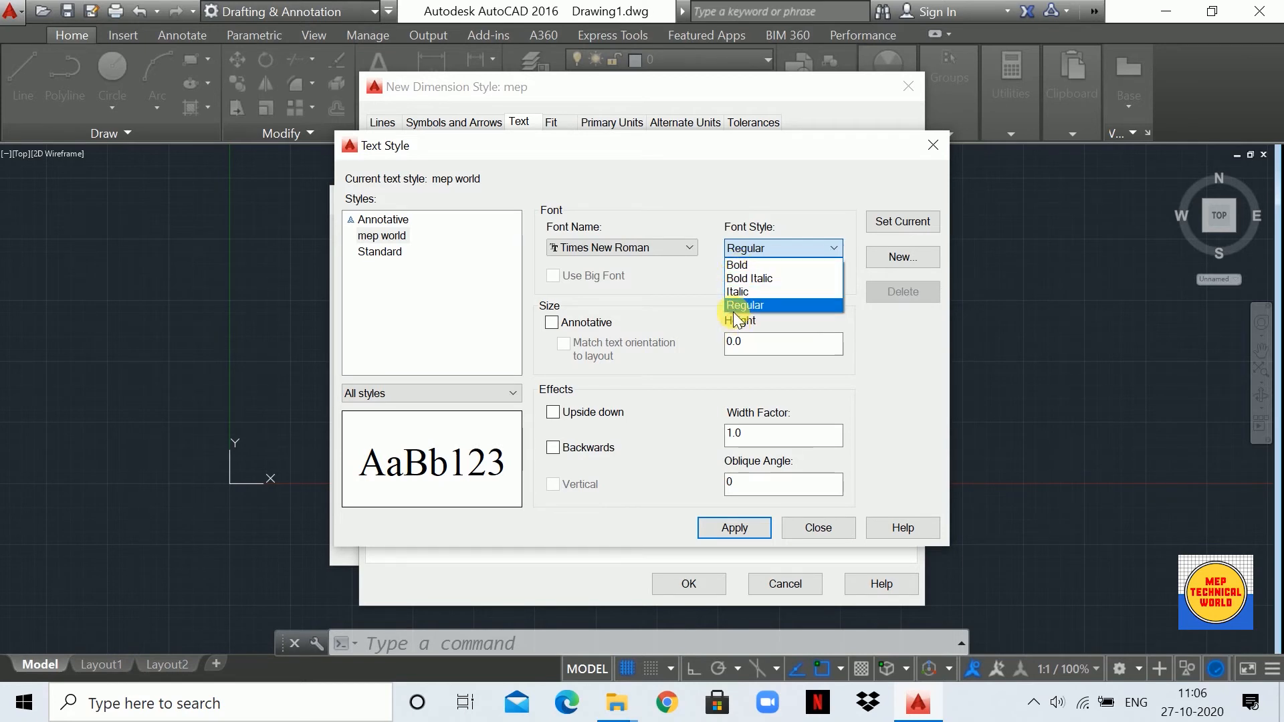
left_click(749, 264)
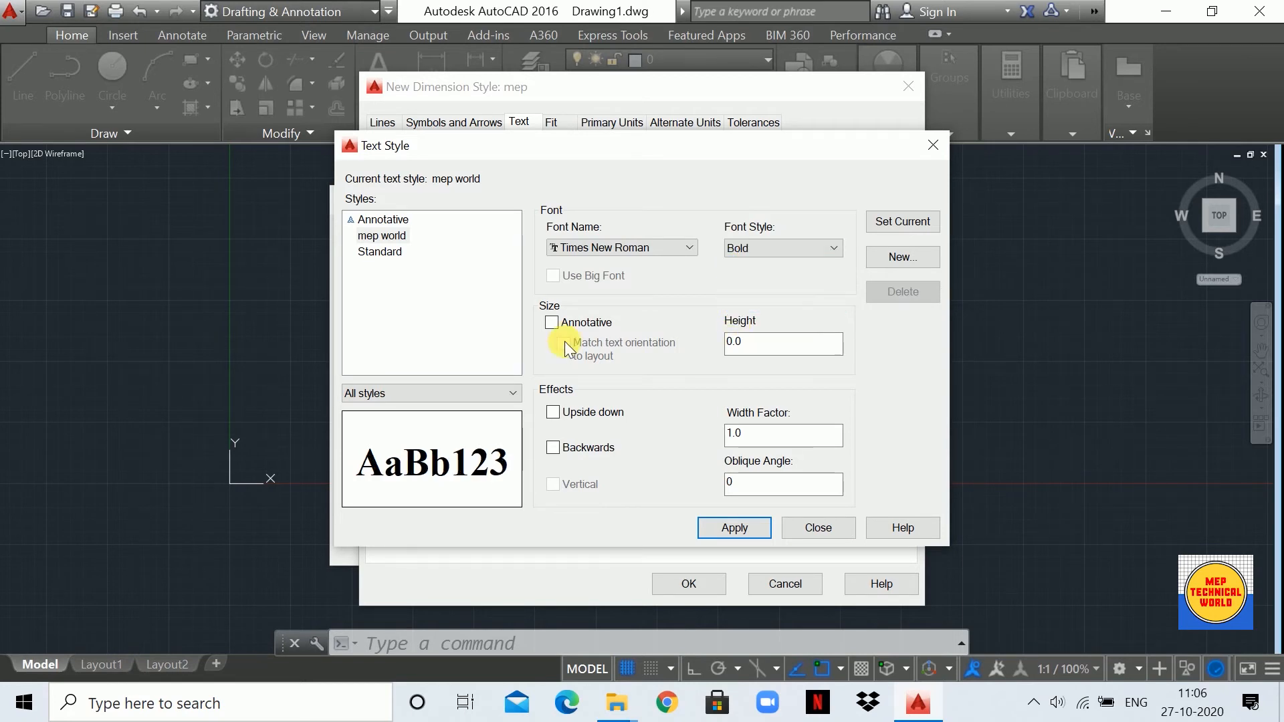
- Set the mep world text height to 2, apply it, and make the style current before closing the text style settings
left_click(780, 330)
left_click_drag(633, 158, 647, 148)
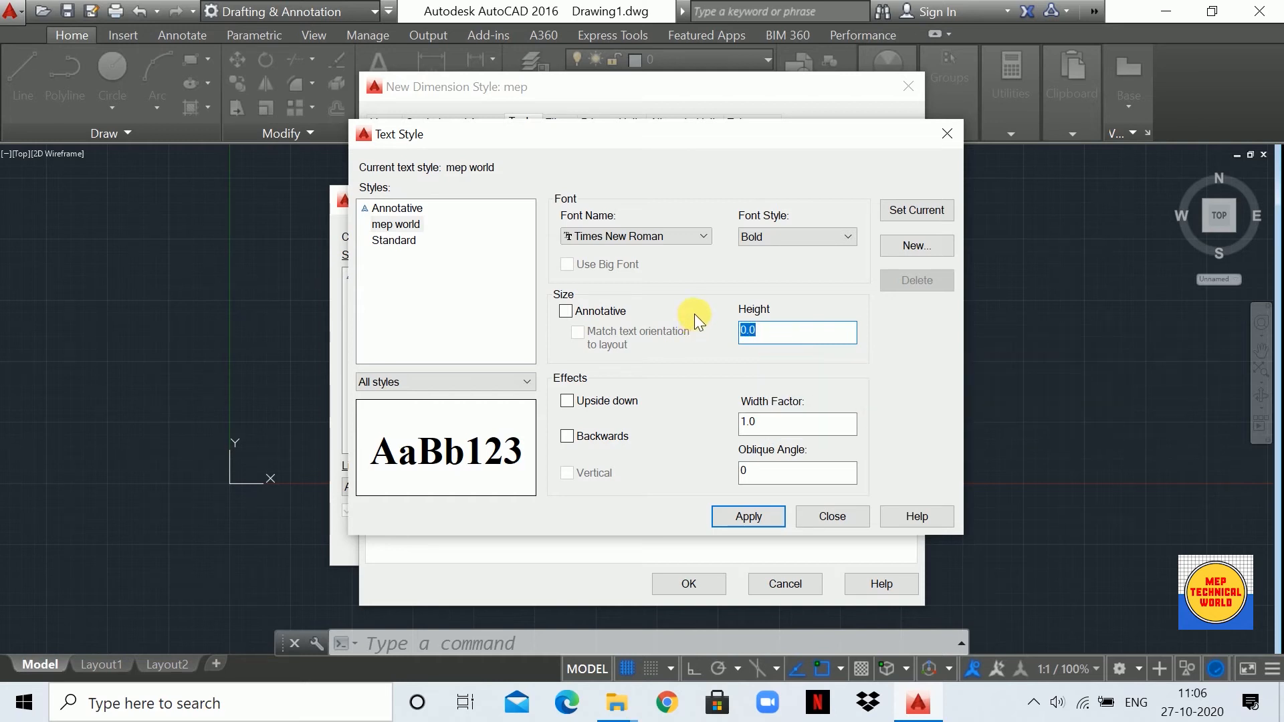
type("2")
left_click(739, 519)
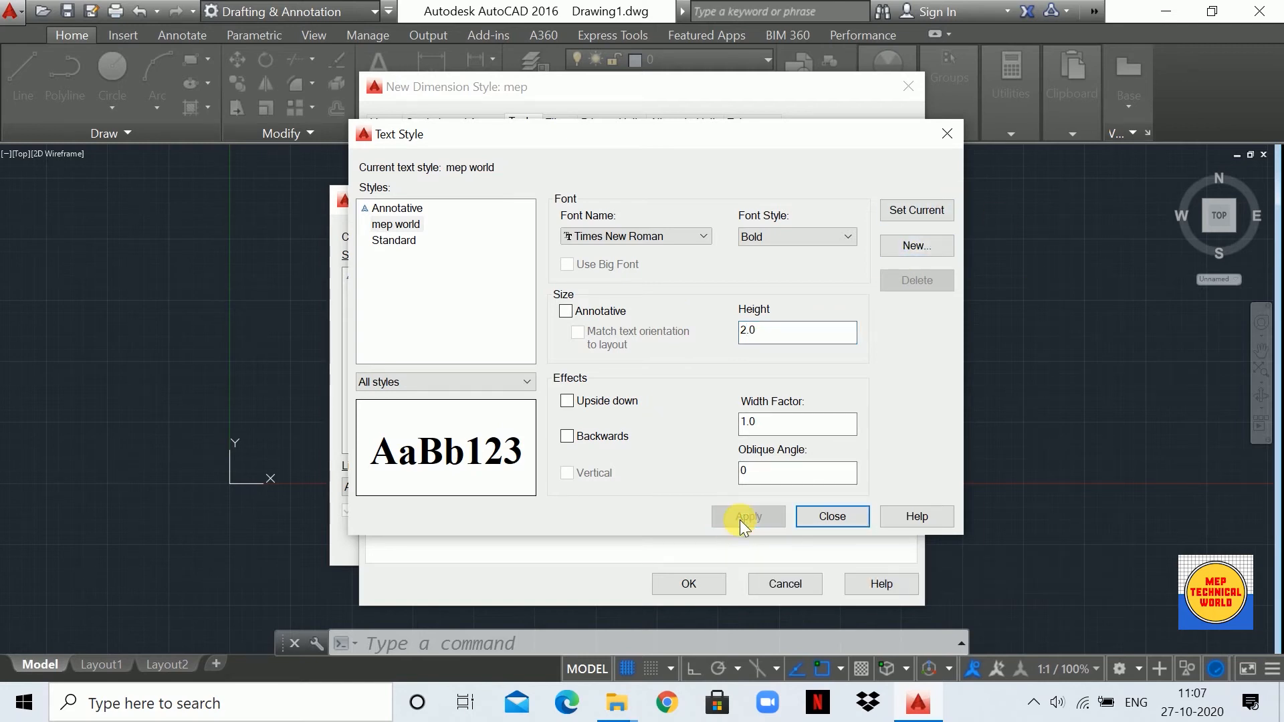
left_click(901, 207)
left_click(825, 516)
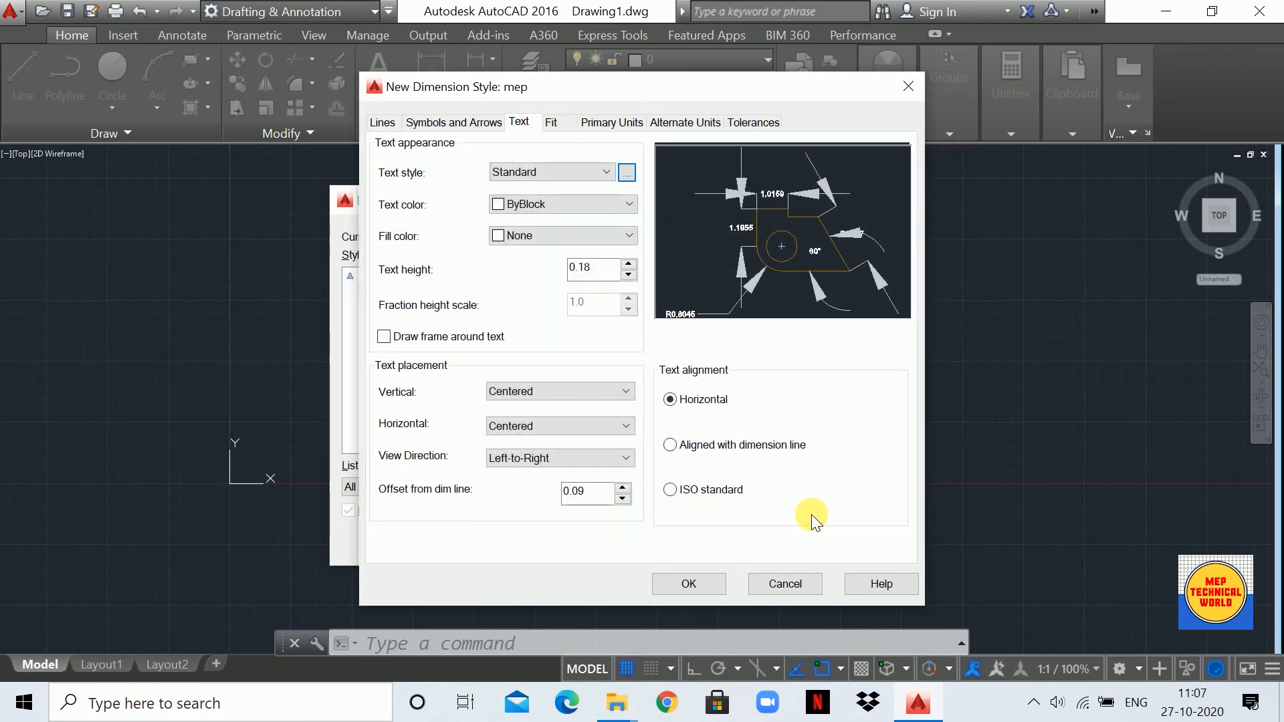
- Assign the mep world text style to the dimension text, try Red as its color, and set the text color to ByLayer
left_click(589, 171)
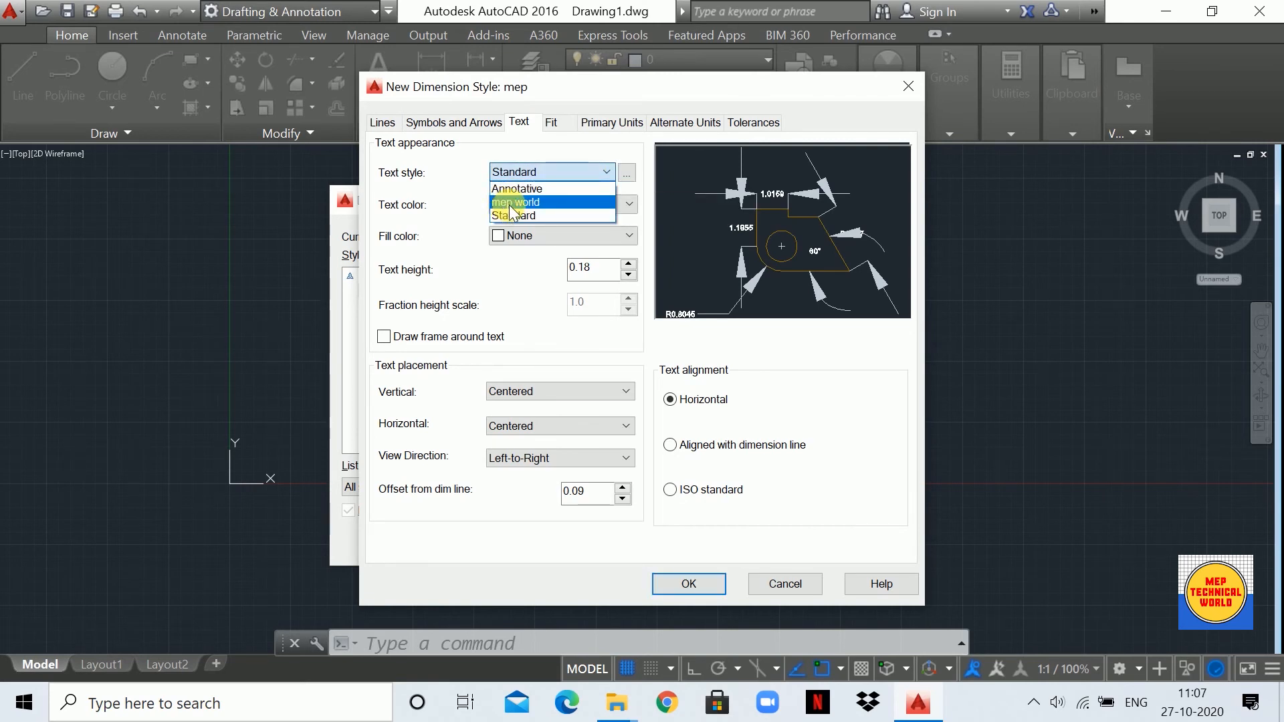
left_click(511, 203)
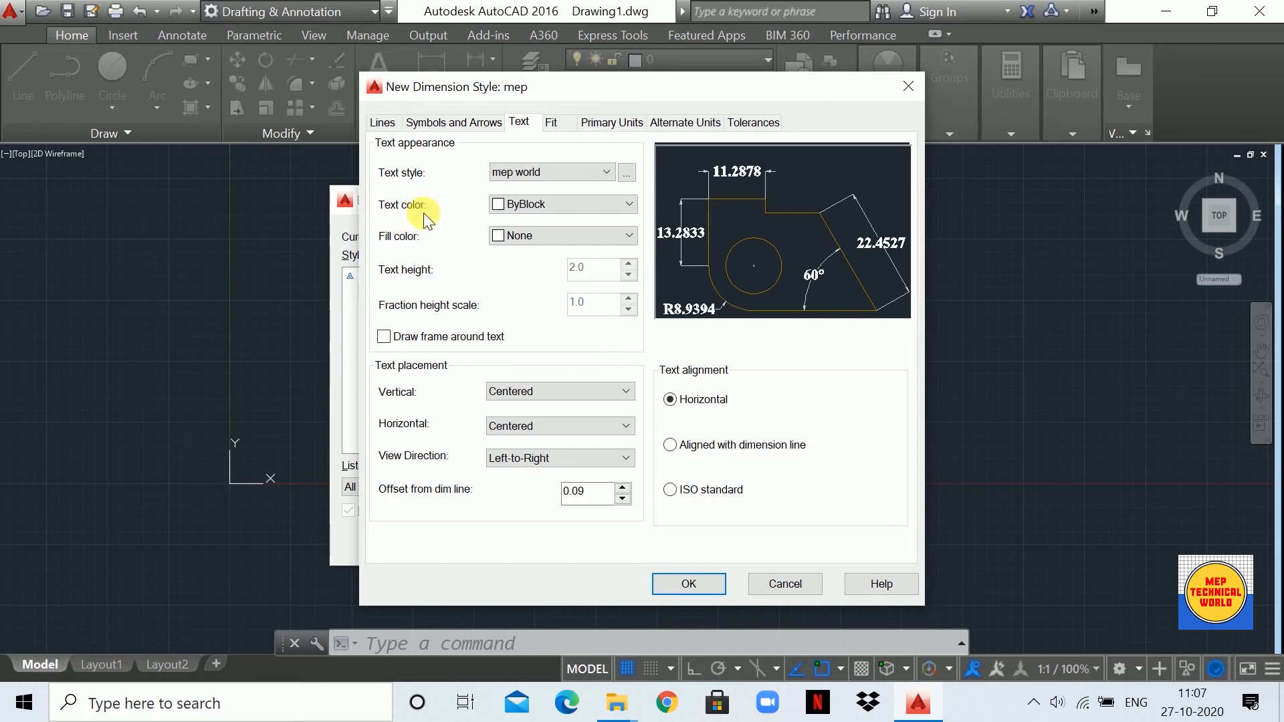
left_click(580, 207)
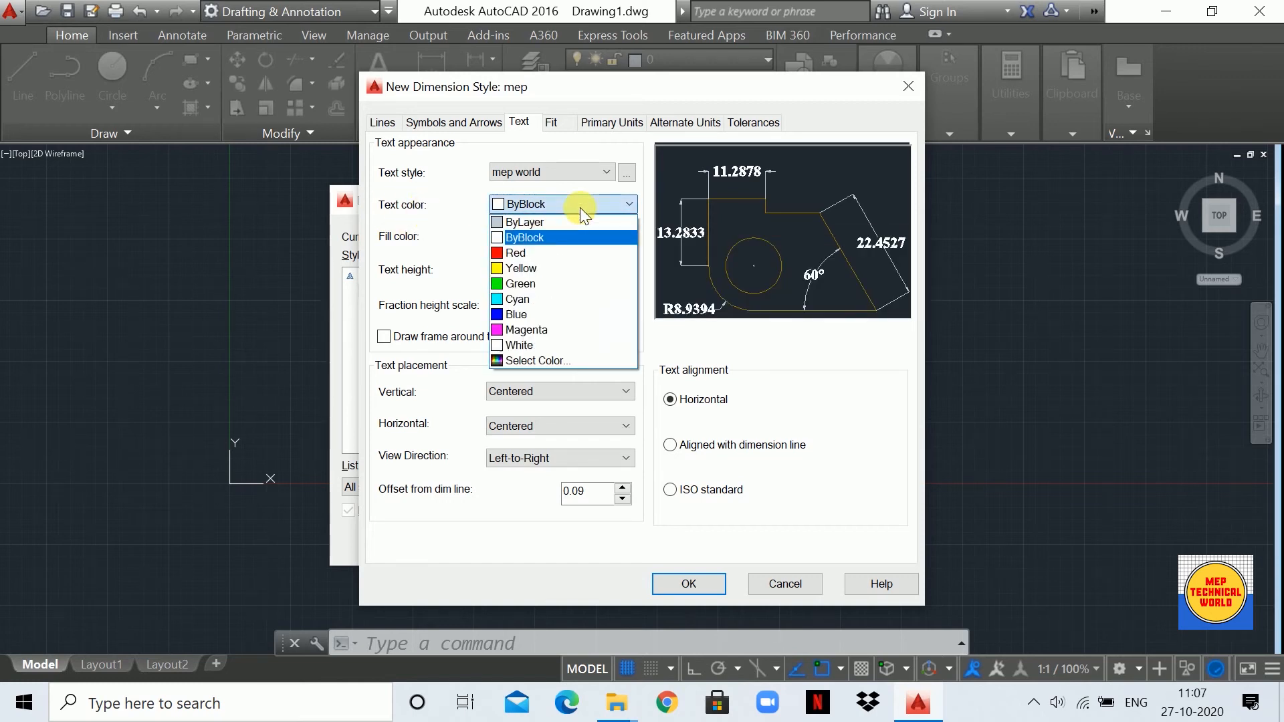
left_click(512, 253)
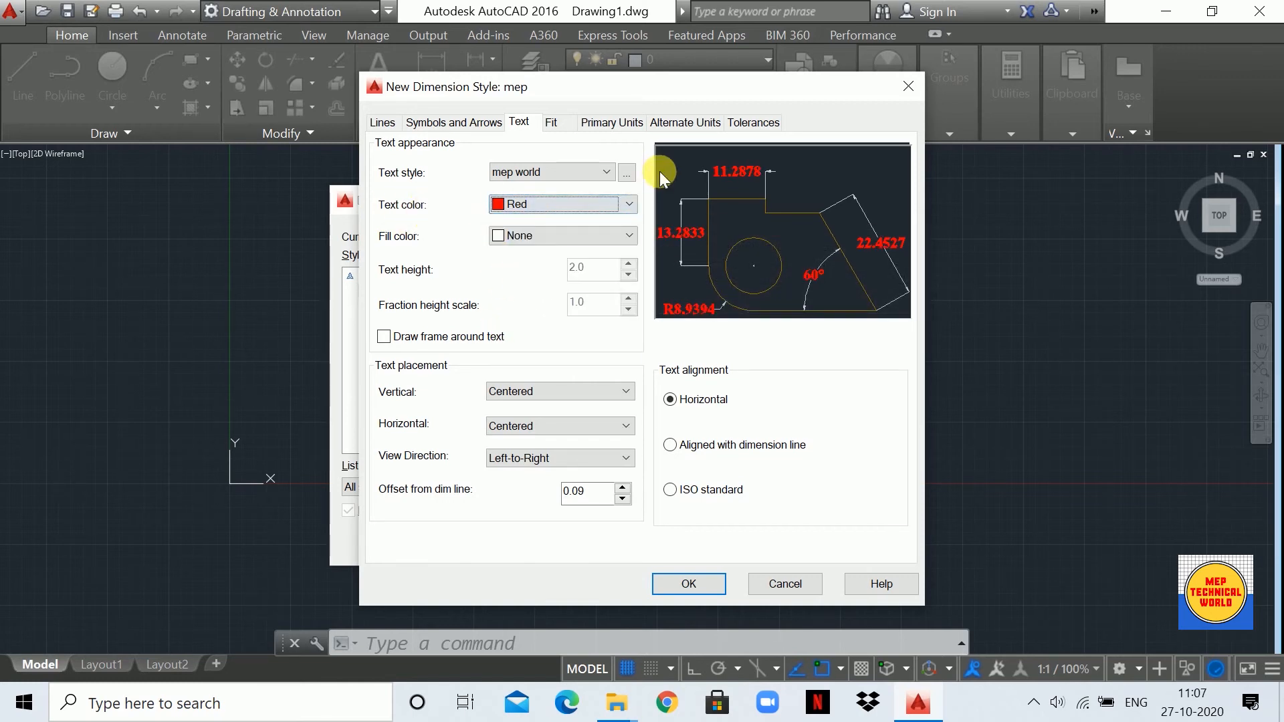
left_click(614, 205)
left_click(524, 226)
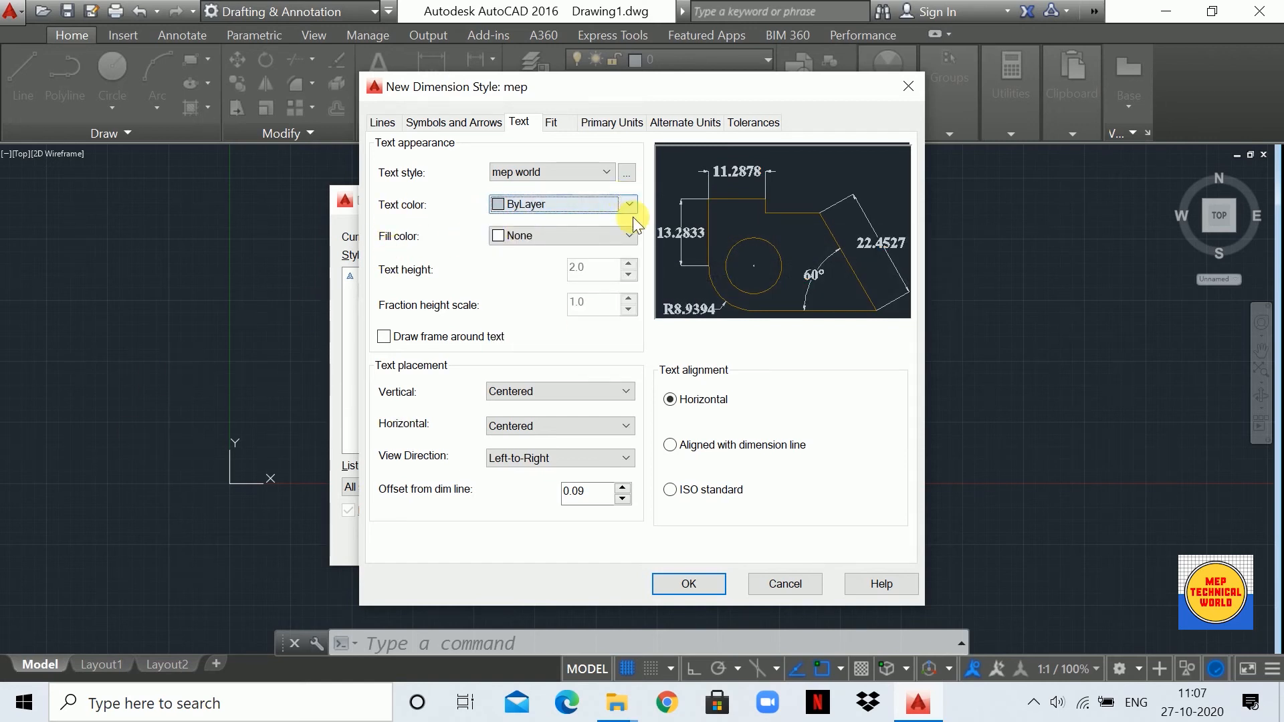
- Set both the vertical and horizontal placement of the dimension text to Centered
left_click(591, 235)
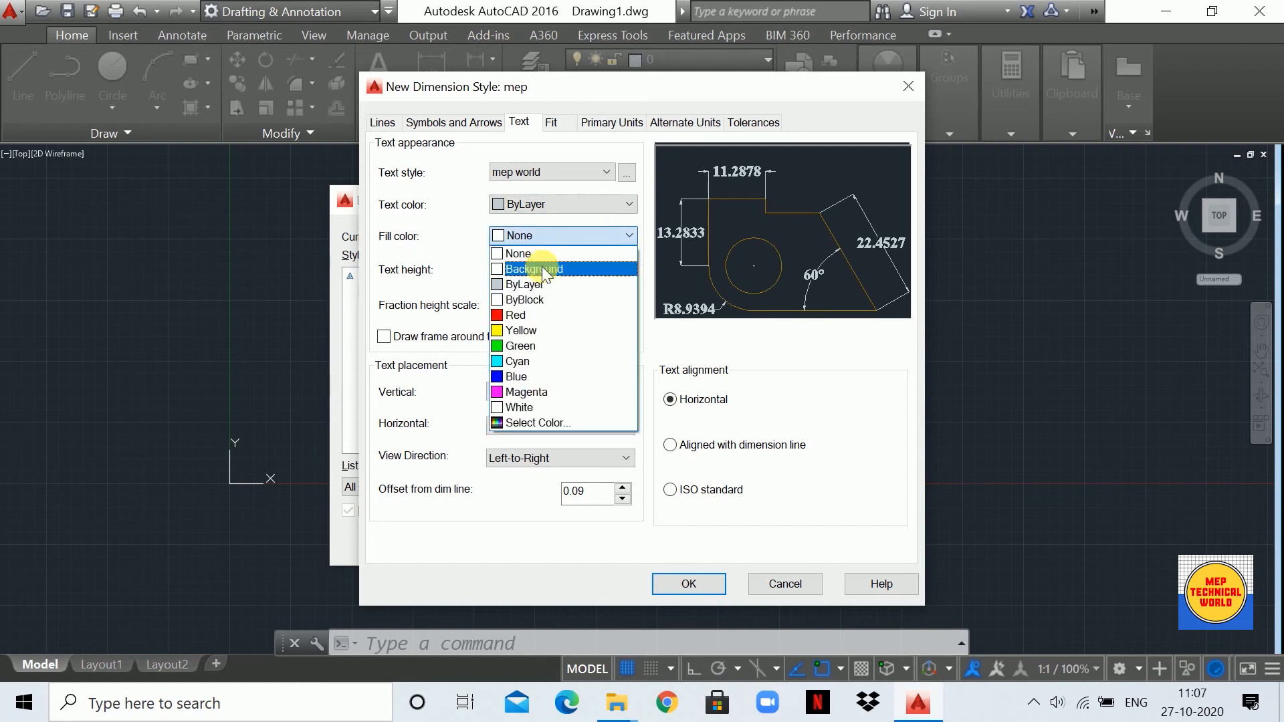
left_click(443, 238)
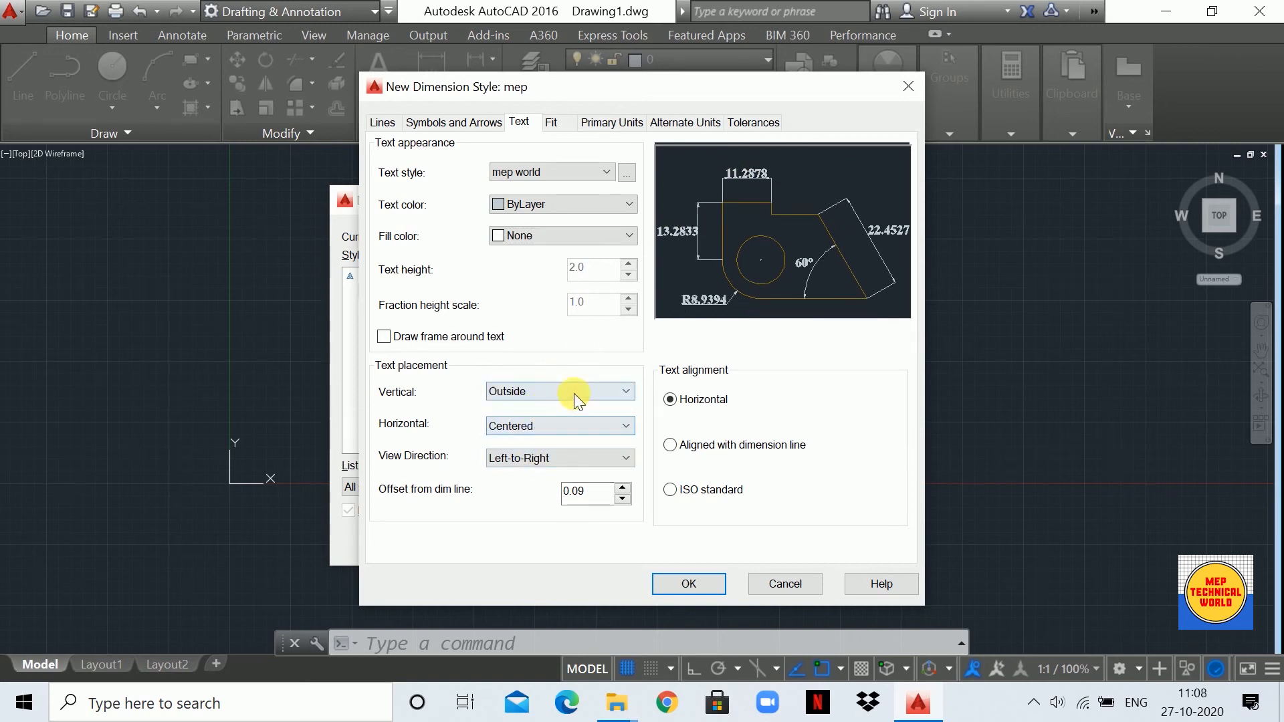
left_click(585, 389)
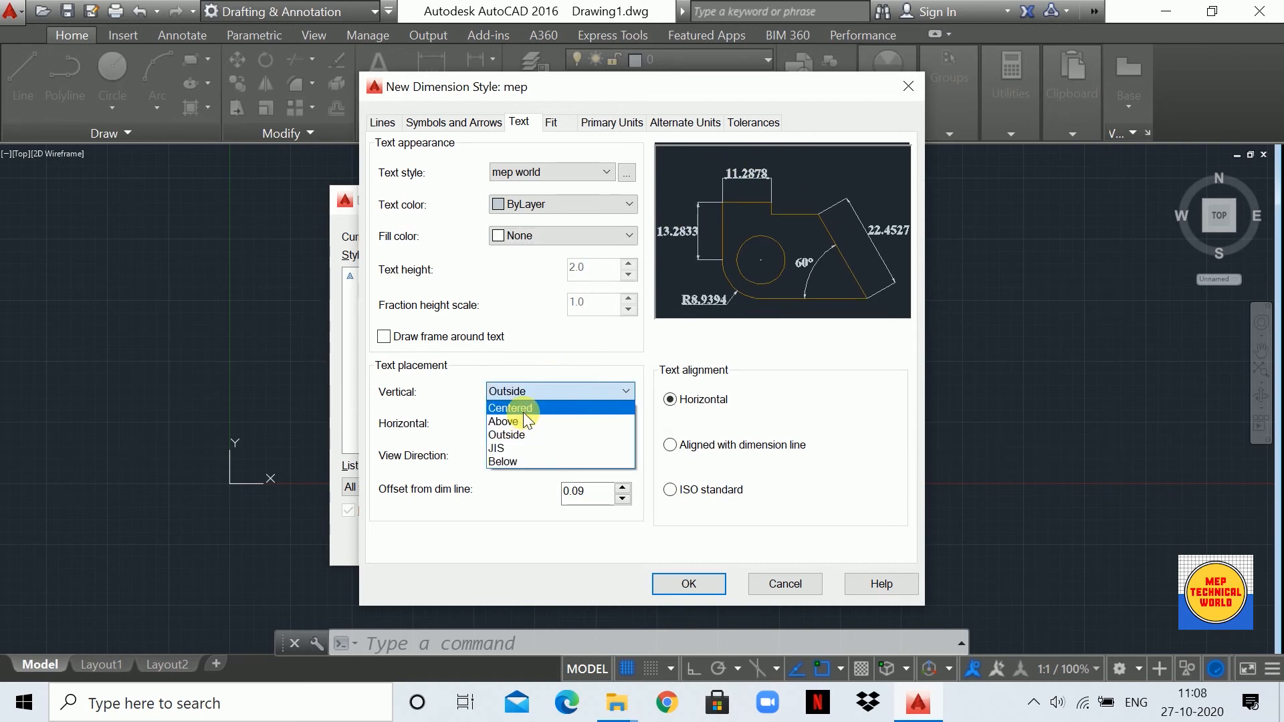
left_click(523, 410)
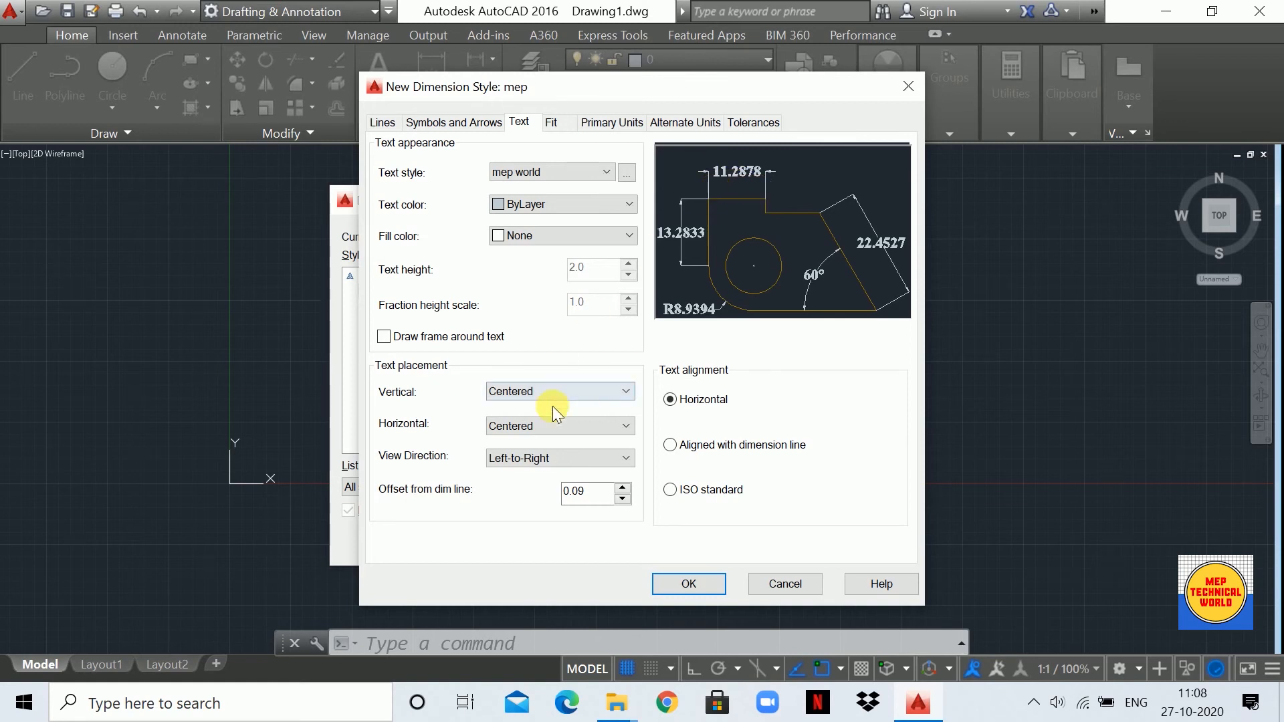
left_click(543, 426)
left_click(529, 439)
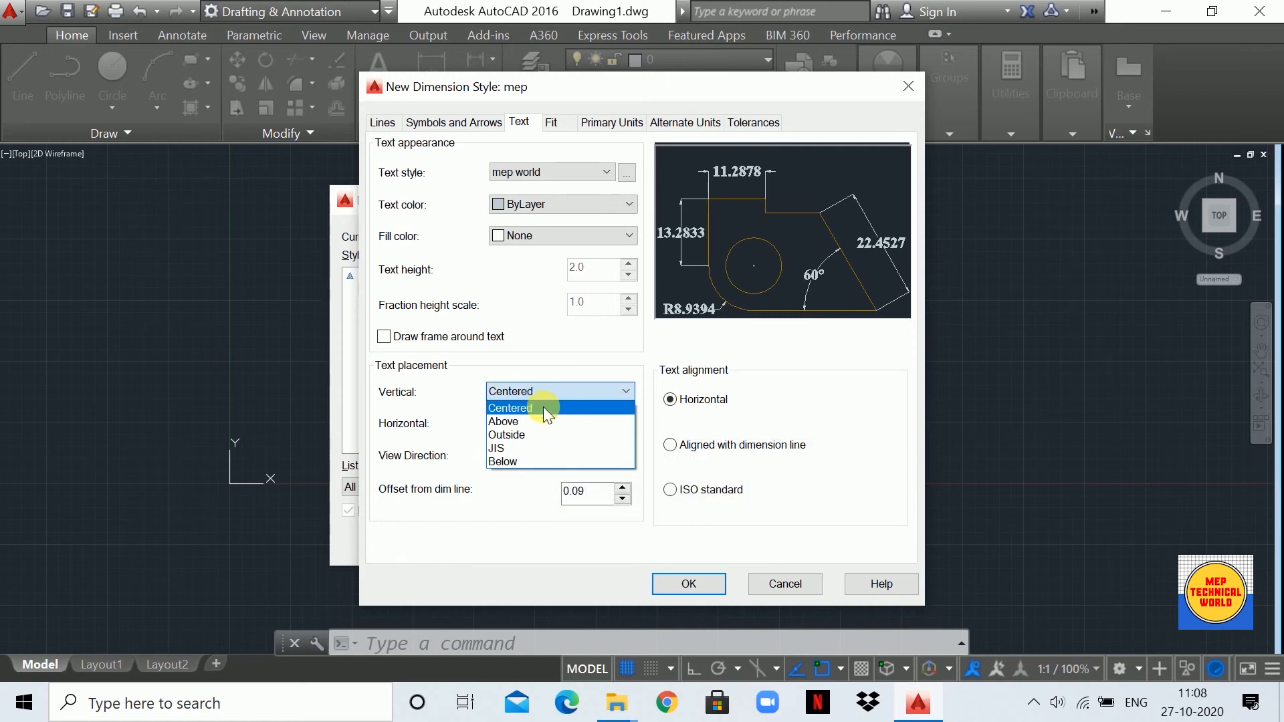
left_click(547, 408)
left_click(553, 426)
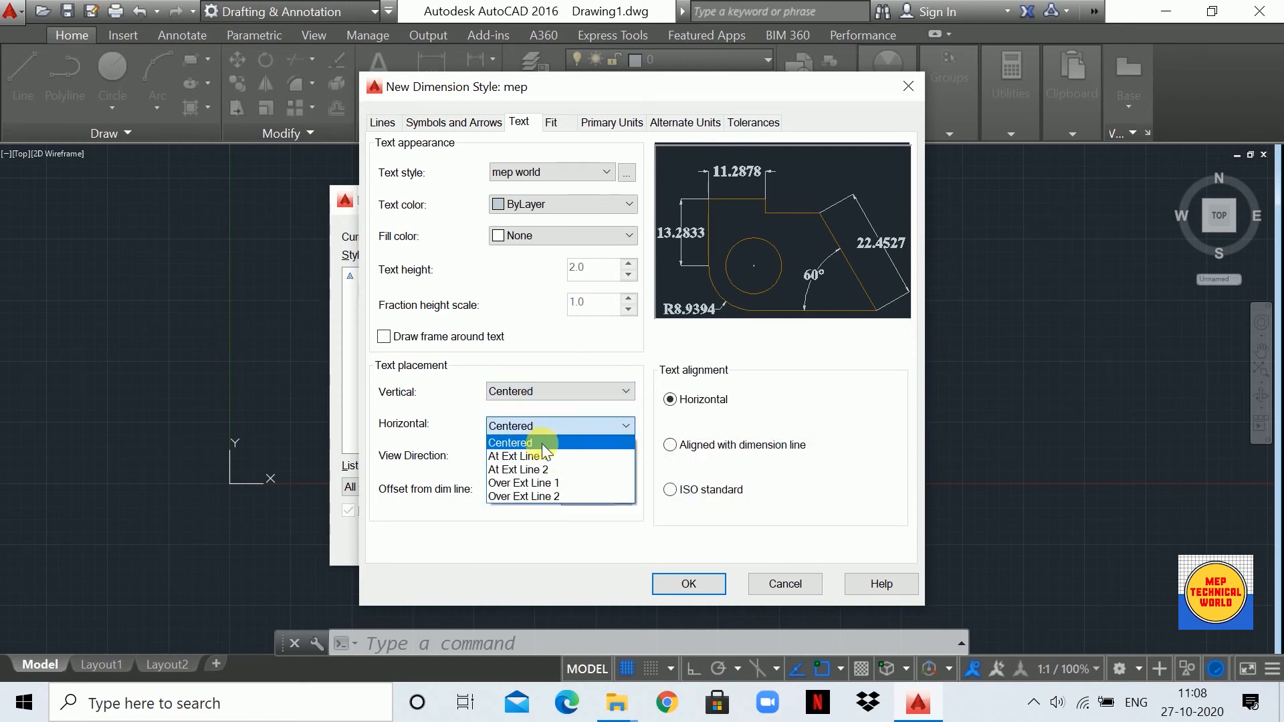
left_click(541, 443)
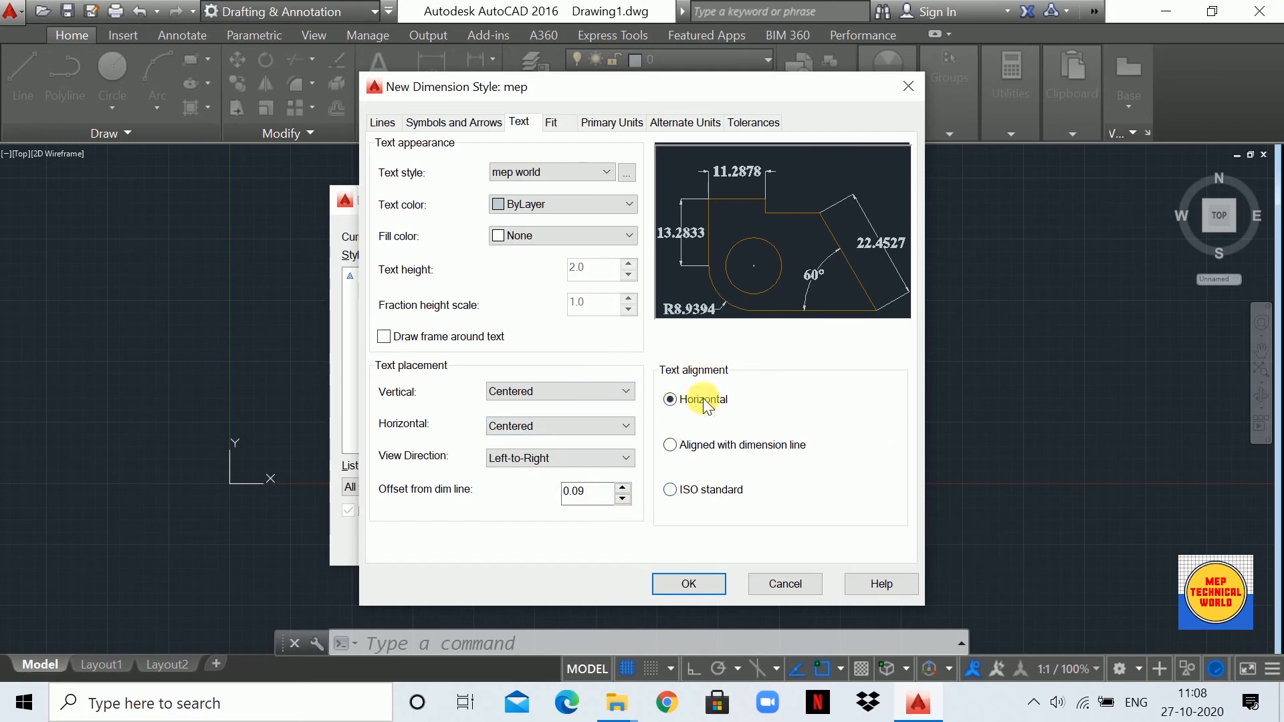
- Align the text with the dimension line and set the fit option to always keep text between extension lines
left_click(672, 446)
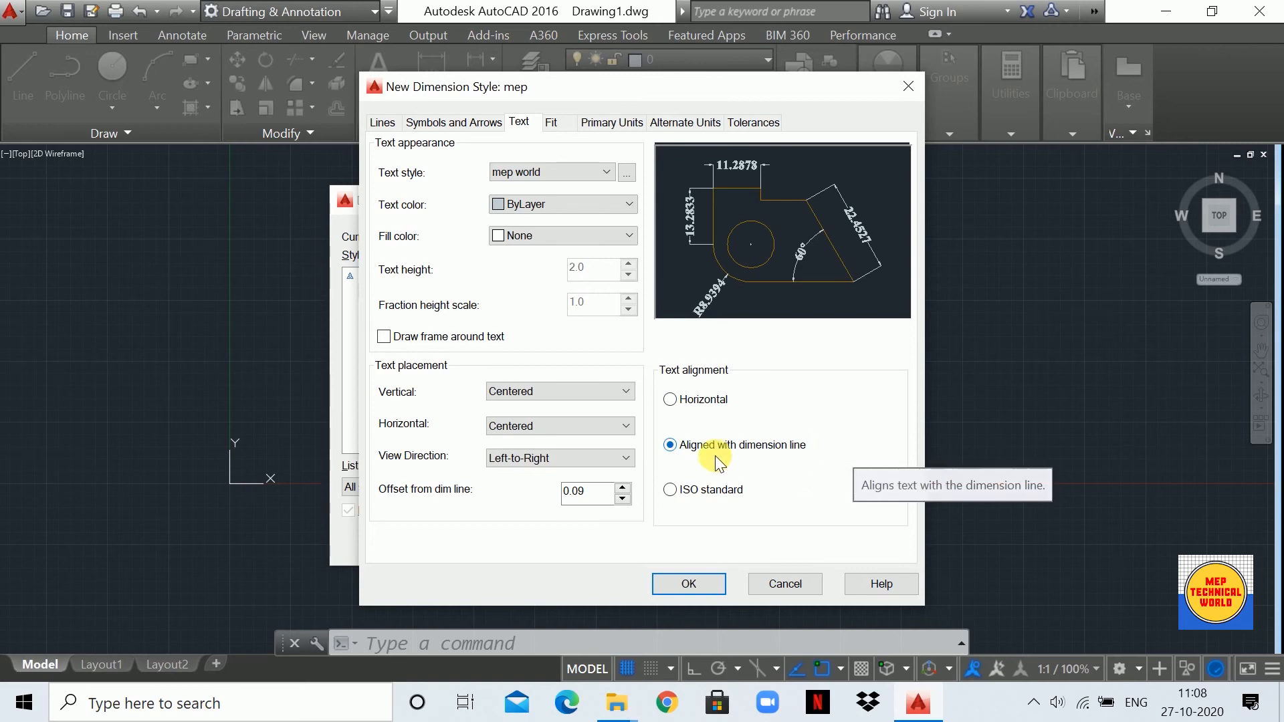
key("ctrl+Tab")
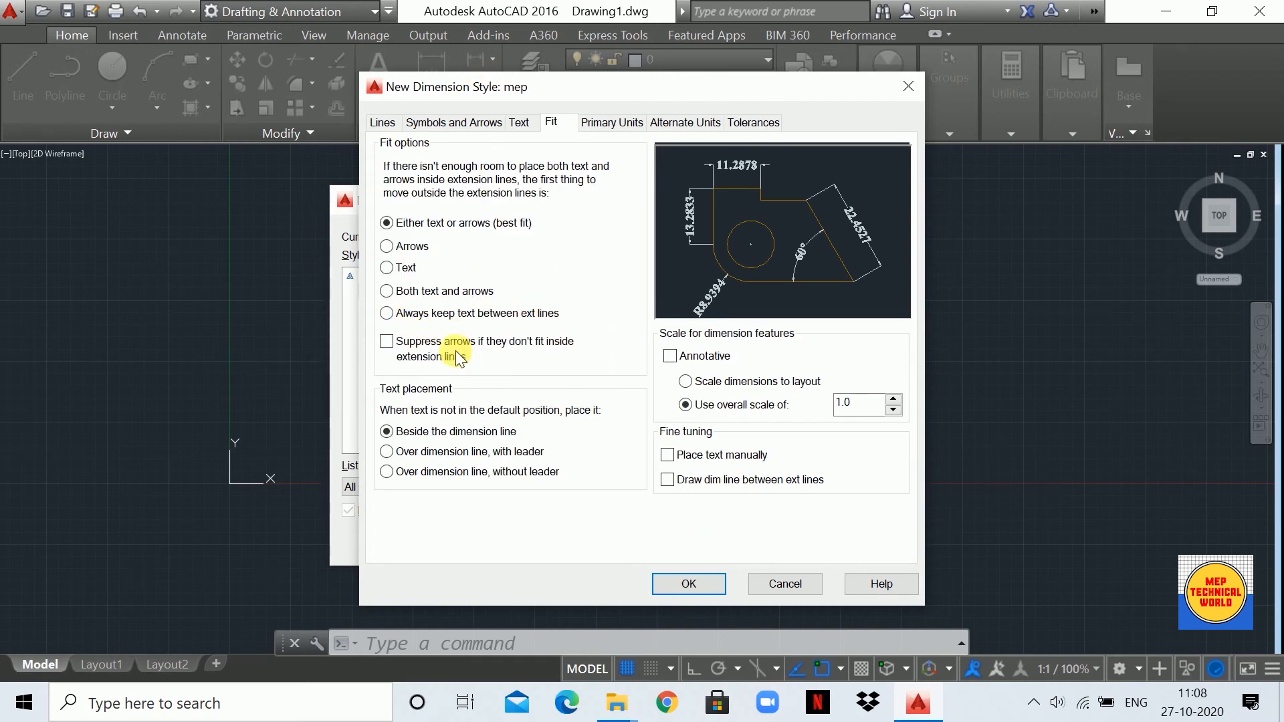
left_click(387, 313)
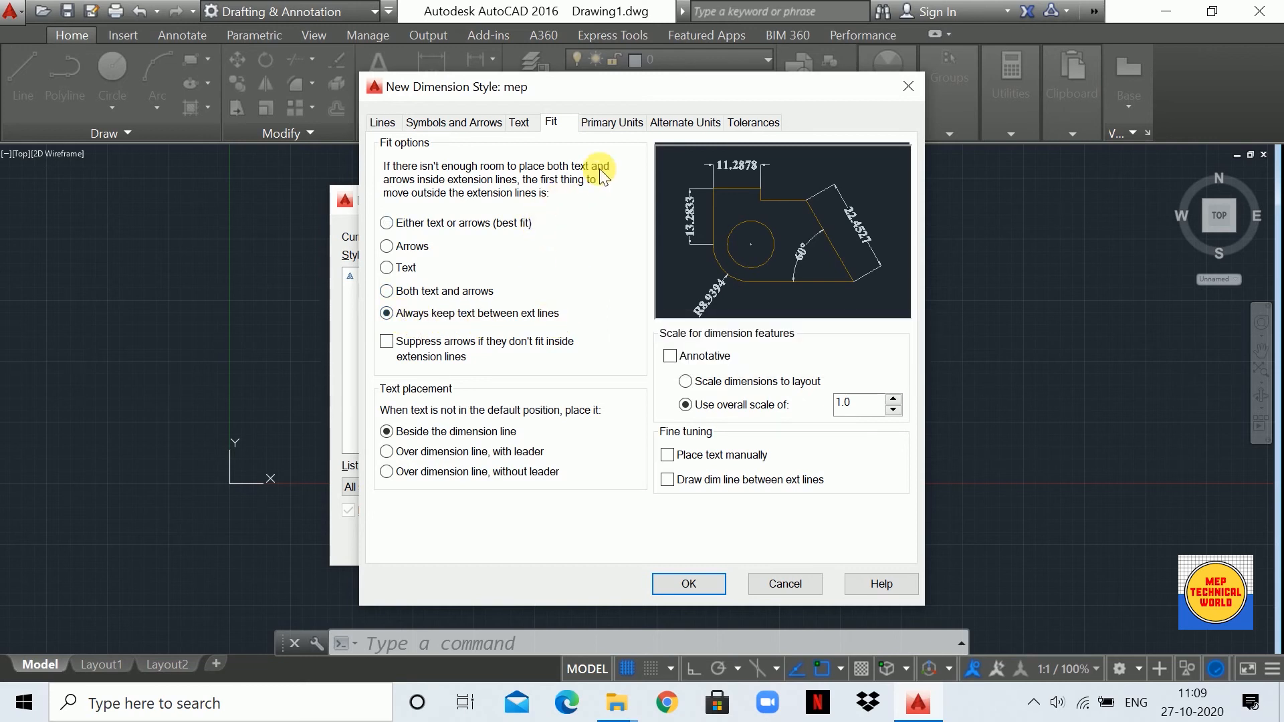
- Try Engineering as the unit format for linear dimensions in the primary units, and set it to Decimal
left_click(609, 122)
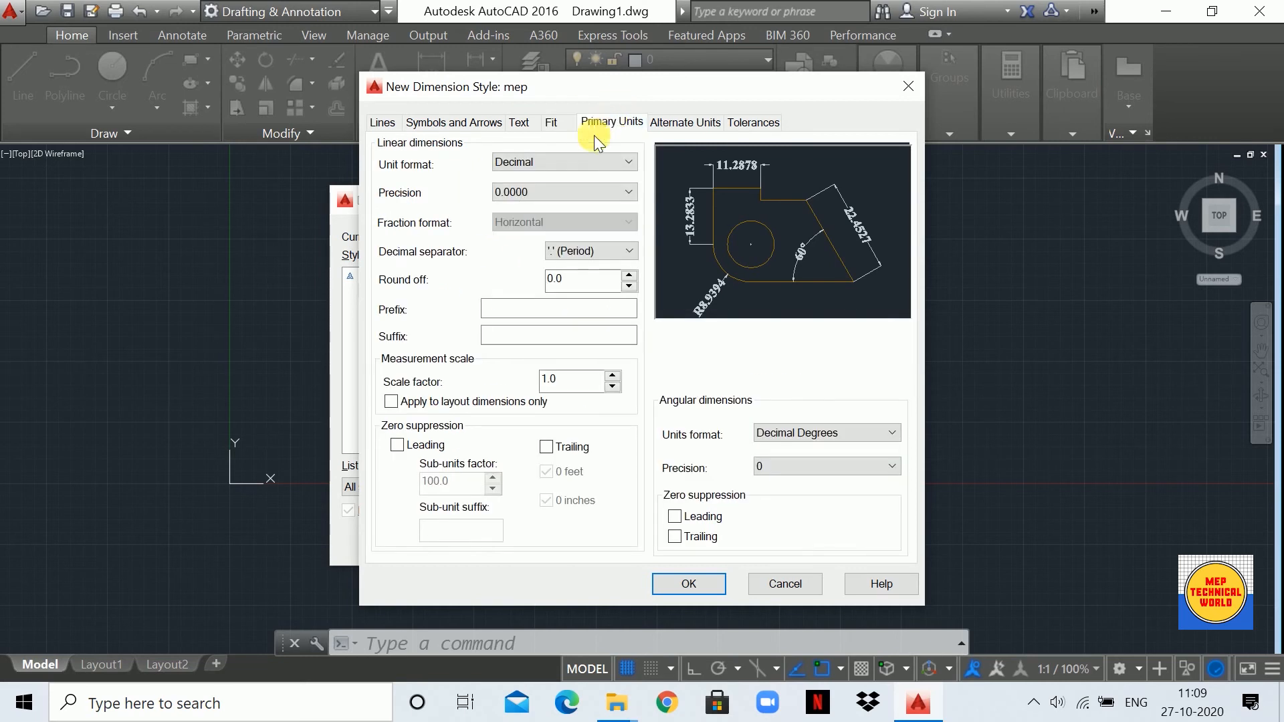
left_click(540, 161)
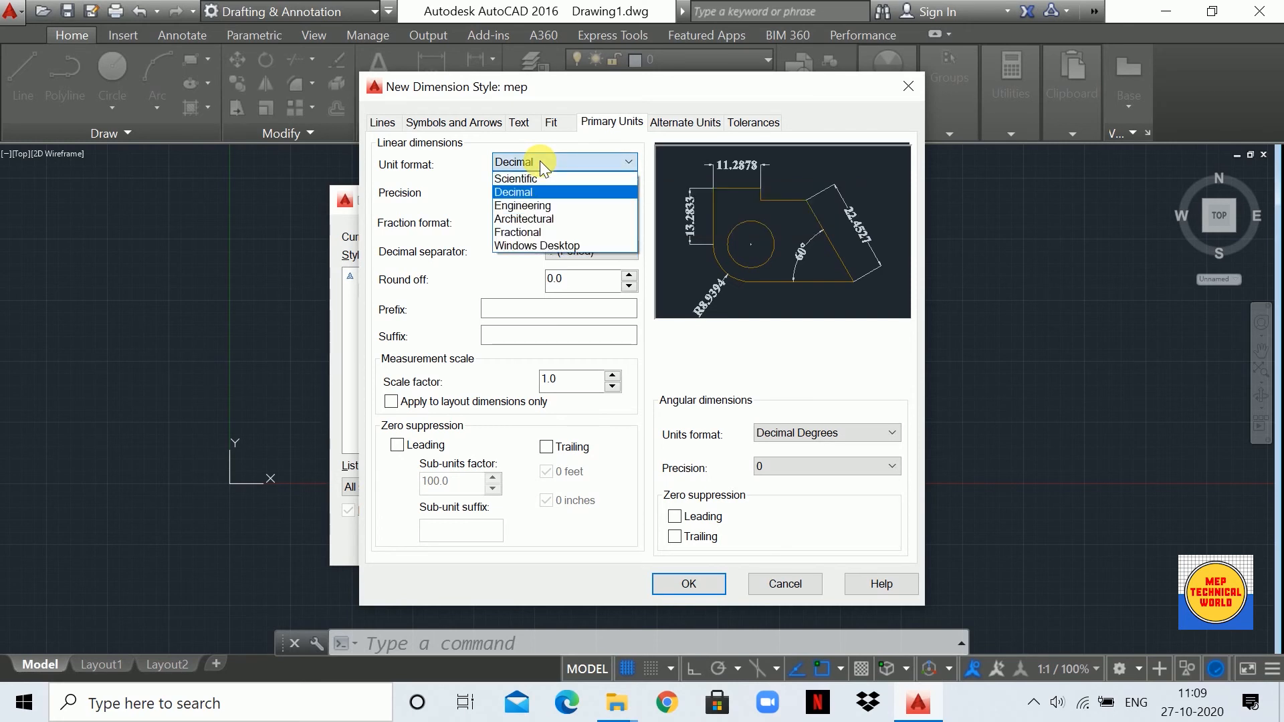
left_click(539, 189)
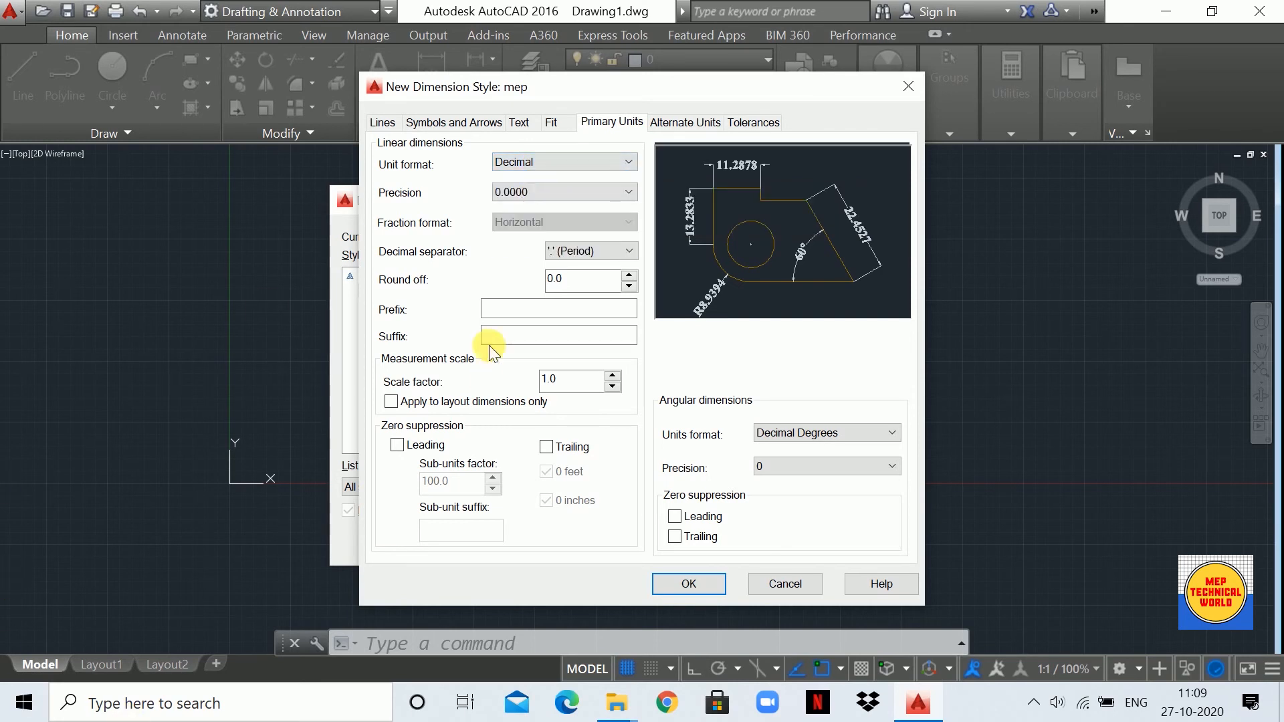
left_click(547, 166)
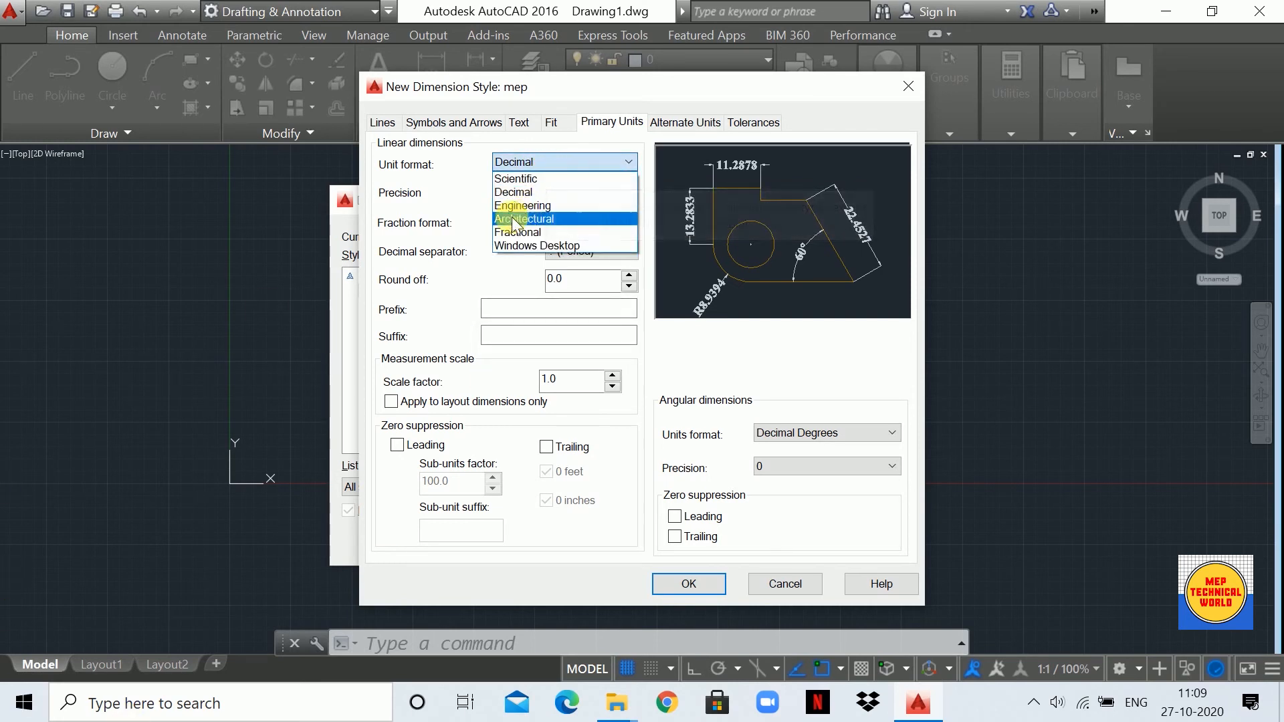
left_click(447, 199)
left_click(599, 161)
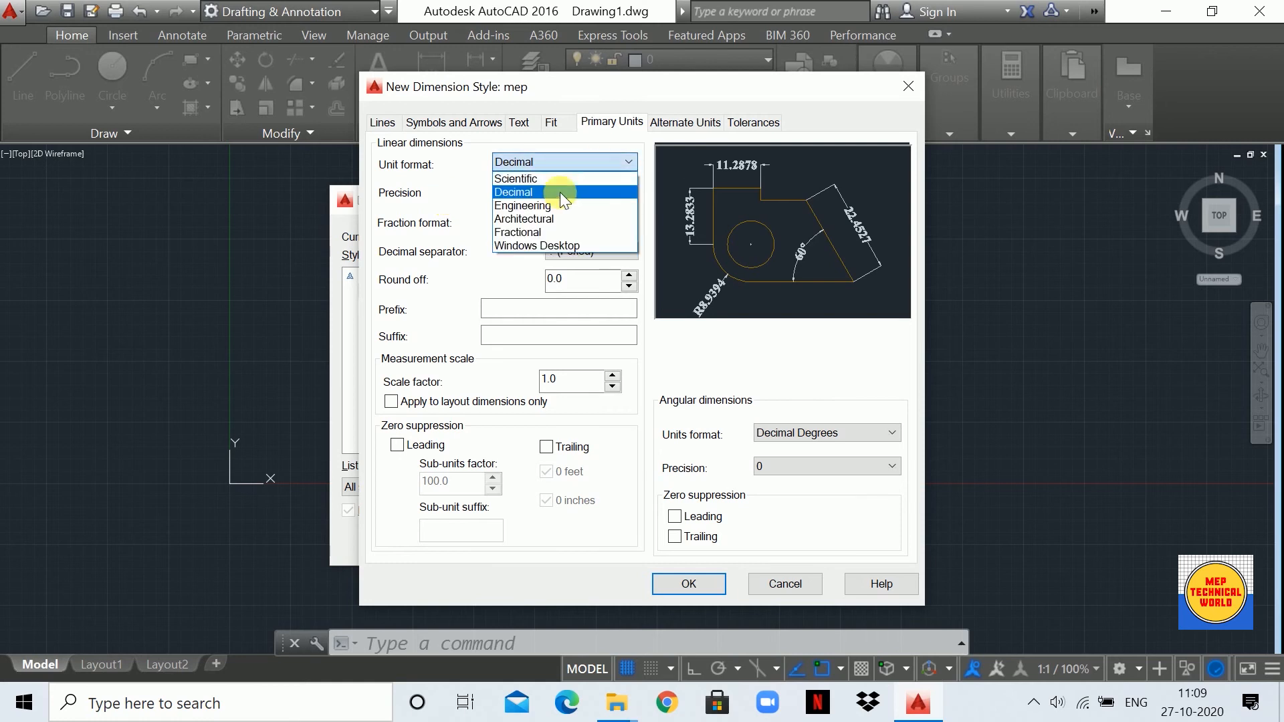
left_click(552, 203)
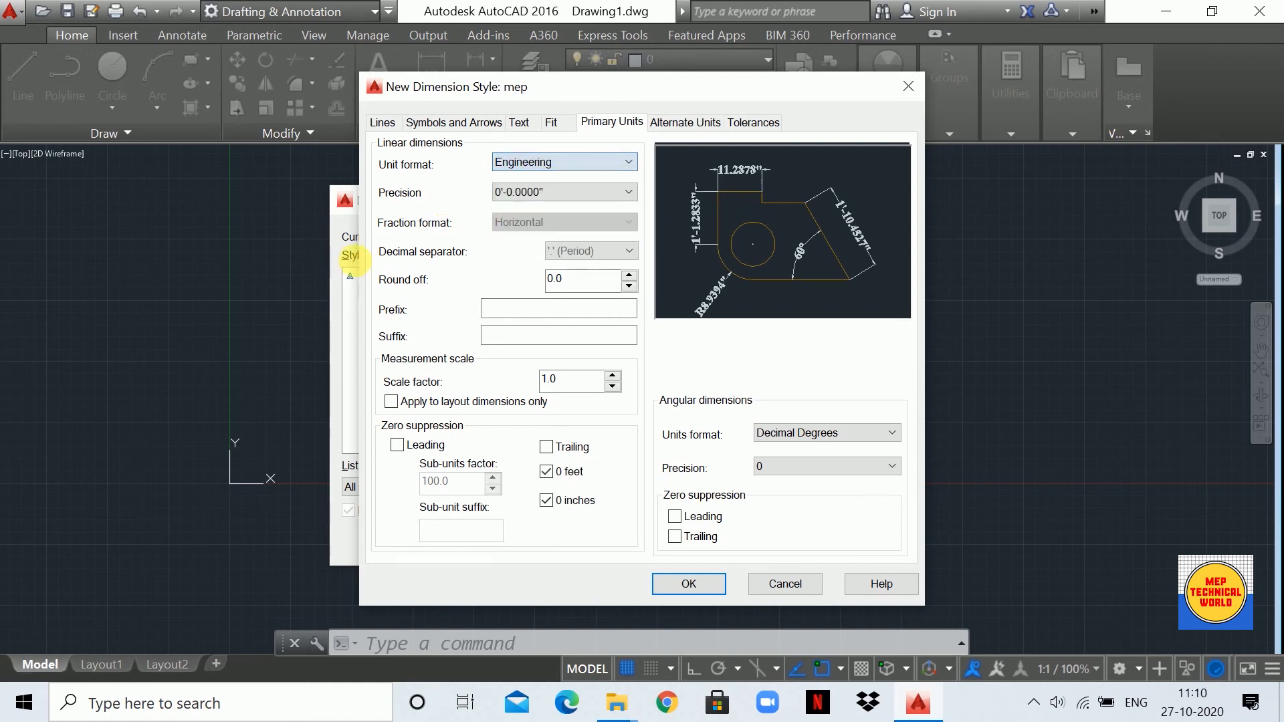
left_click(540, 160)
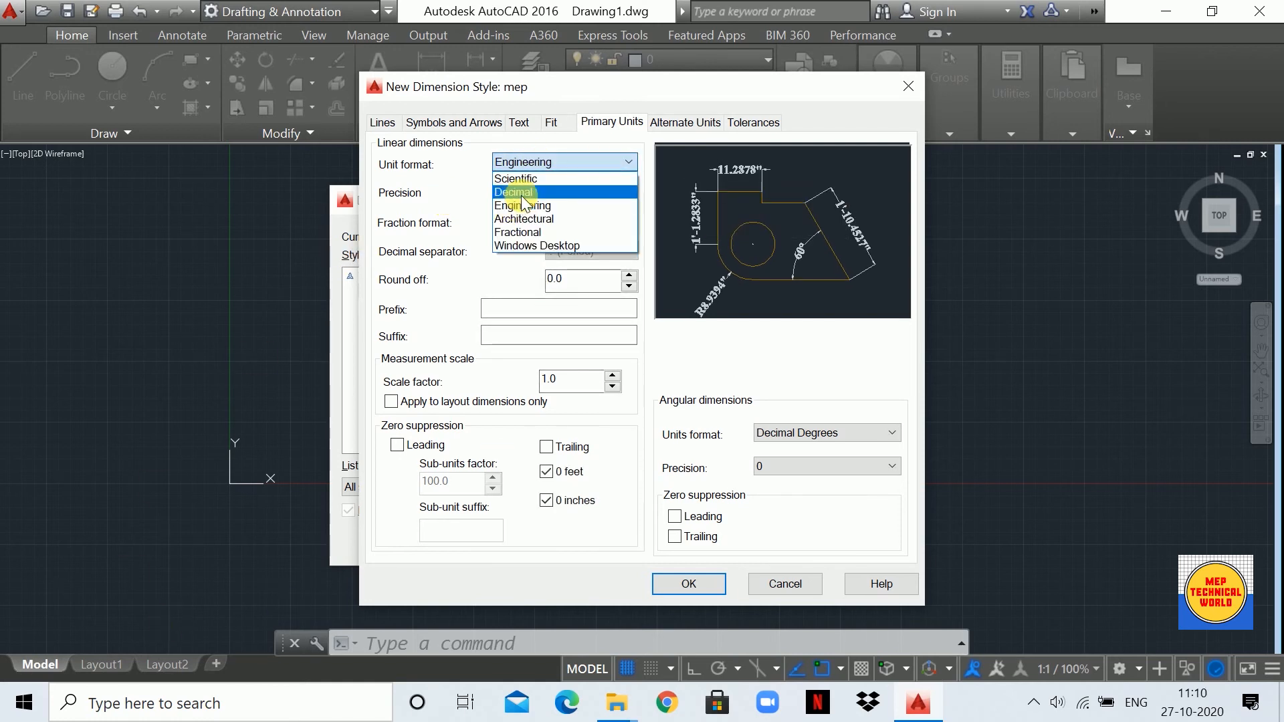
left_click(486, 188)
left_click(583, 157)
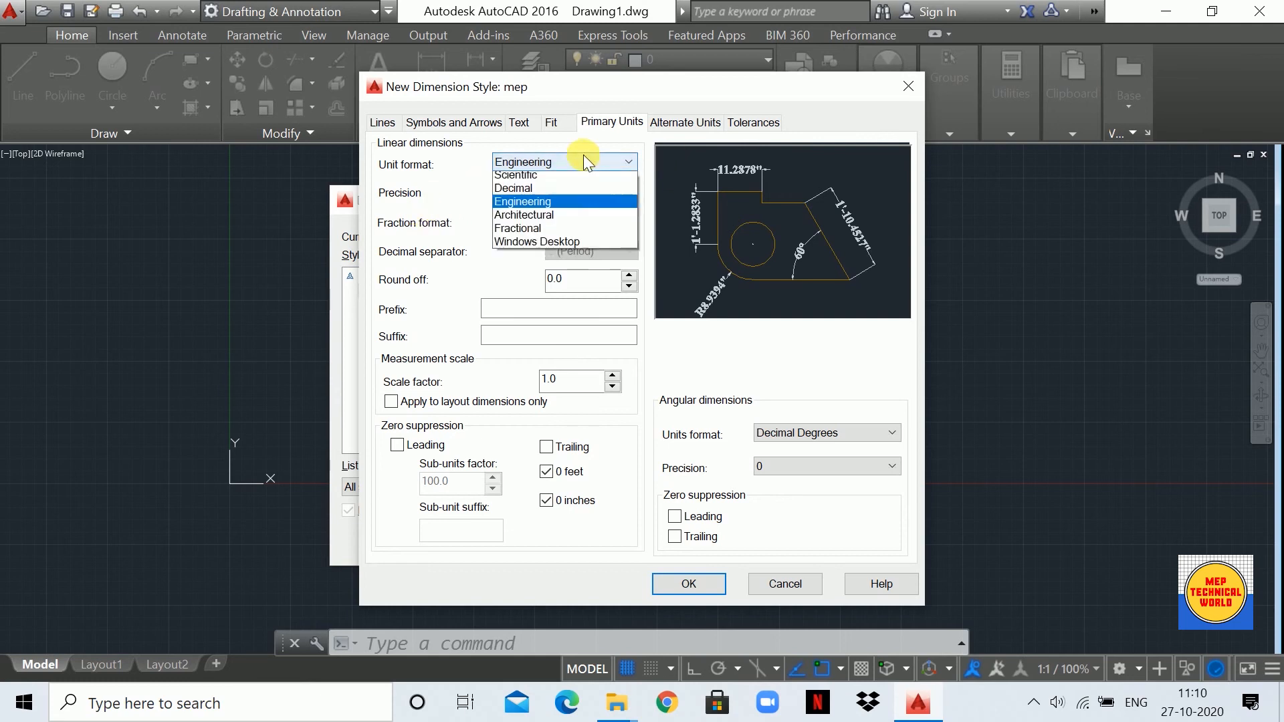
left_click(514, 190)
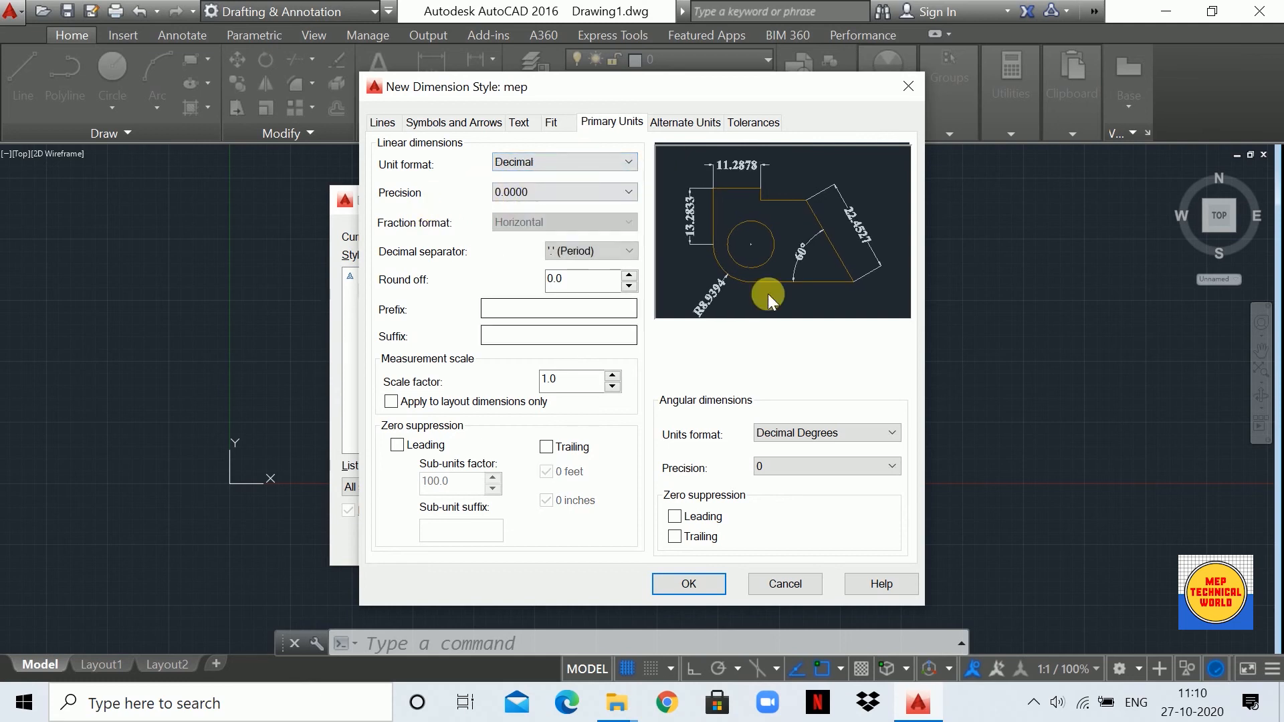
- Set the linear dimension precision to 0.0 and the decimal separator to Period
left_click(535, 192)
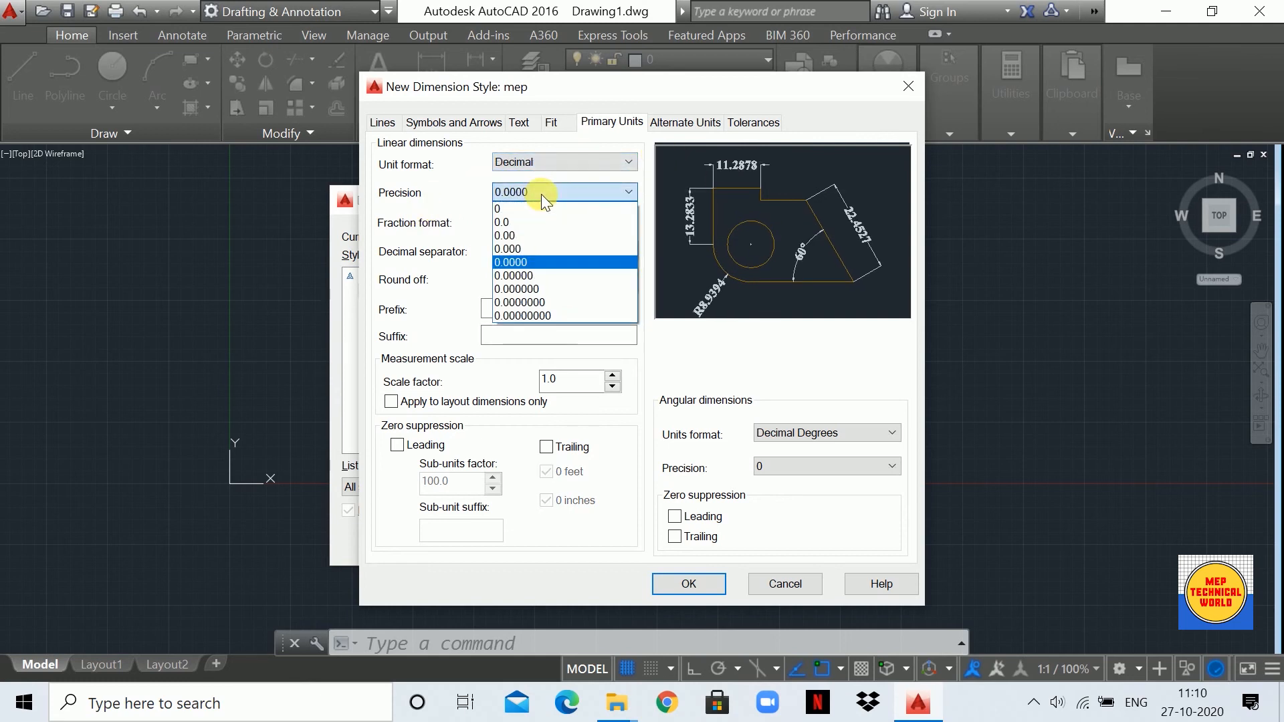
left_click(504, 225)
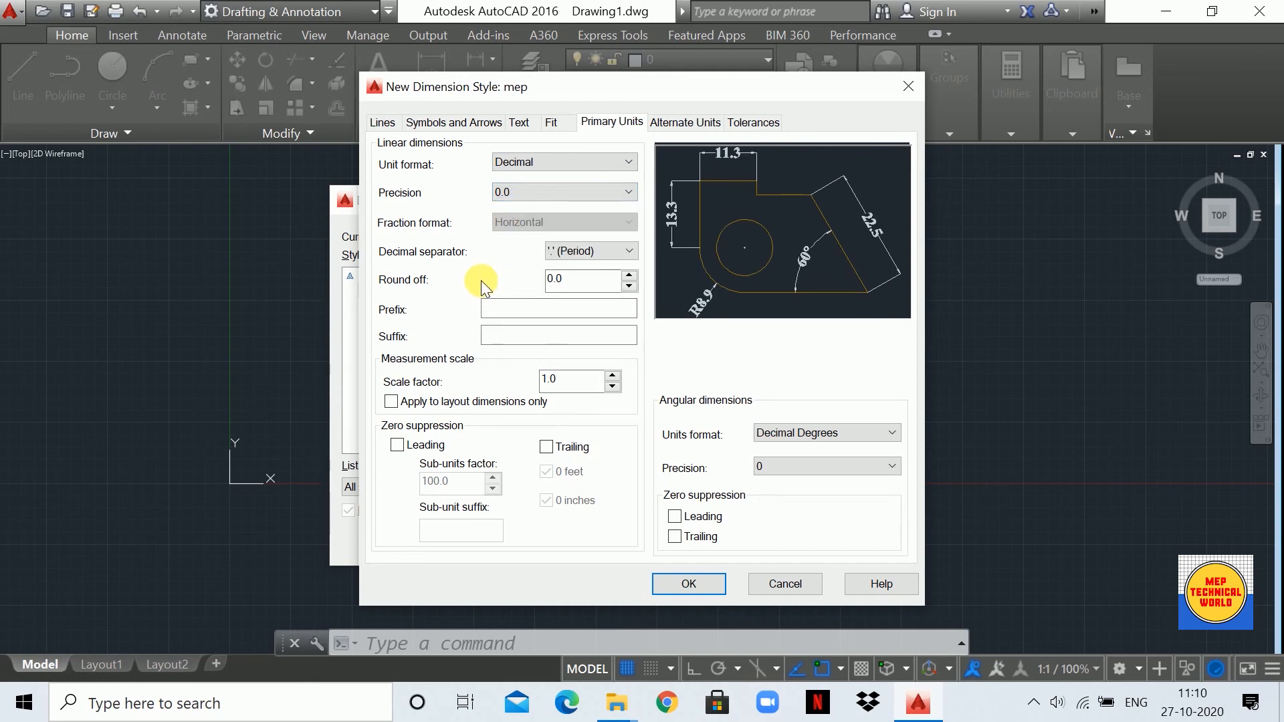
left_click(599, 251)
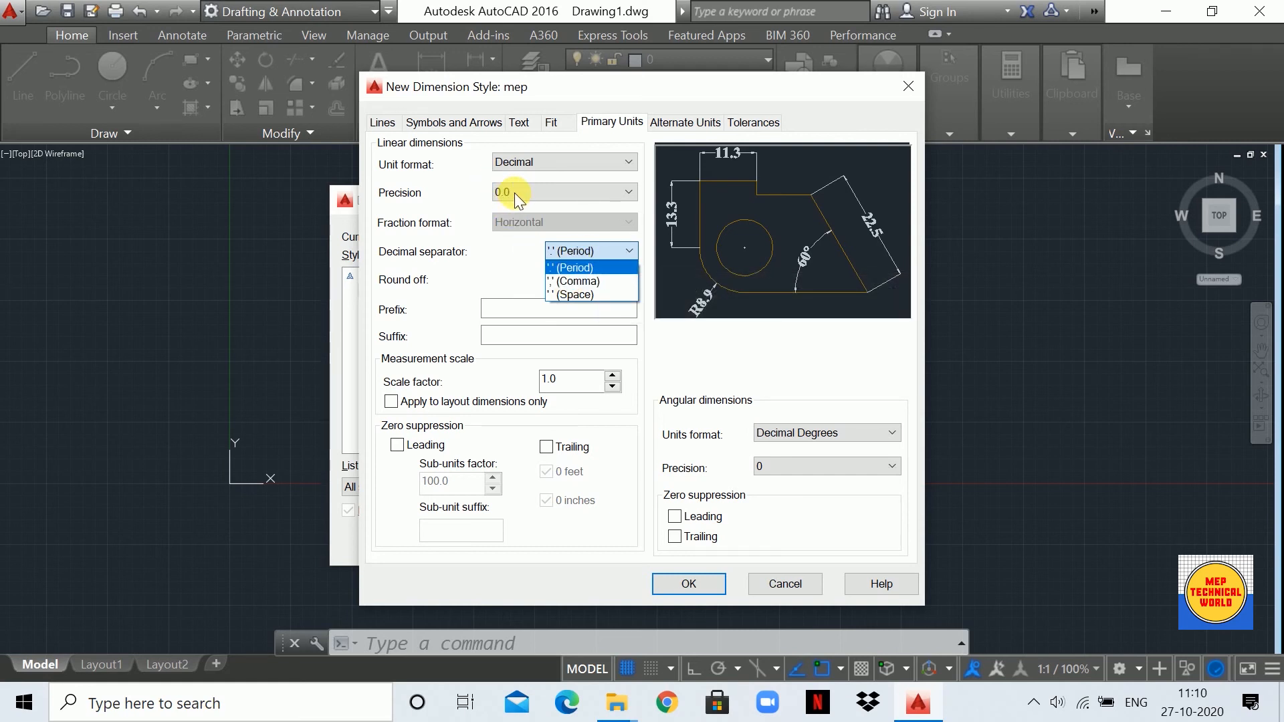
left_click(572, 268)
left_click(584, 251)
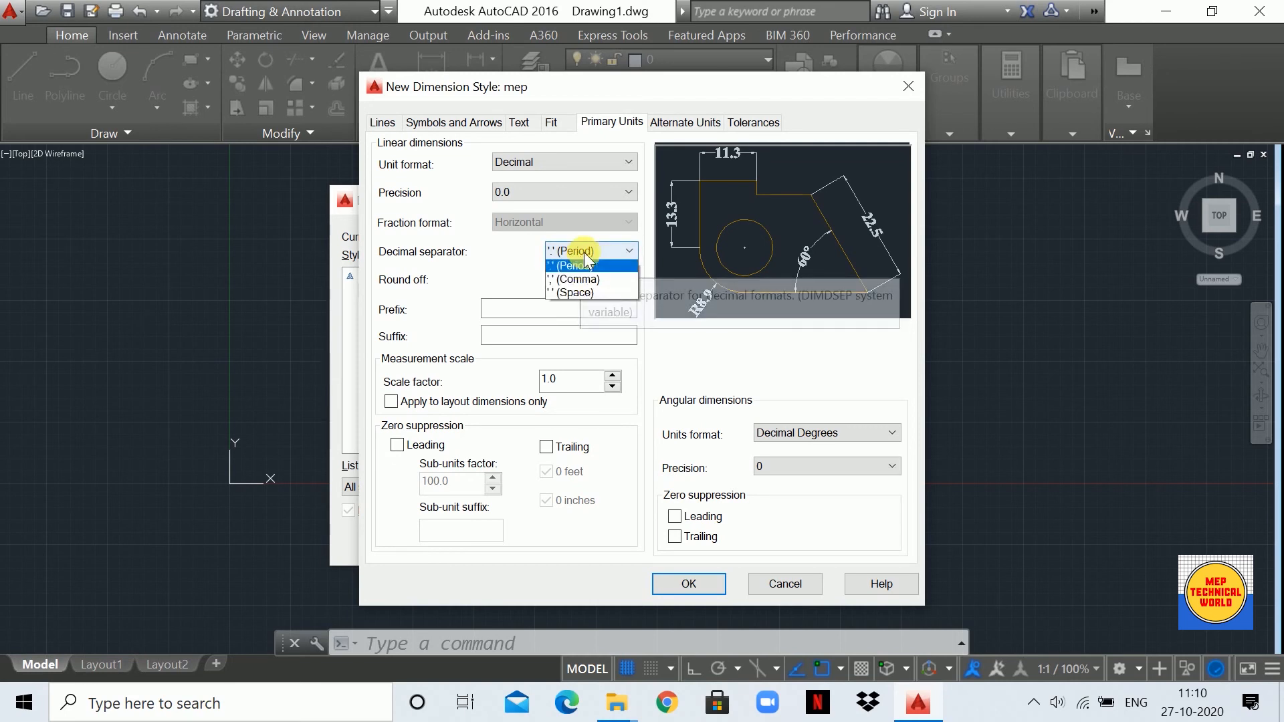
left_click(561, 269)
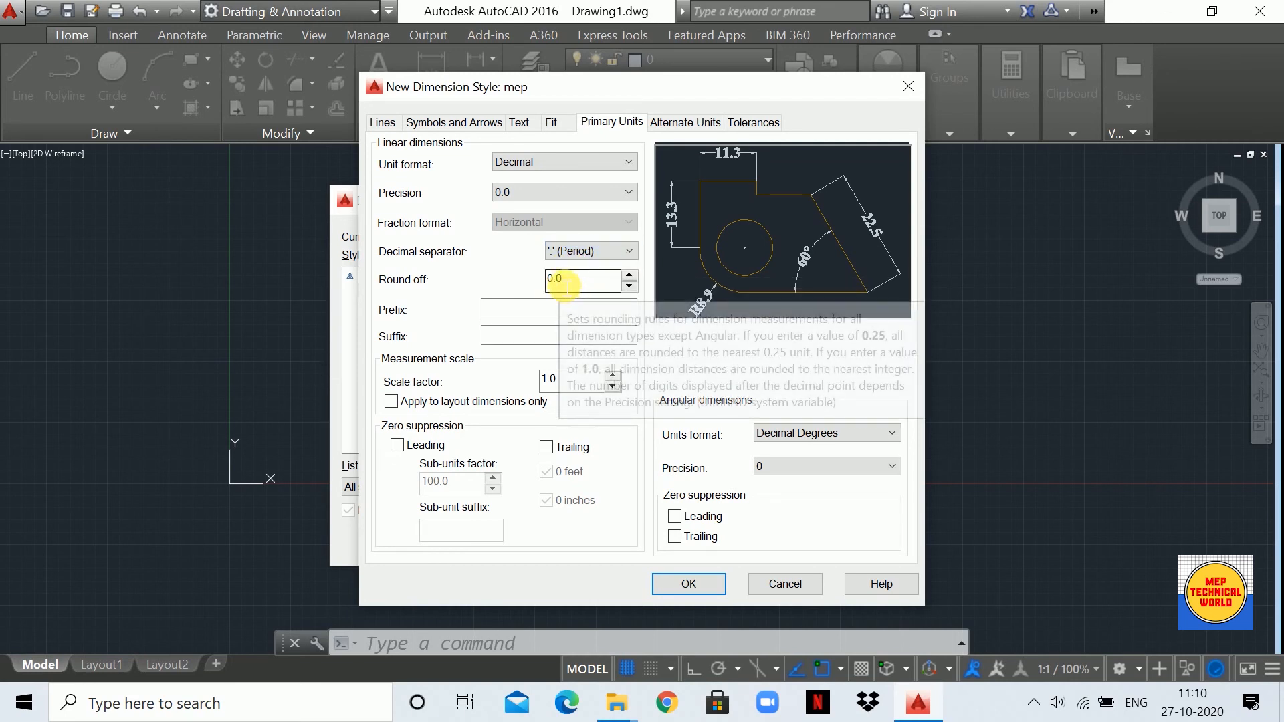
- Try Comma and Space as the decimal separator, and return it to Period
left_click(591, 251)
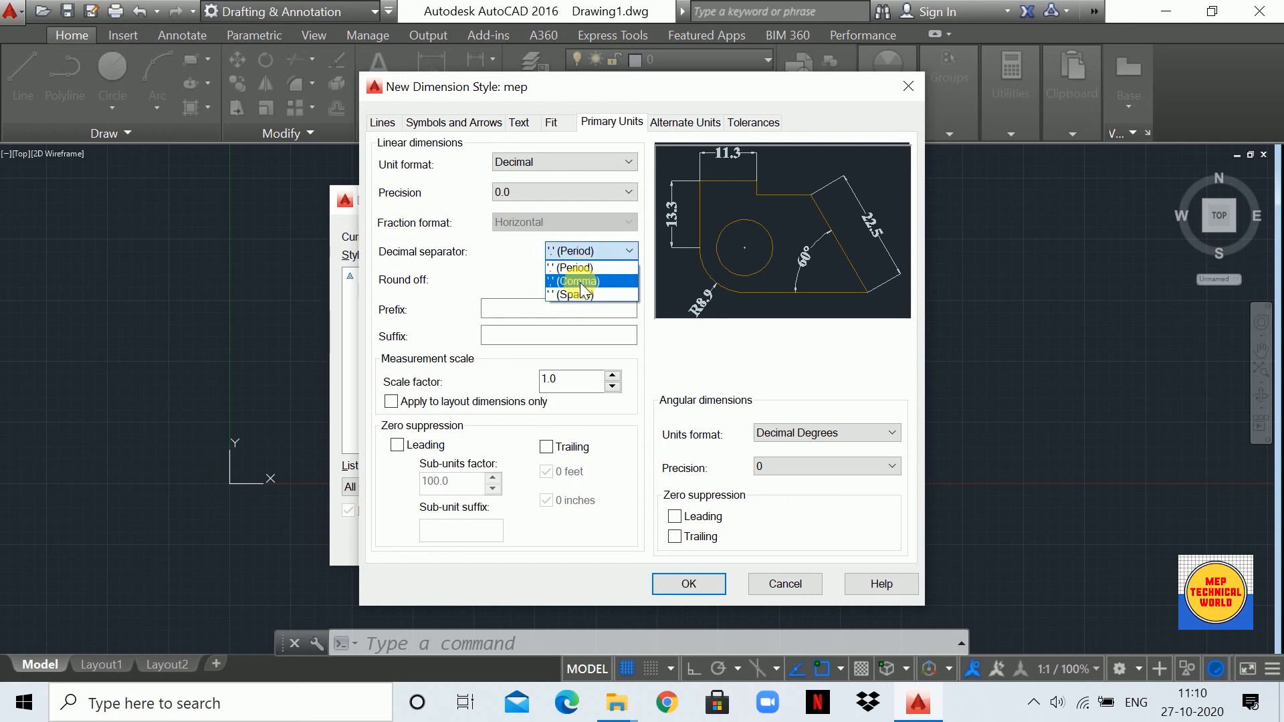
left_click(579, 282)
left_click(588, 249)
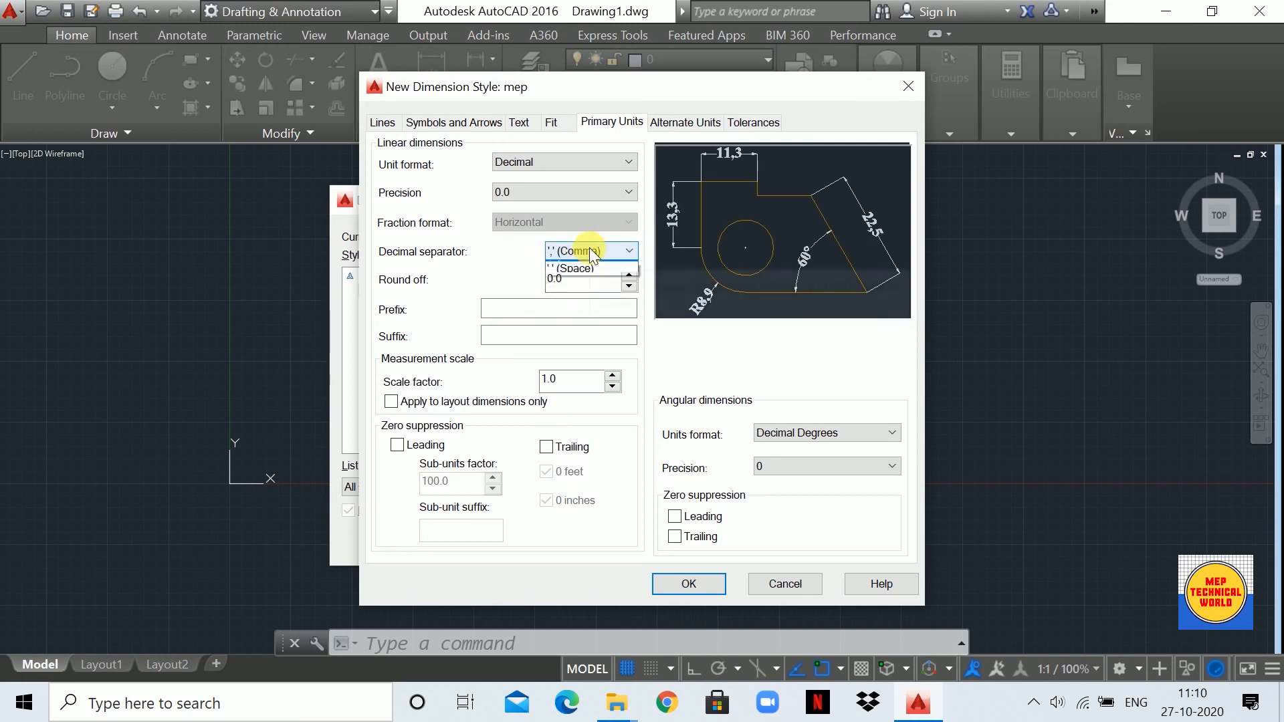
left_click(589, 294)
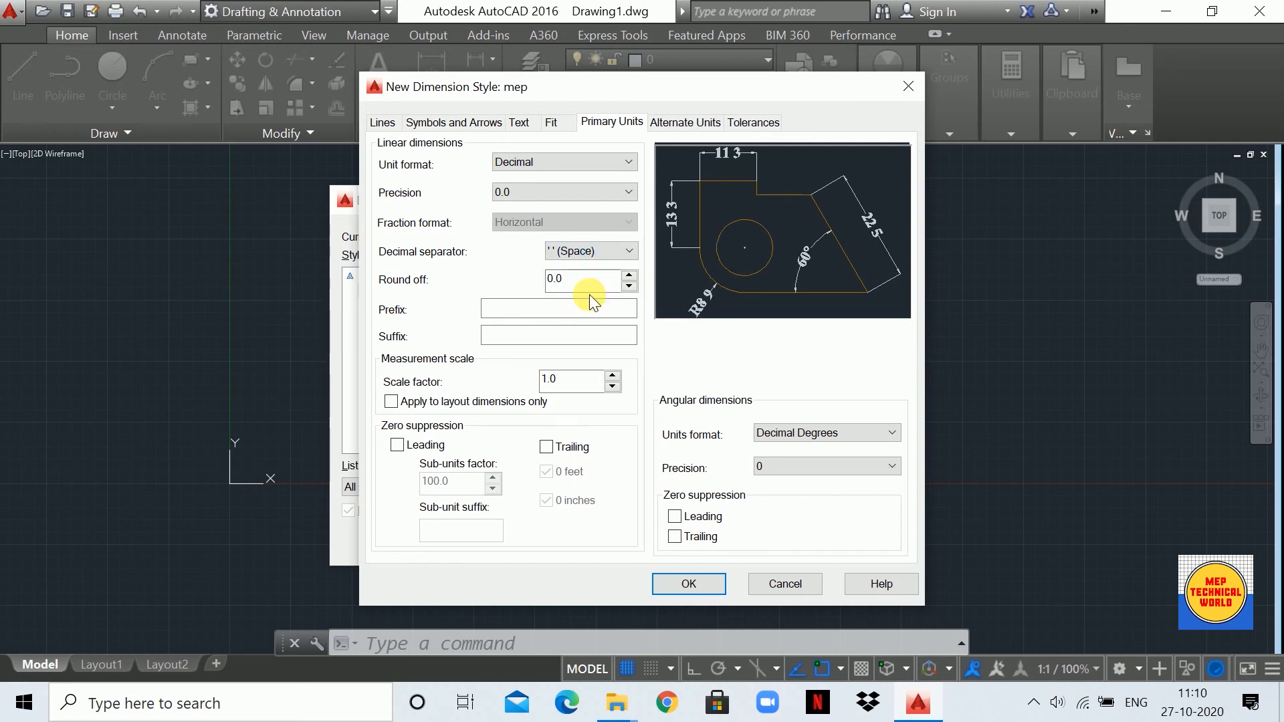
left_click(595, 254)
left_click(584, 266)
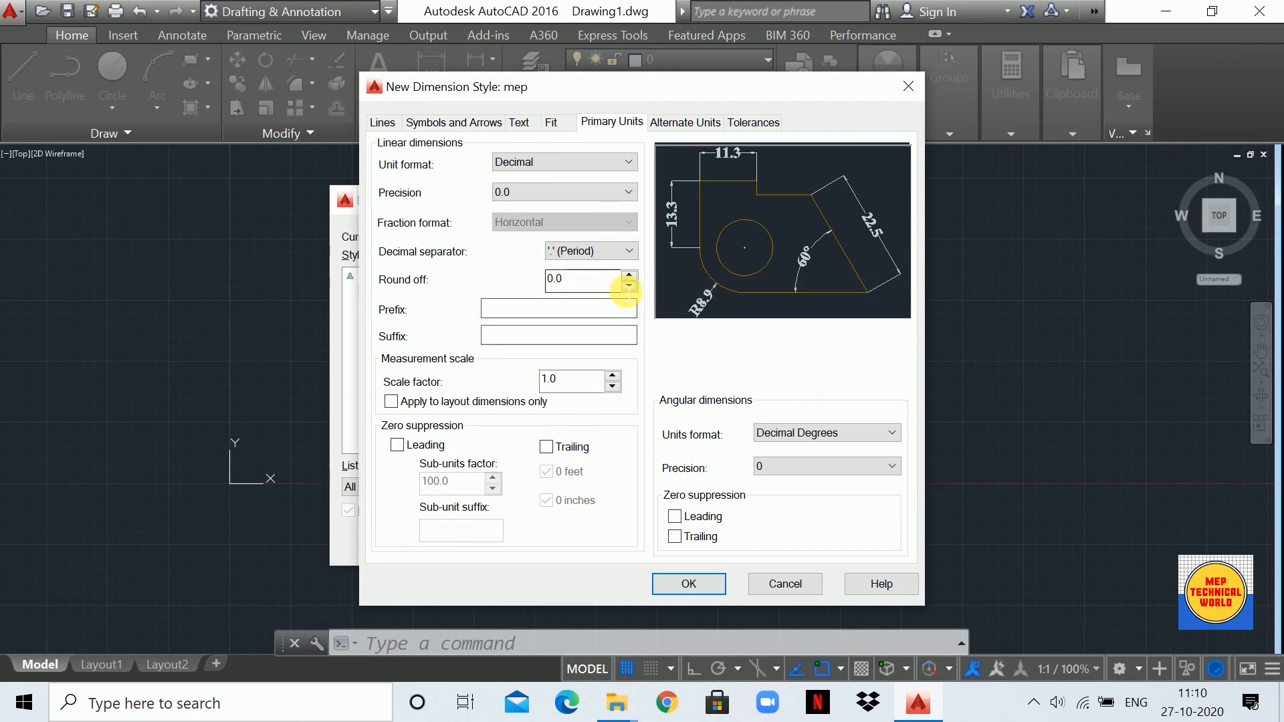
left_click(572, 286)
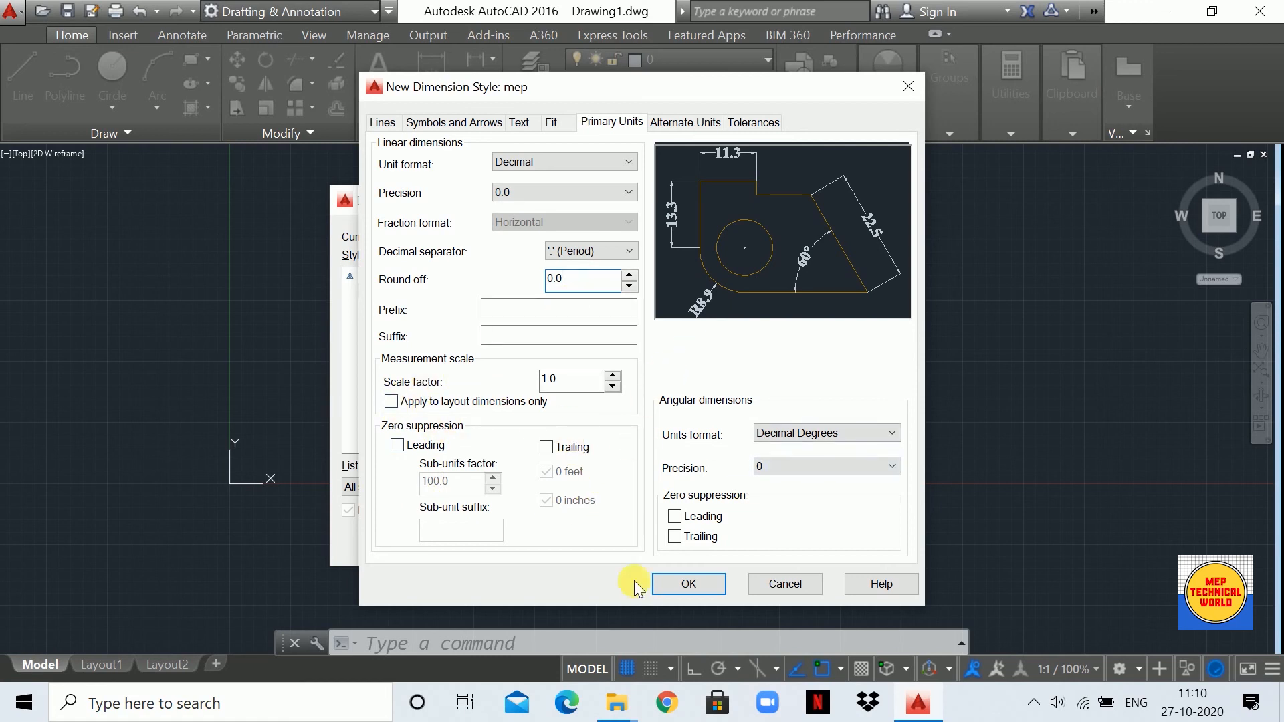
- Review the alternate units and tolerance settings of the dimension style against its primary units
left_click(753, 122)
left_click(710, 124)
left_click(753, 125)
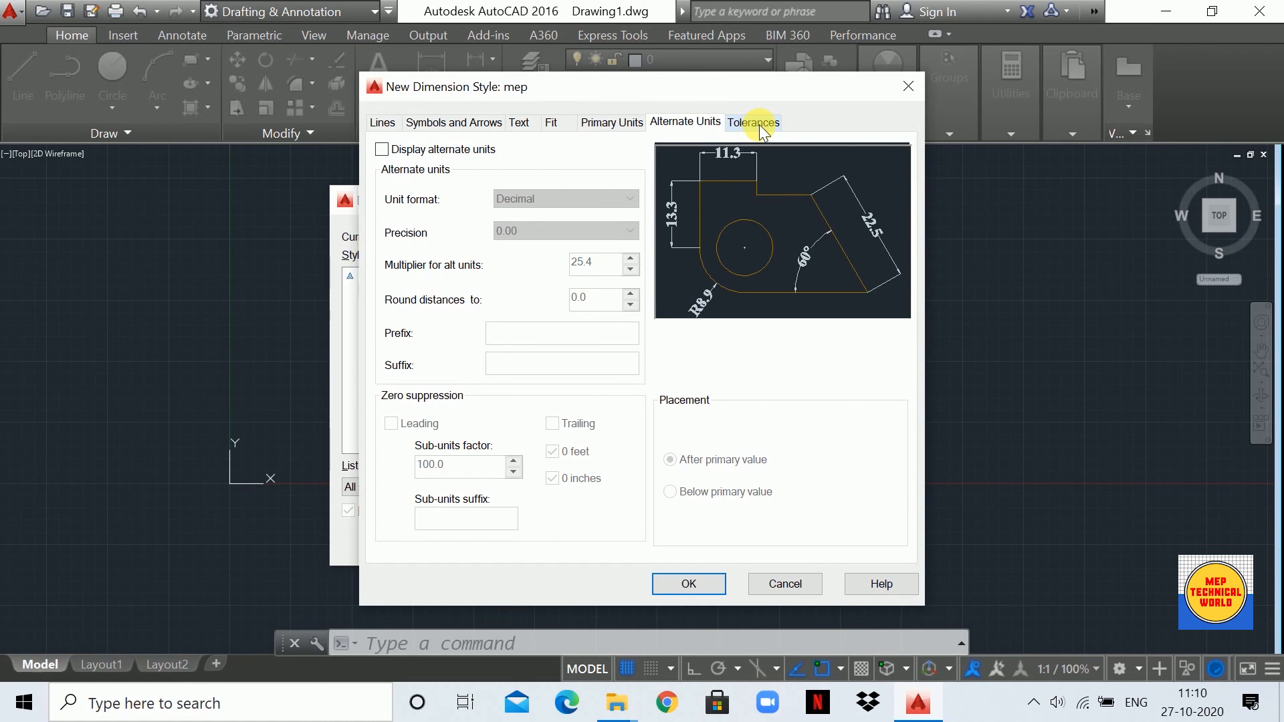
left_click(759, 124)
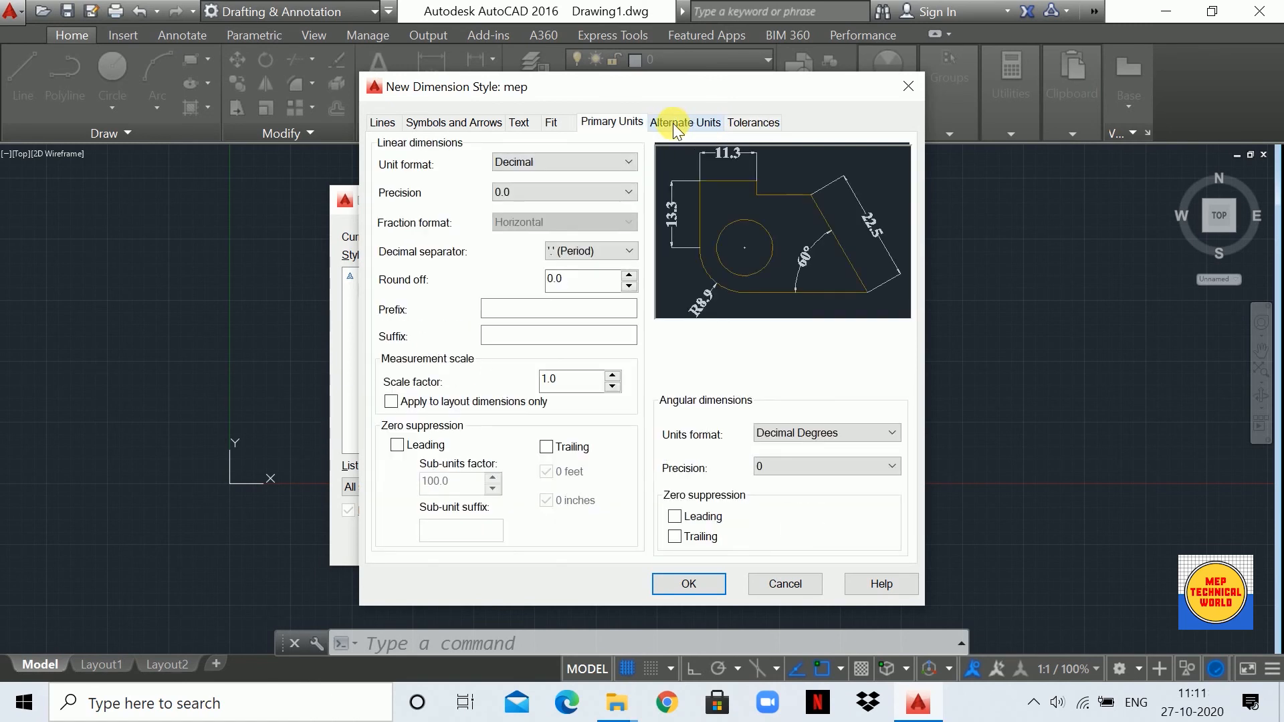
left_click(672, 123)
left_click(752, 122)
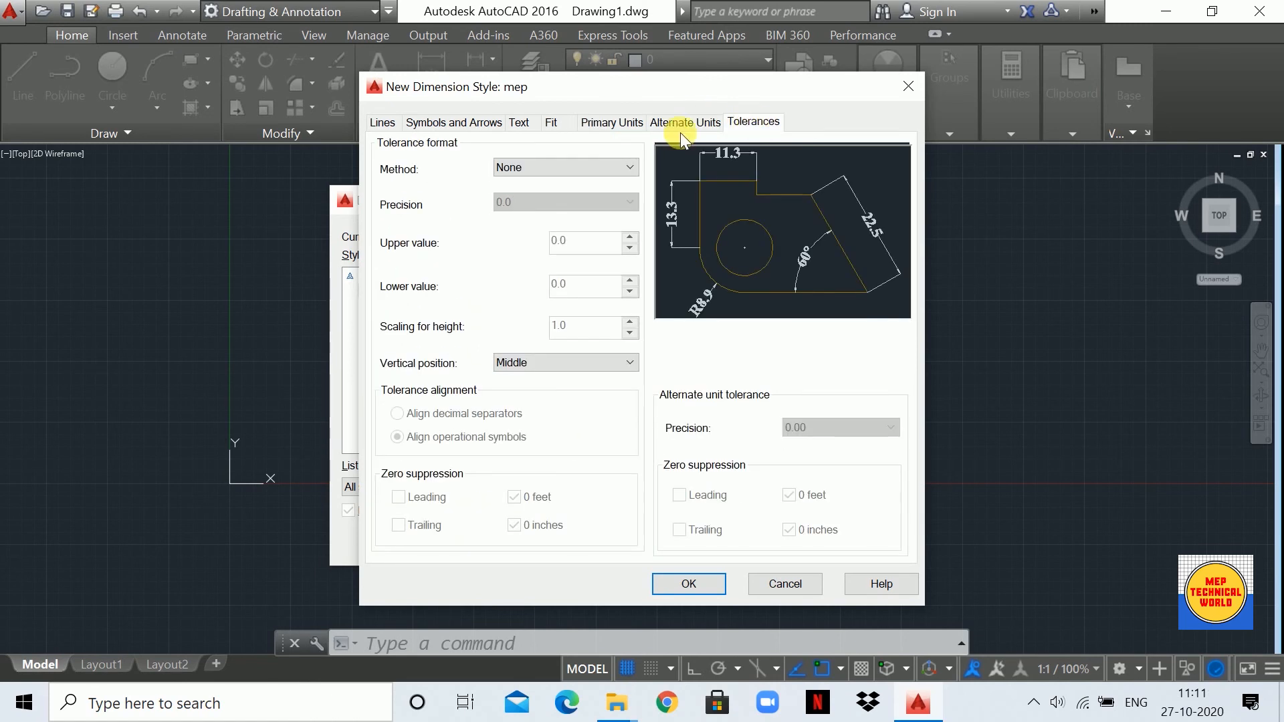
left_click(612, 122)
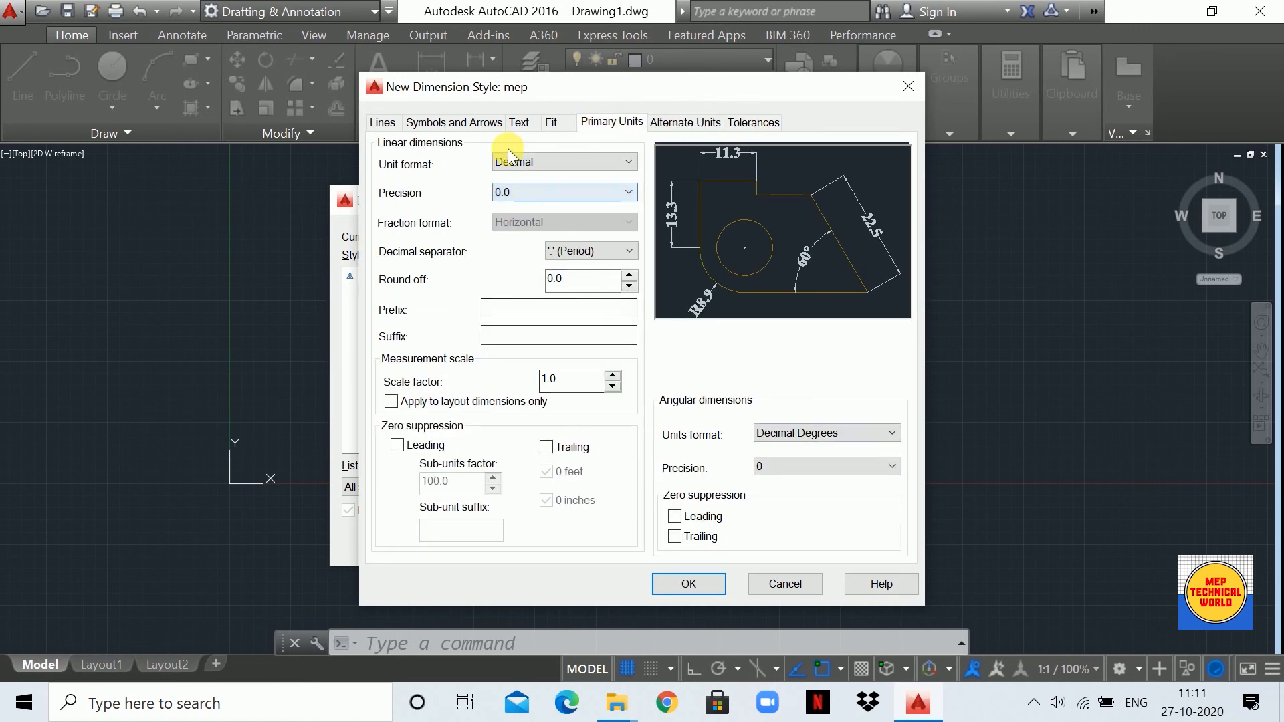
- Save the mep dimension style settings and make mep the current dimension style
left_click(691, 583)
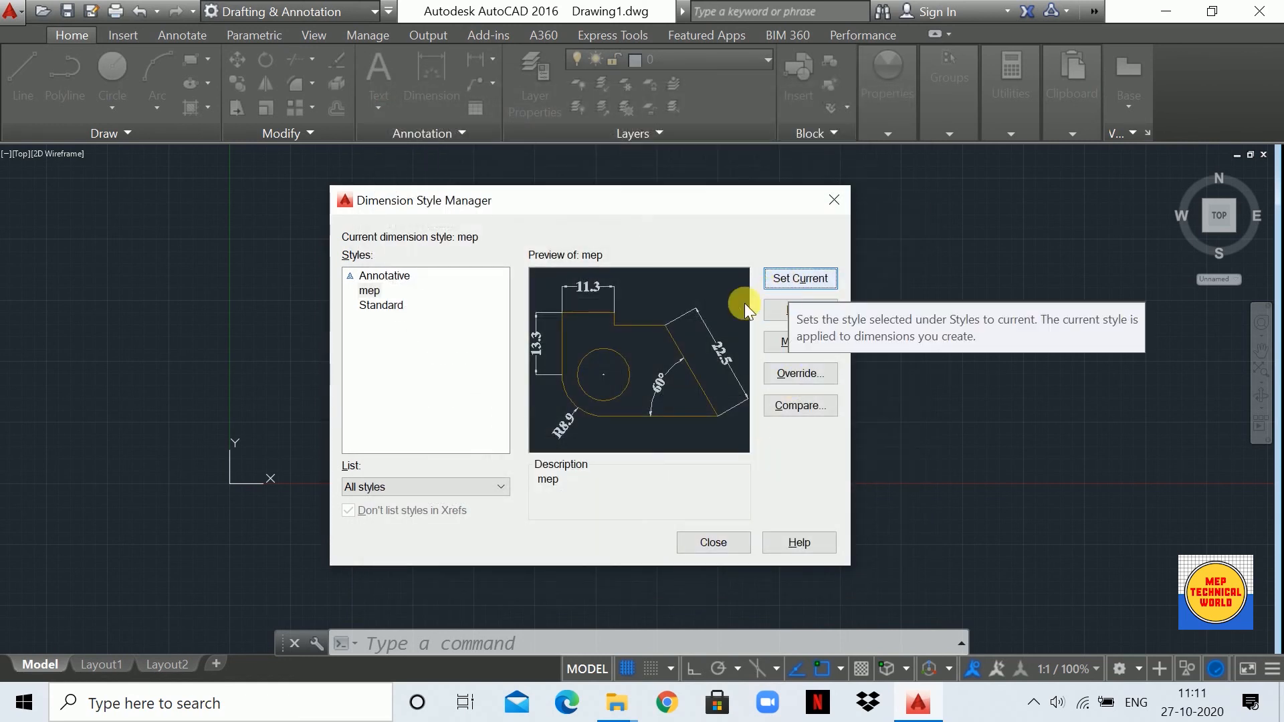
left_click(797, 279)
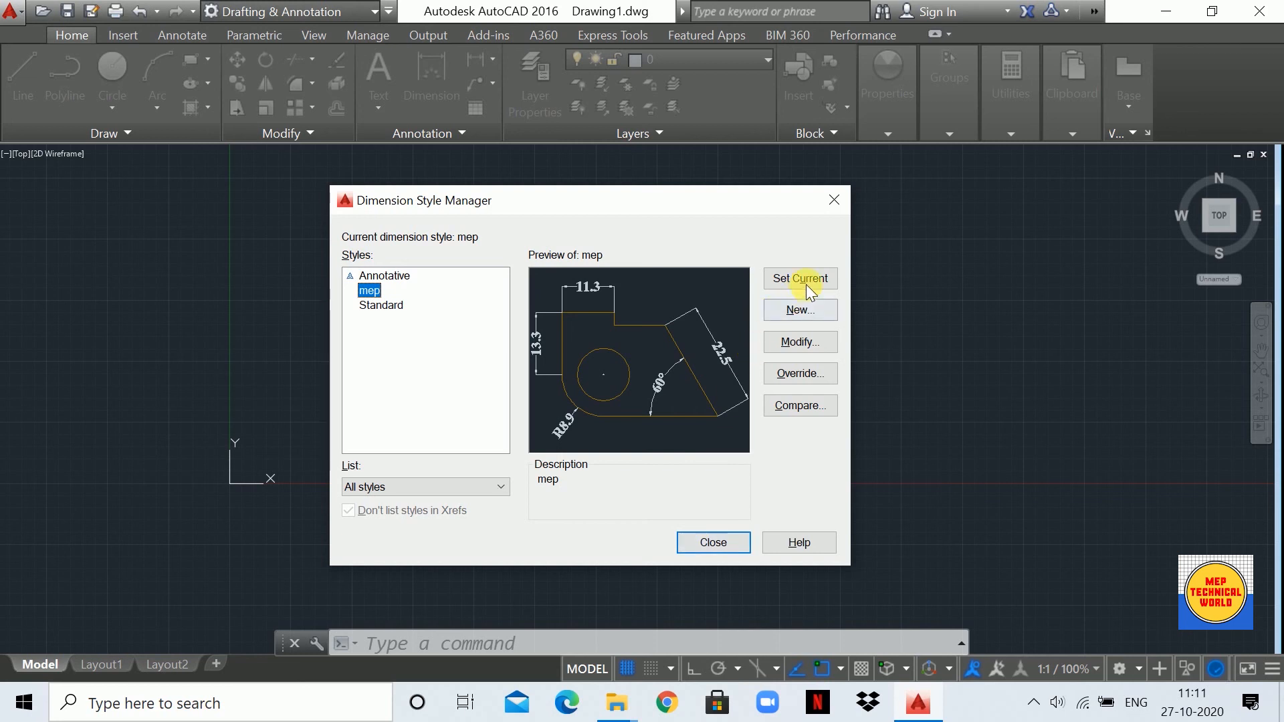
- Draw a rectangle about 11.7 by 5.9 mm to the right of the existing dimensioned rectangle
left_click(712, 542)
scroll(813, 294, "up", 3)
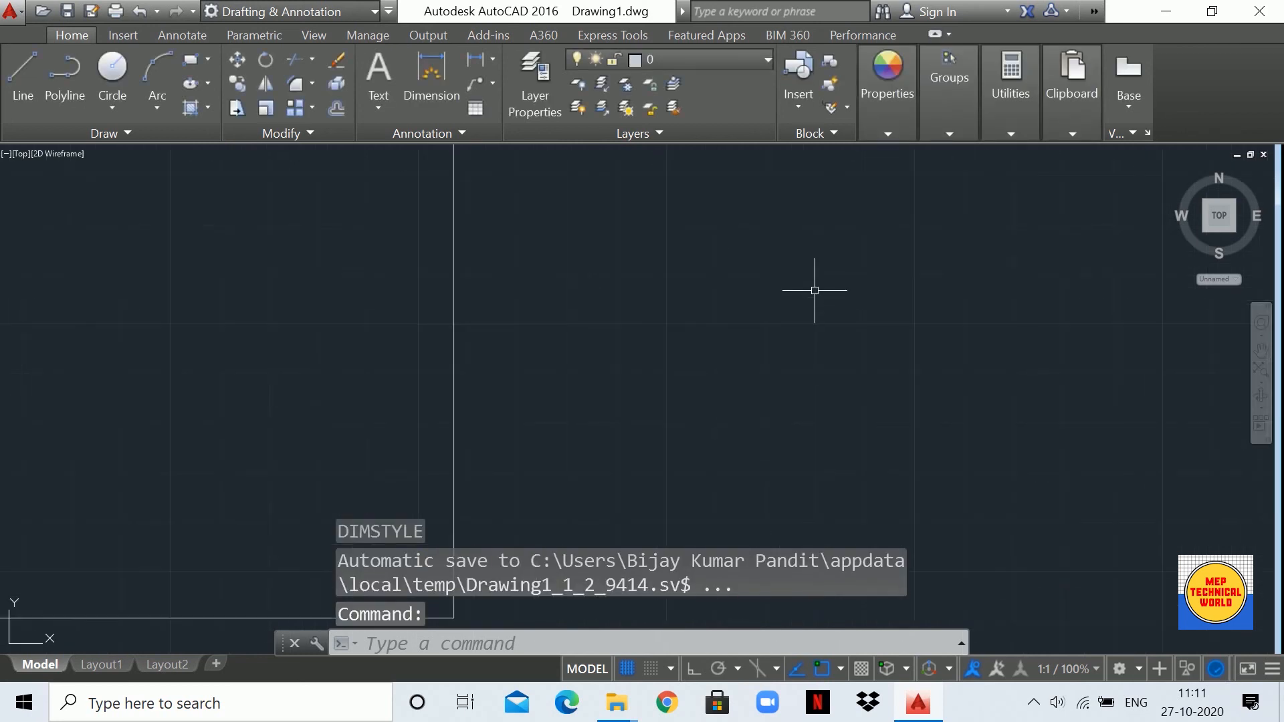
scroll(945, 338, "down", 4)
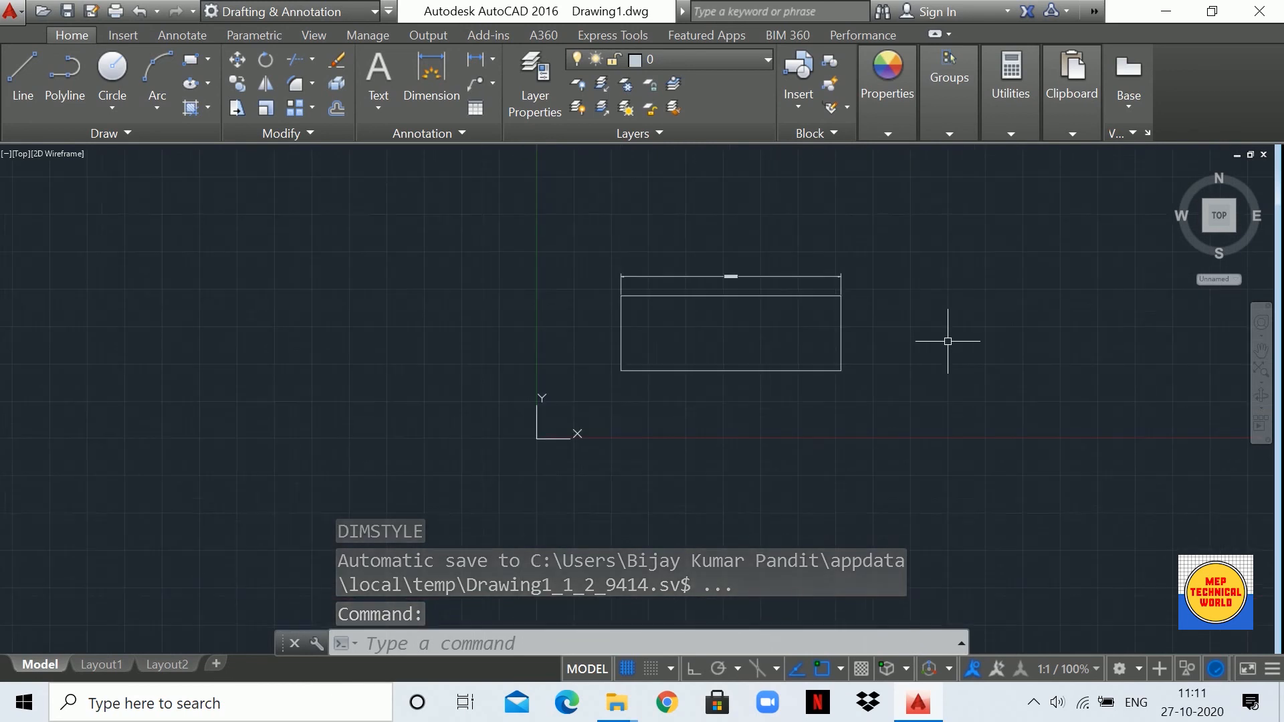
scroll(959, 321, "up", 4)
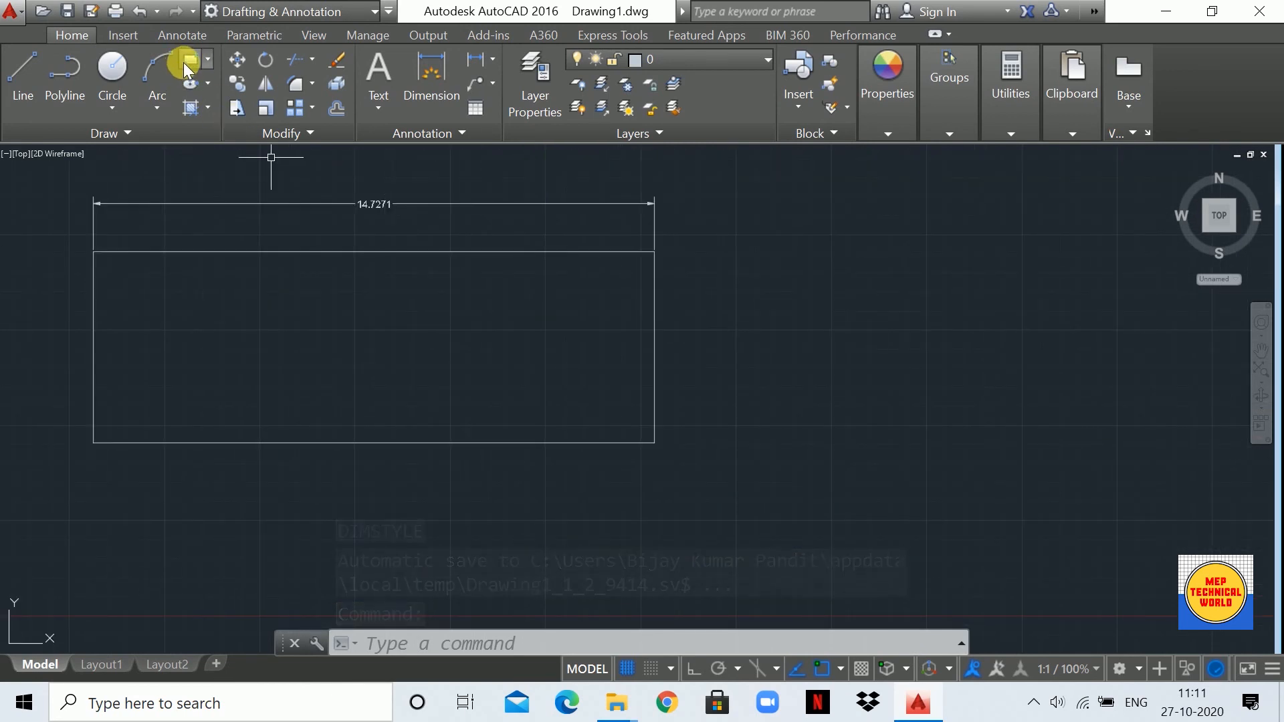
left_click(193, 87)
left_click(735, 286)
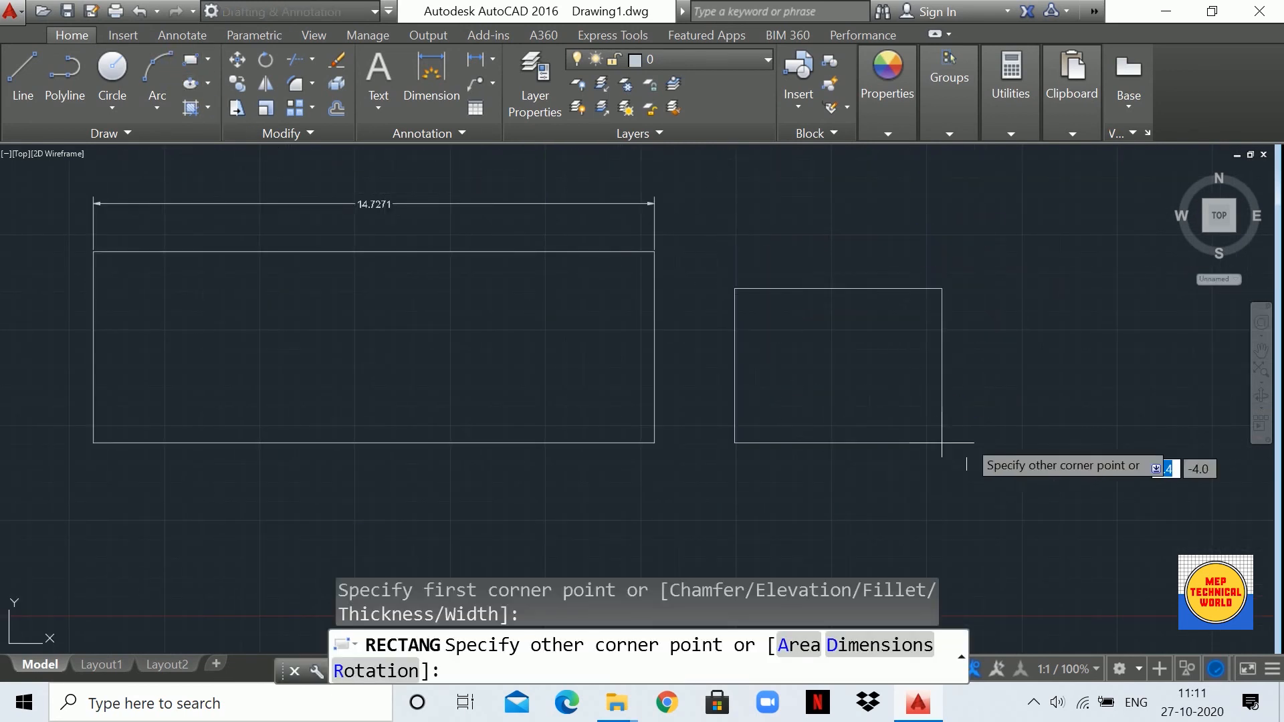
left_click(1181, 513)
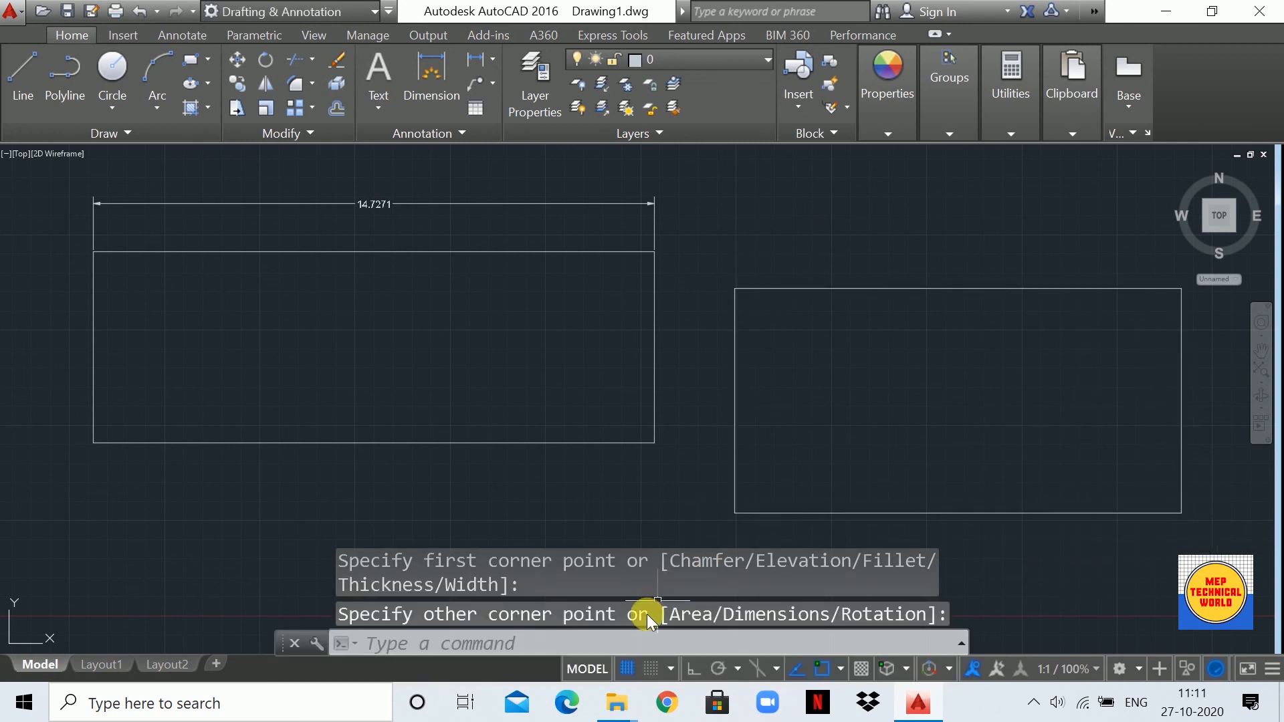
- Dimension the new rectangle's width above its upper edge and its height beside its right edge
middle_click_drag(662, 448, 304, 459)
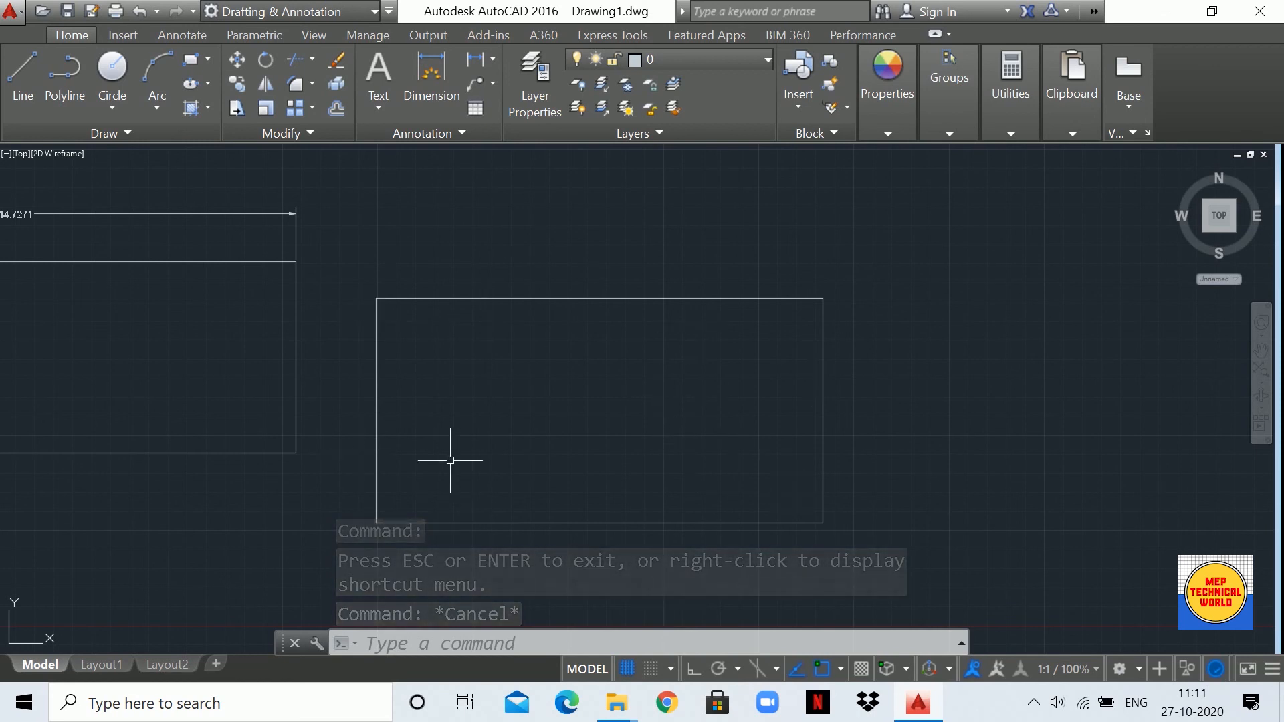
left_click(422, 70)
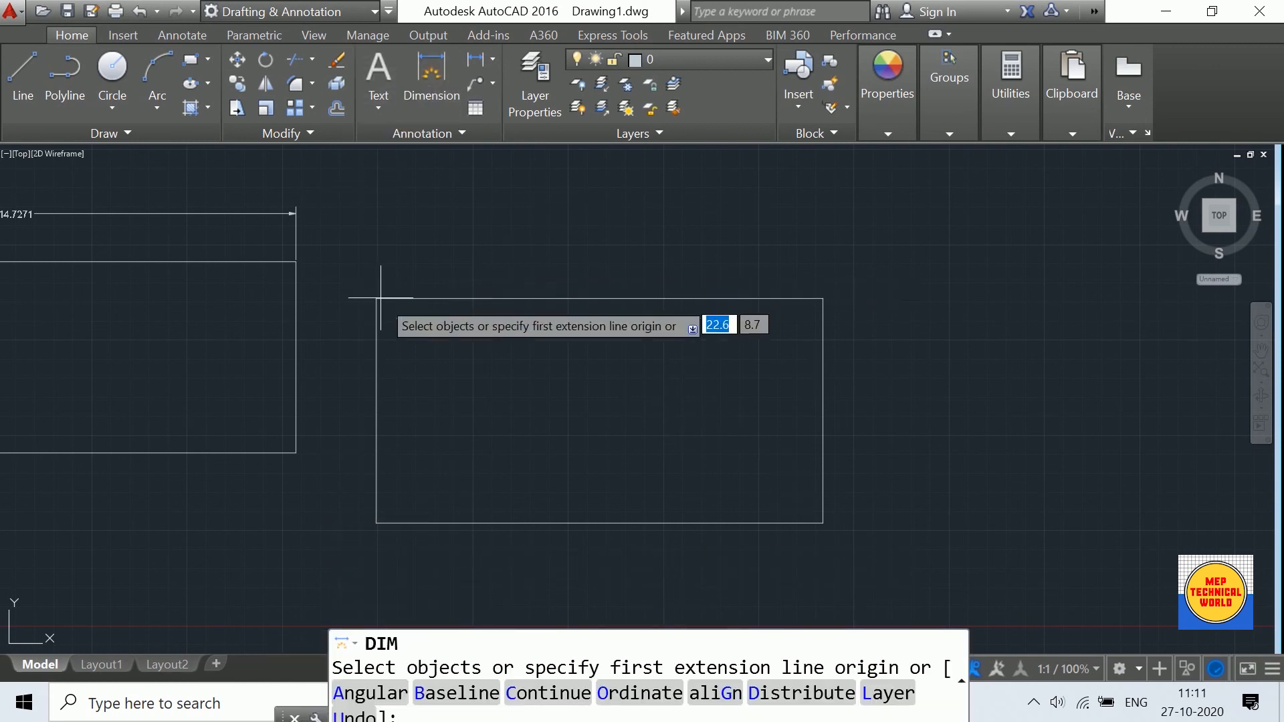
left_click(428, 82)
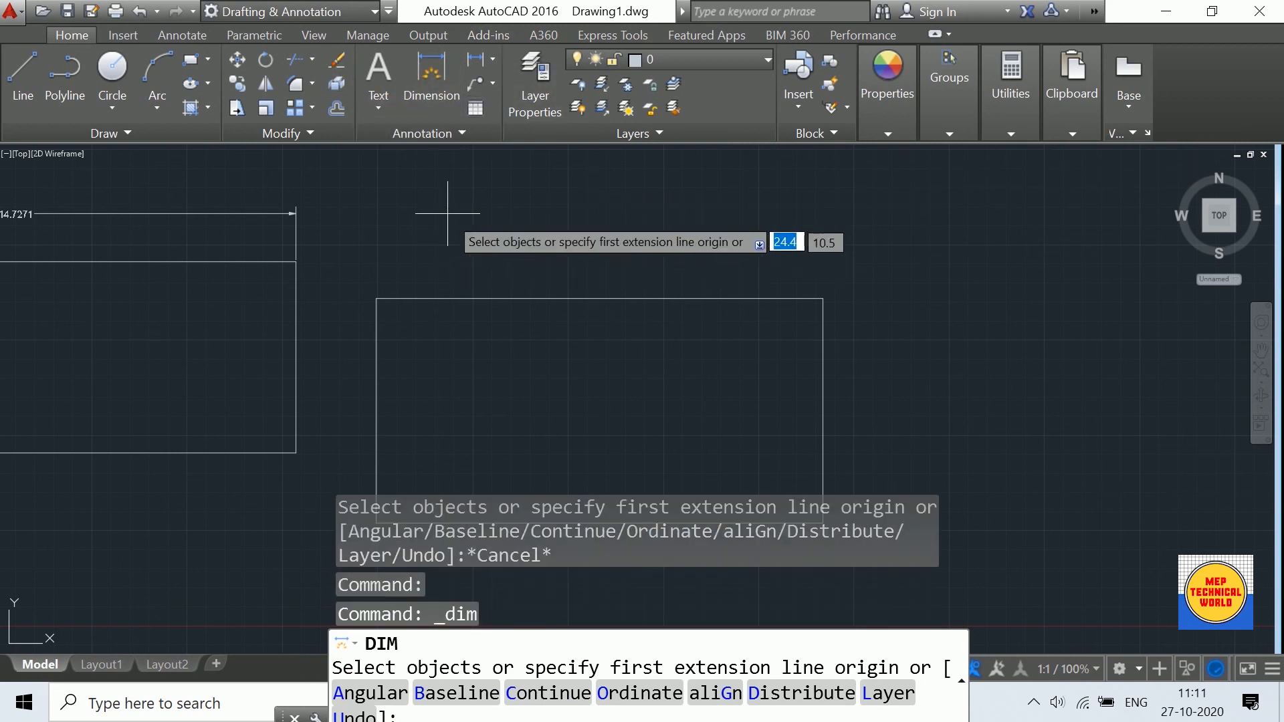
left_click(378, 296)
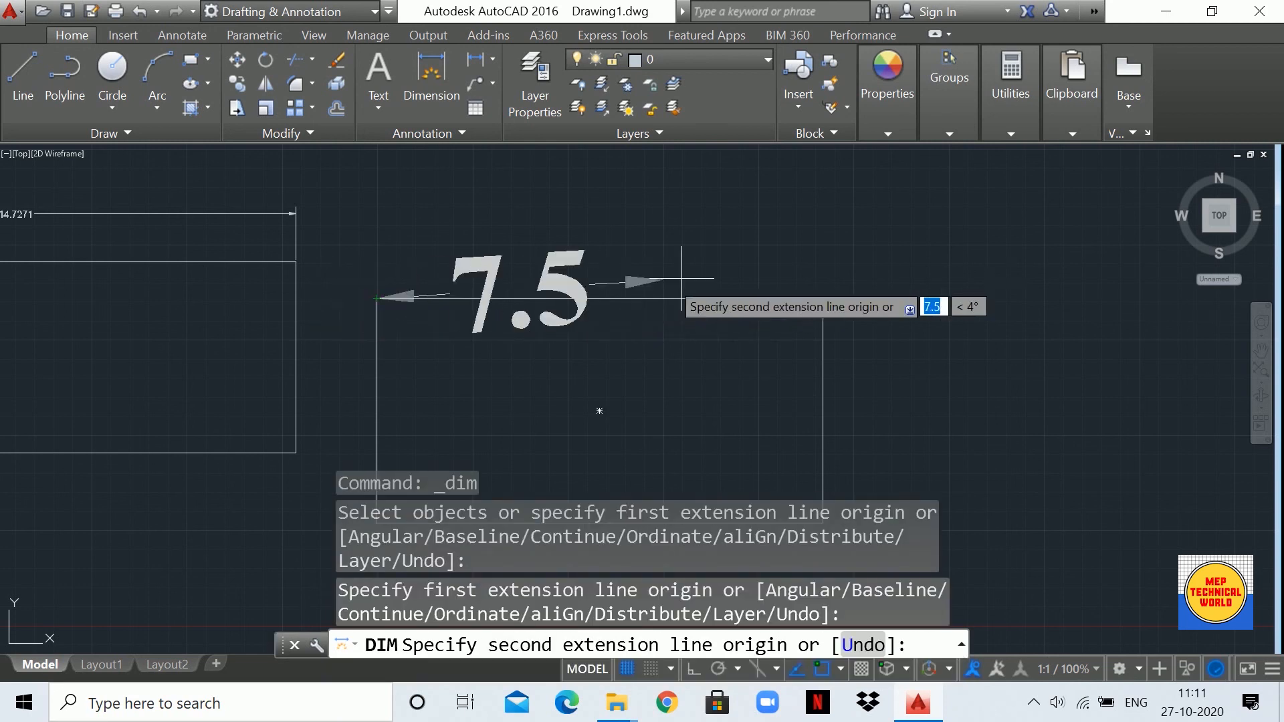
left_click(822, 296)
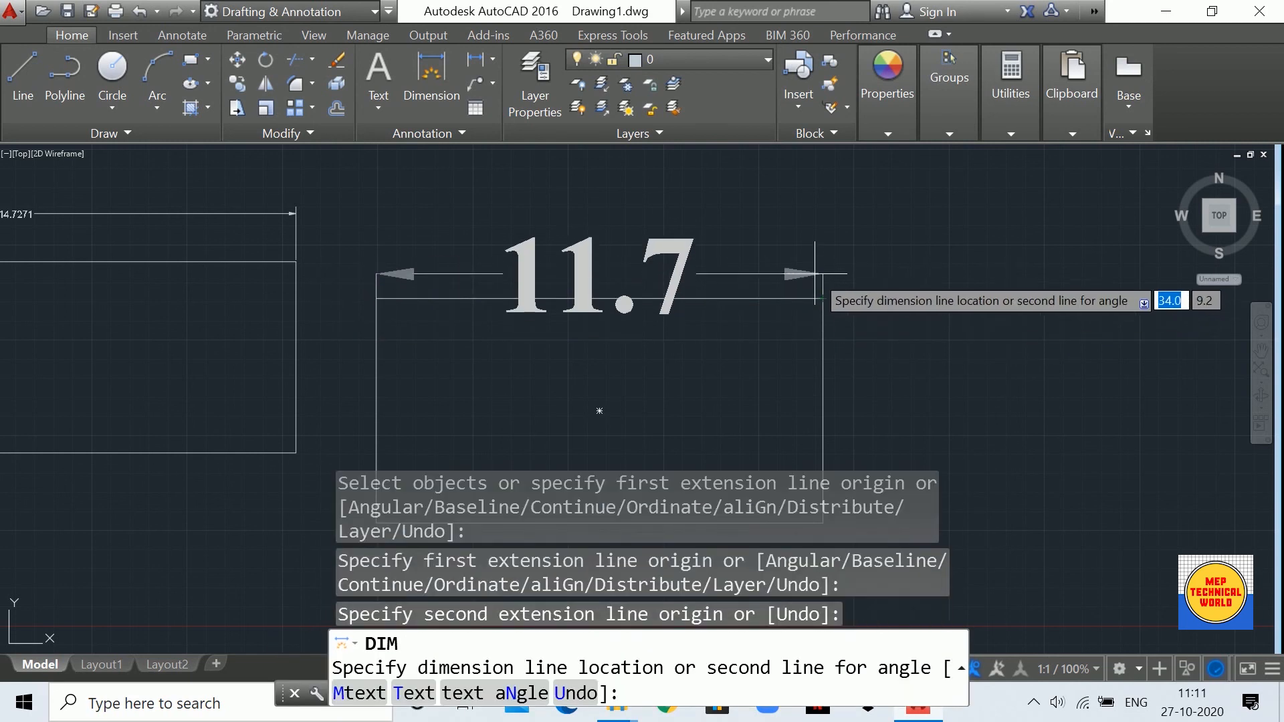
left_click(812, 221)
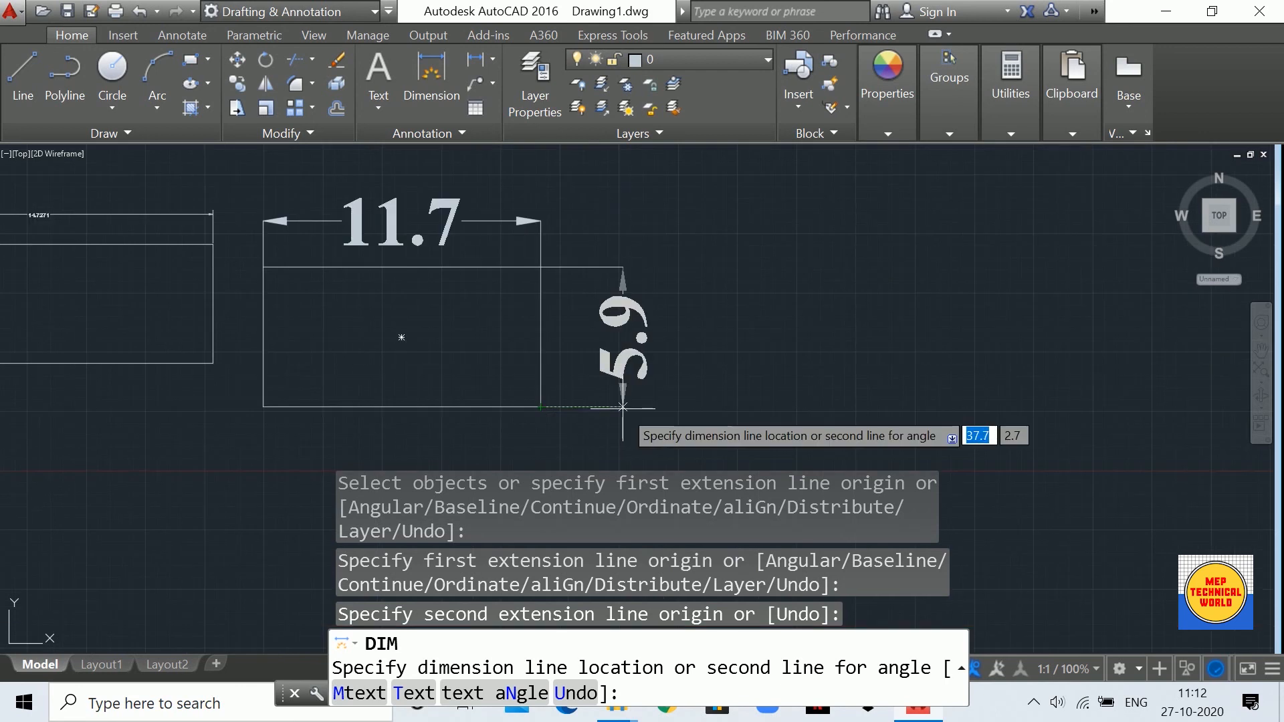
left_click(623, 406)
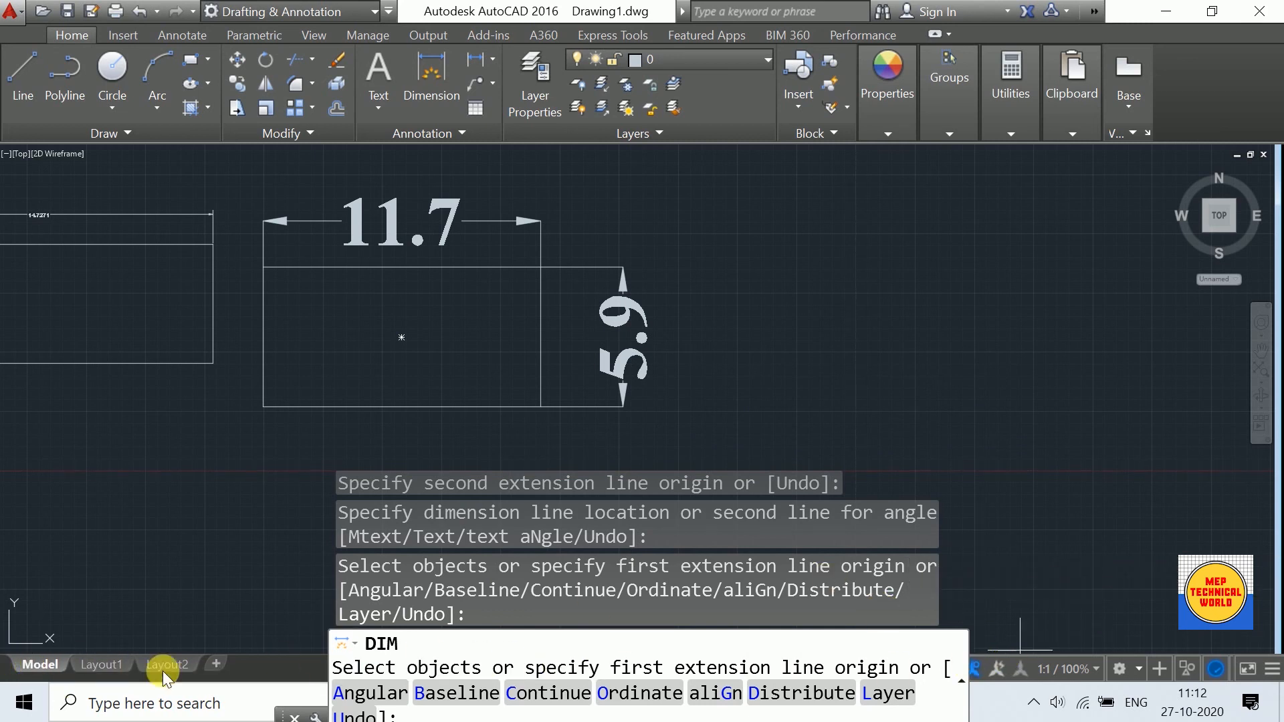
mouse_move(152, 664)
key("Escape")
key("Escape")
key("Escape")
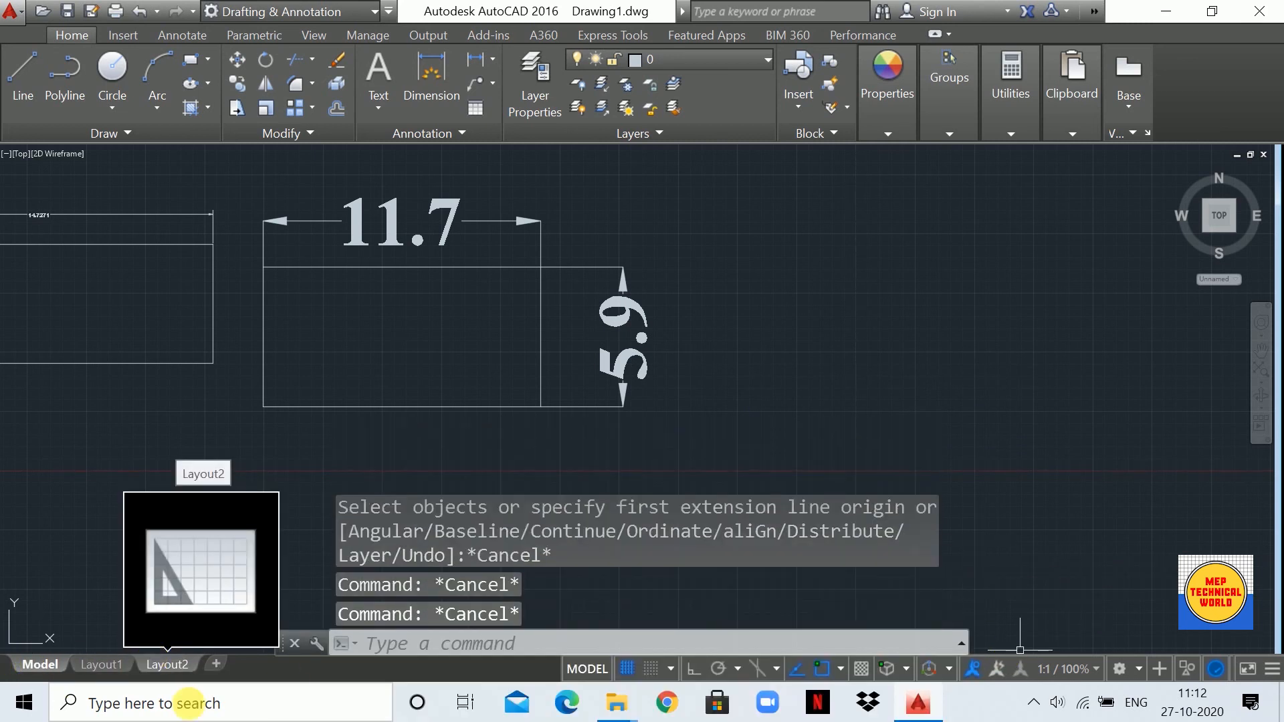
- Modify the mep dimension style's mep world text style to a height of 1.0 and make that text style current
left_click(428, 643)
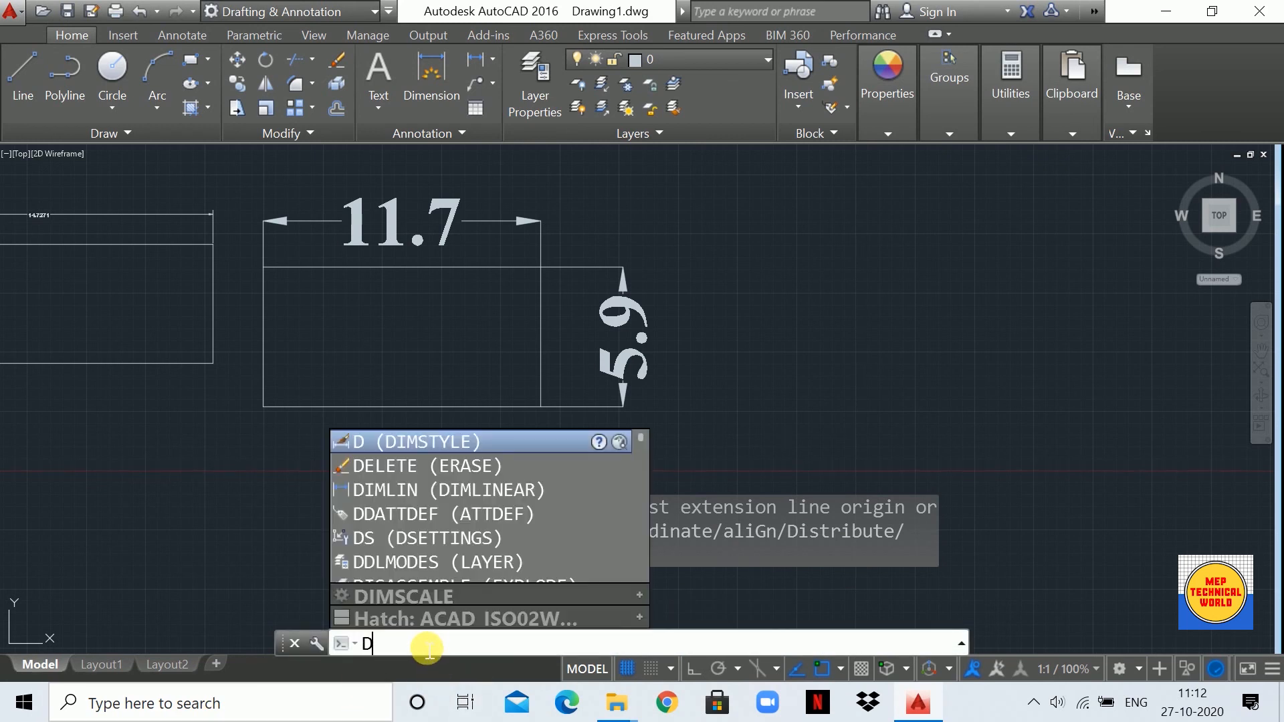
key("Return")
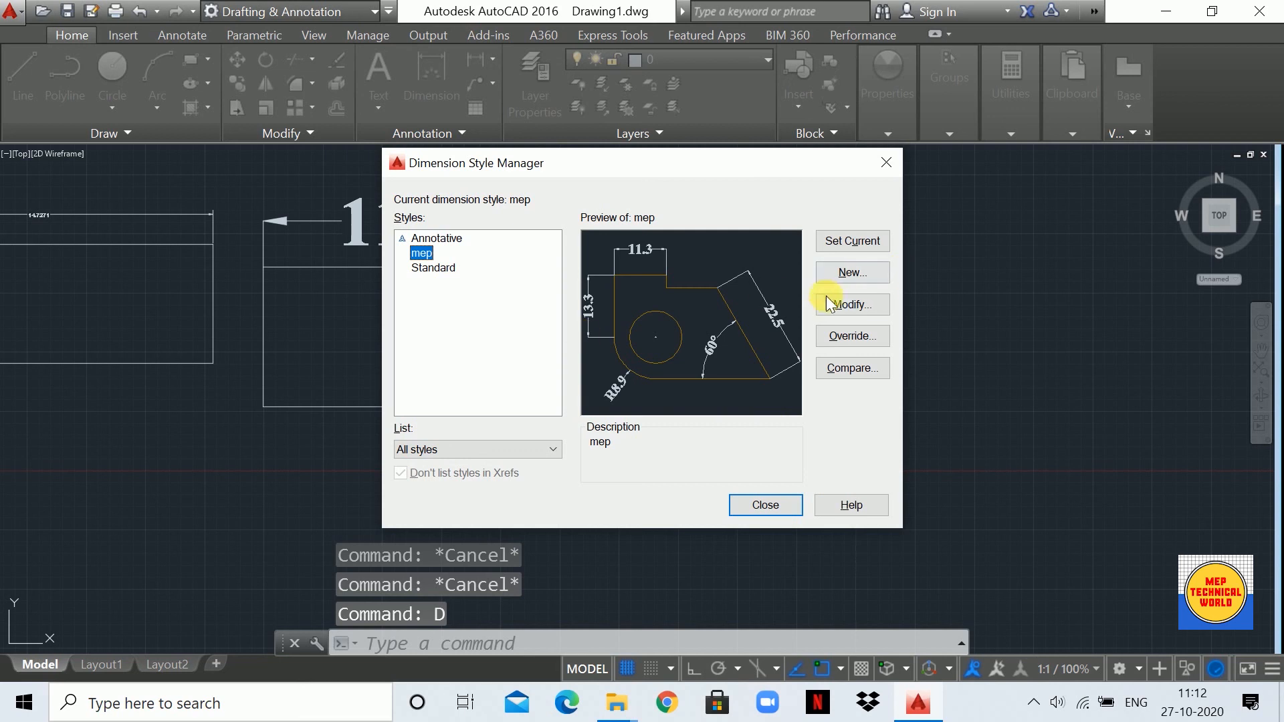
left_click(423, 253)
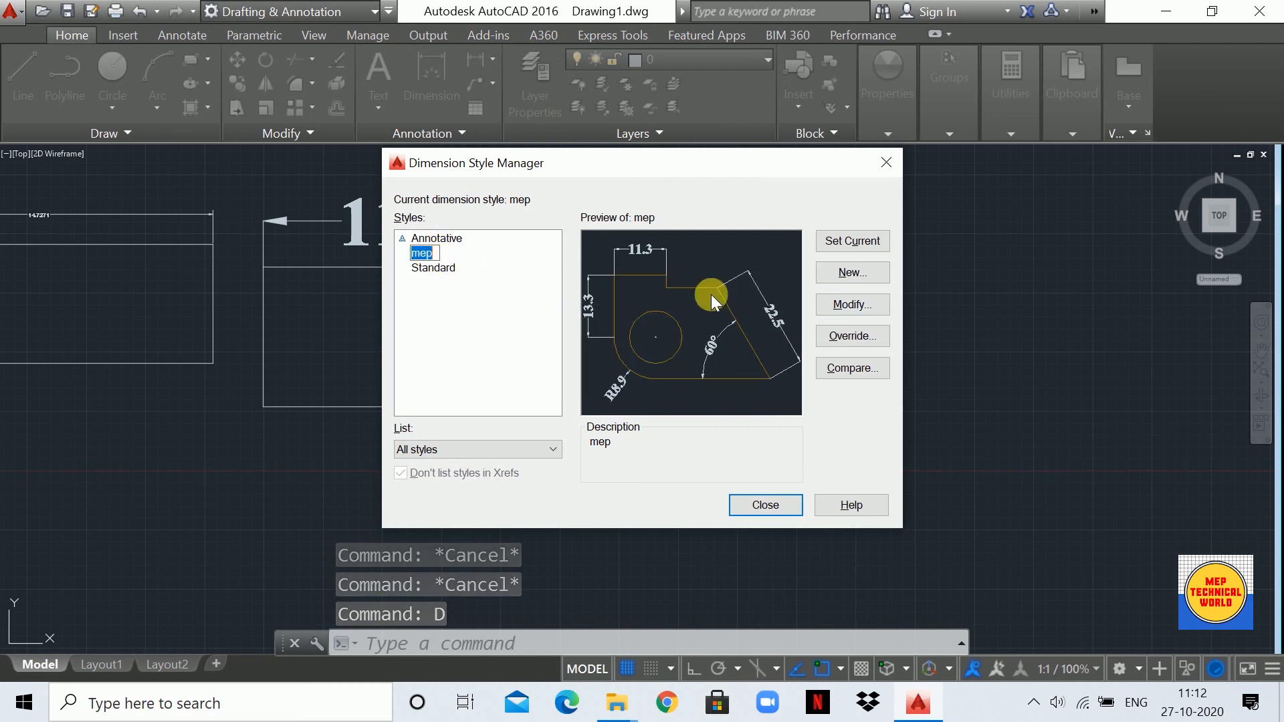
left_click(851, 306)
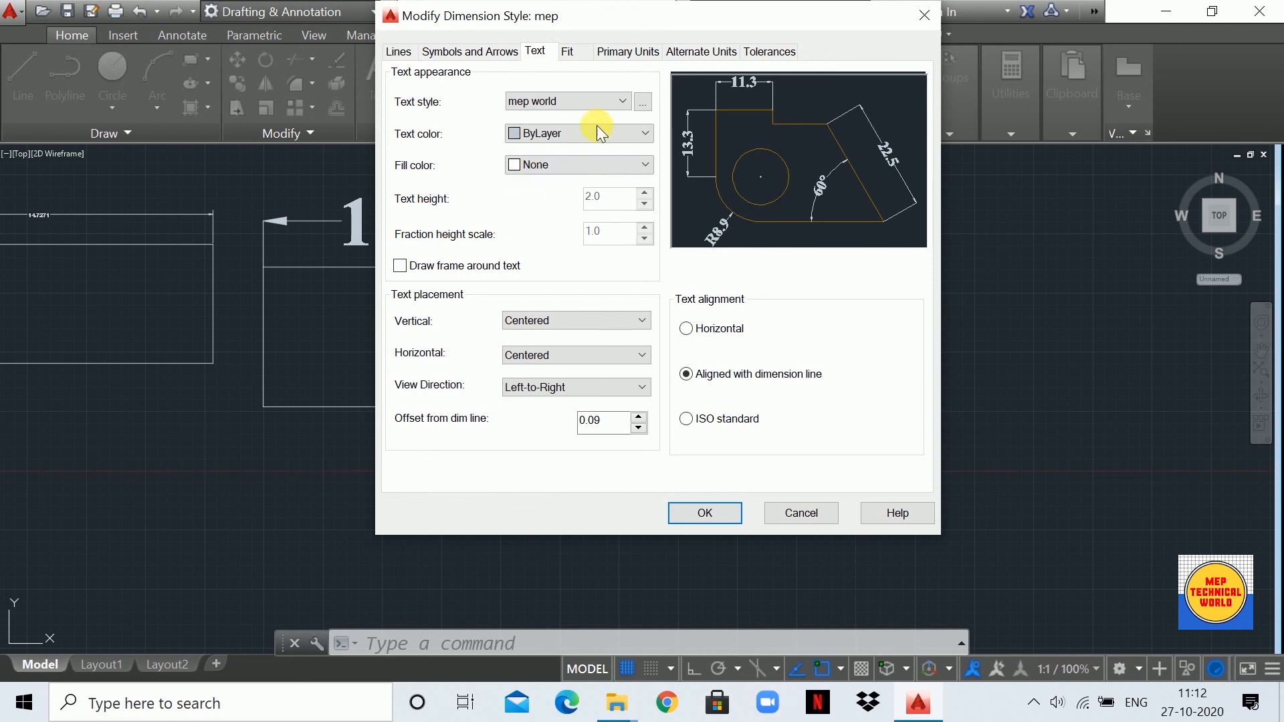
left_click(644, 106)
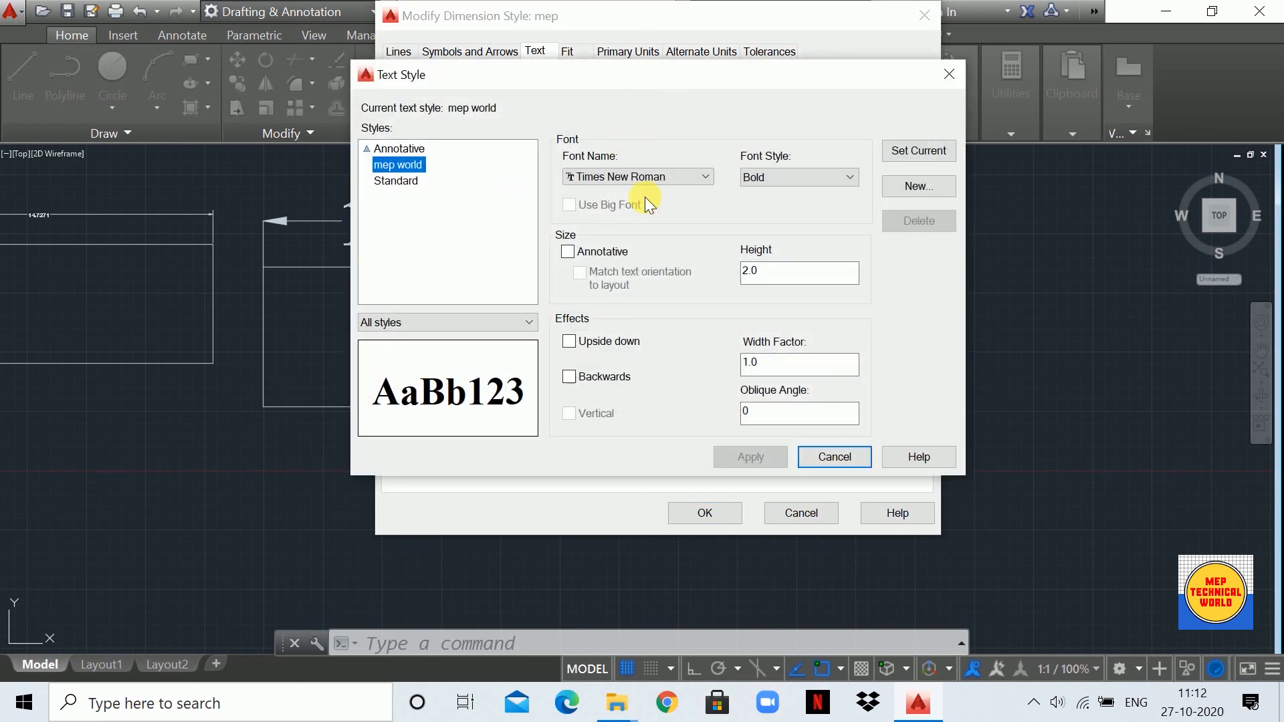
double_click(757, 274)
key("BackSpace")
type("1")
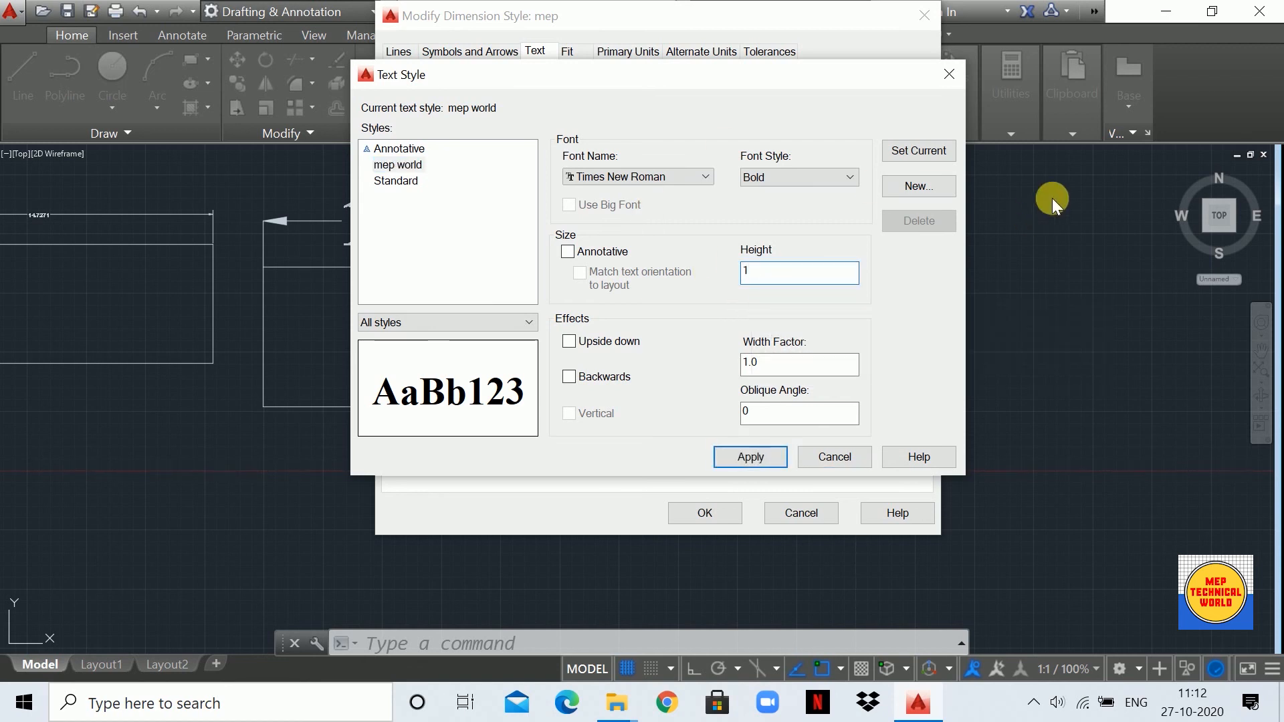
left_click(750, 458)
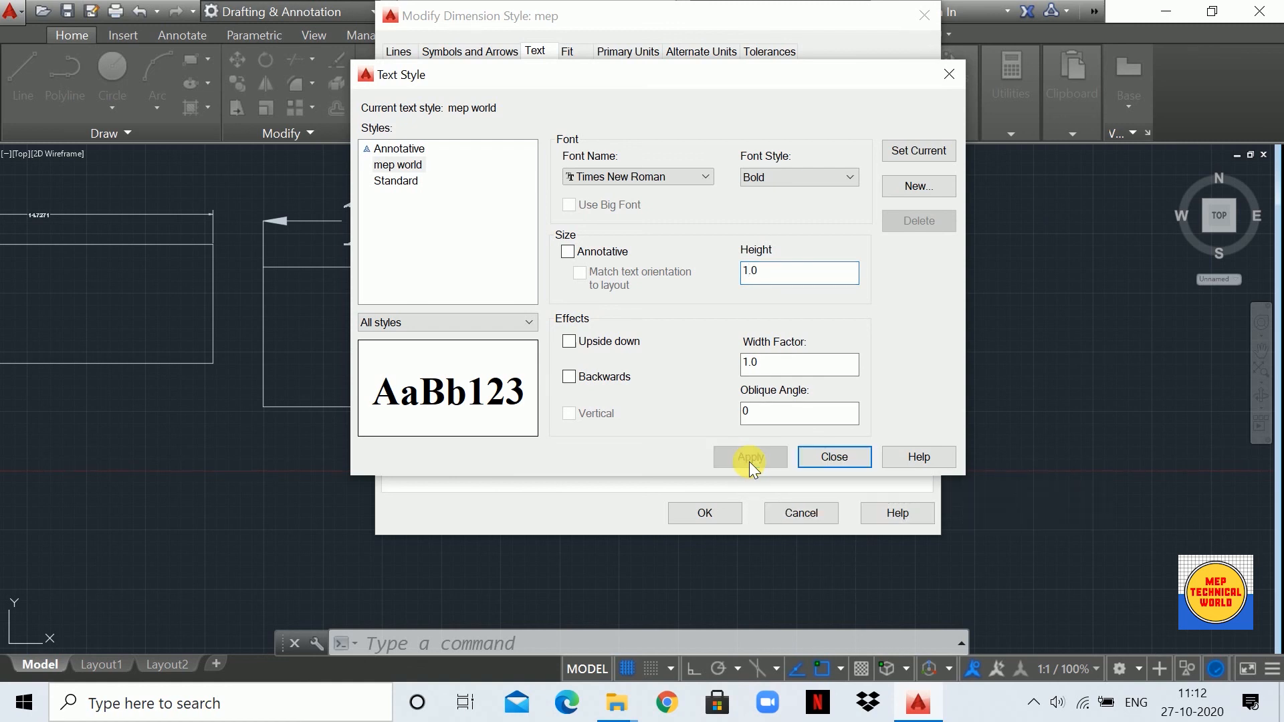
left_click(926, 158)
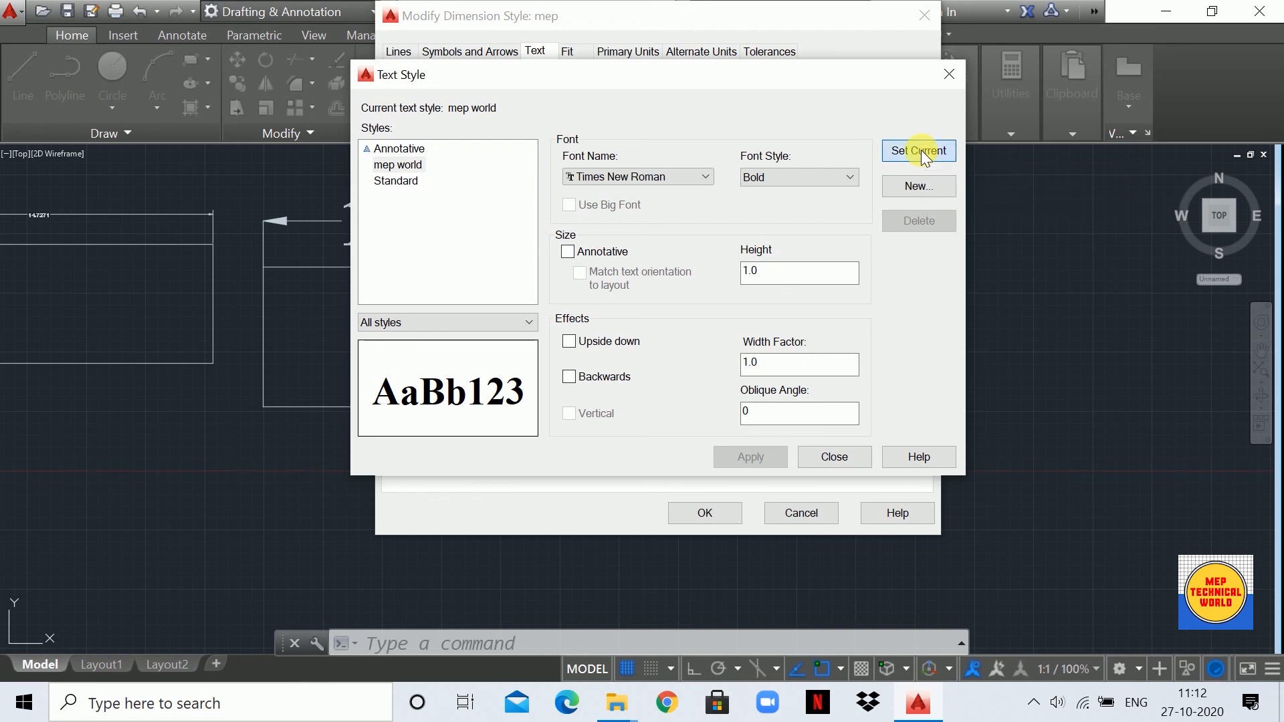
left_click(832, 466)
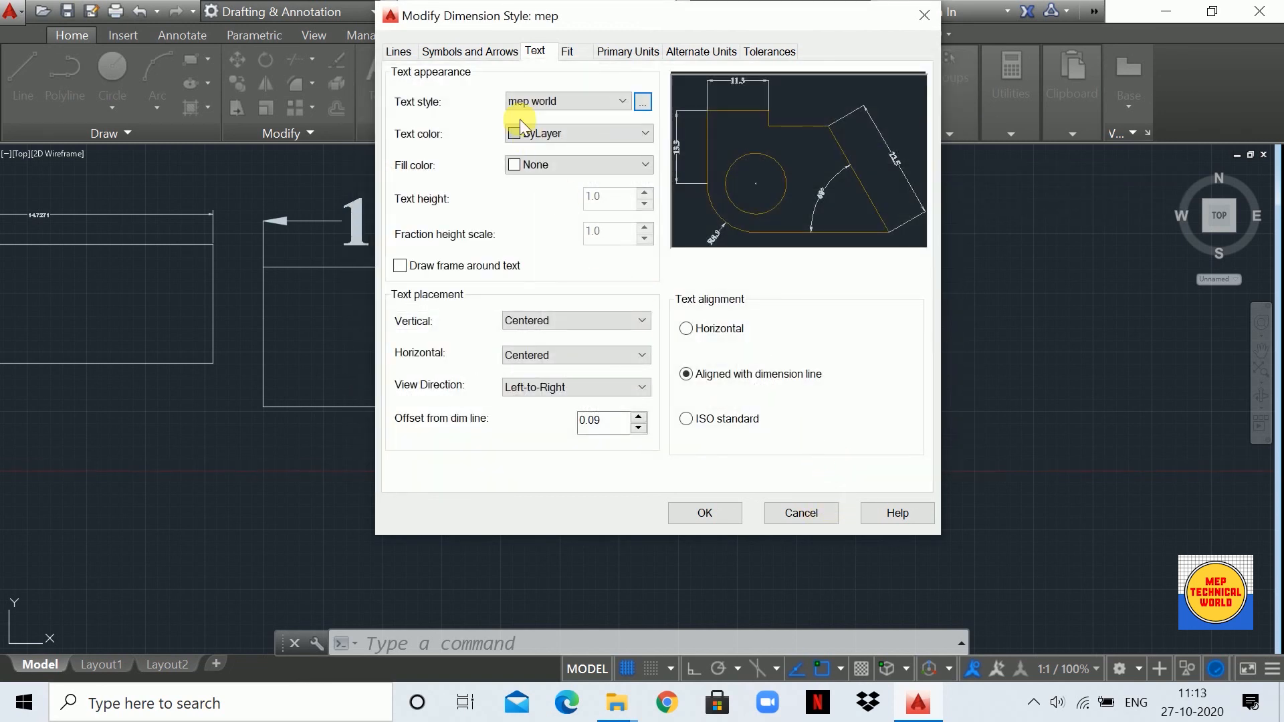
- Save the modified mep dimension style, set it current, and inspect the new rectangle's dimensions
left_click(695, 514)
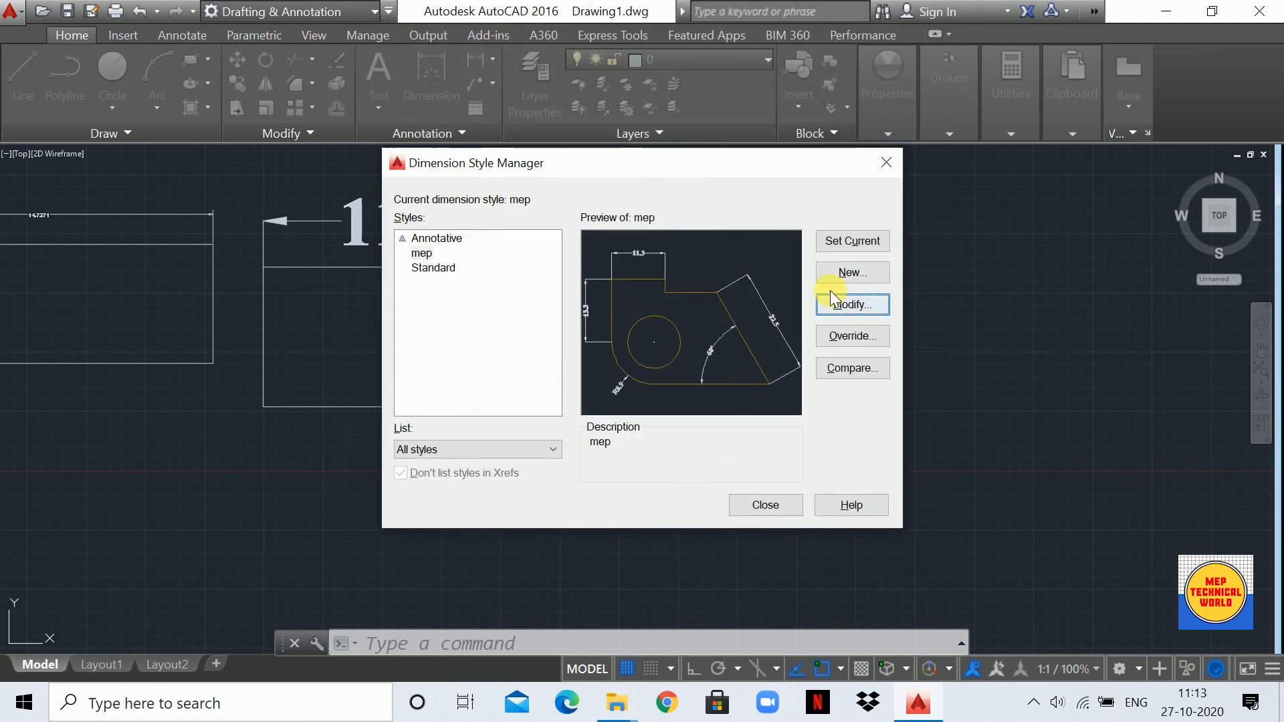
left_click(842, 243)
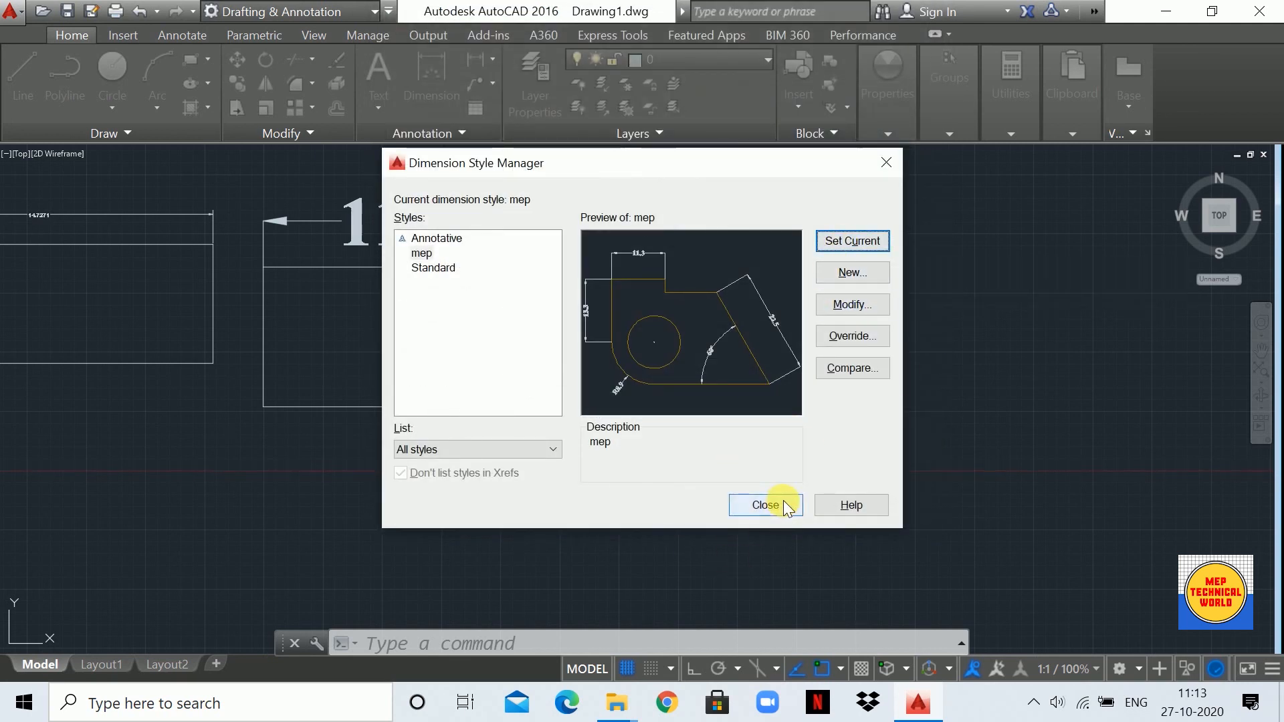
left_click(765, 504)
scroll(562, 262, "down", 3)
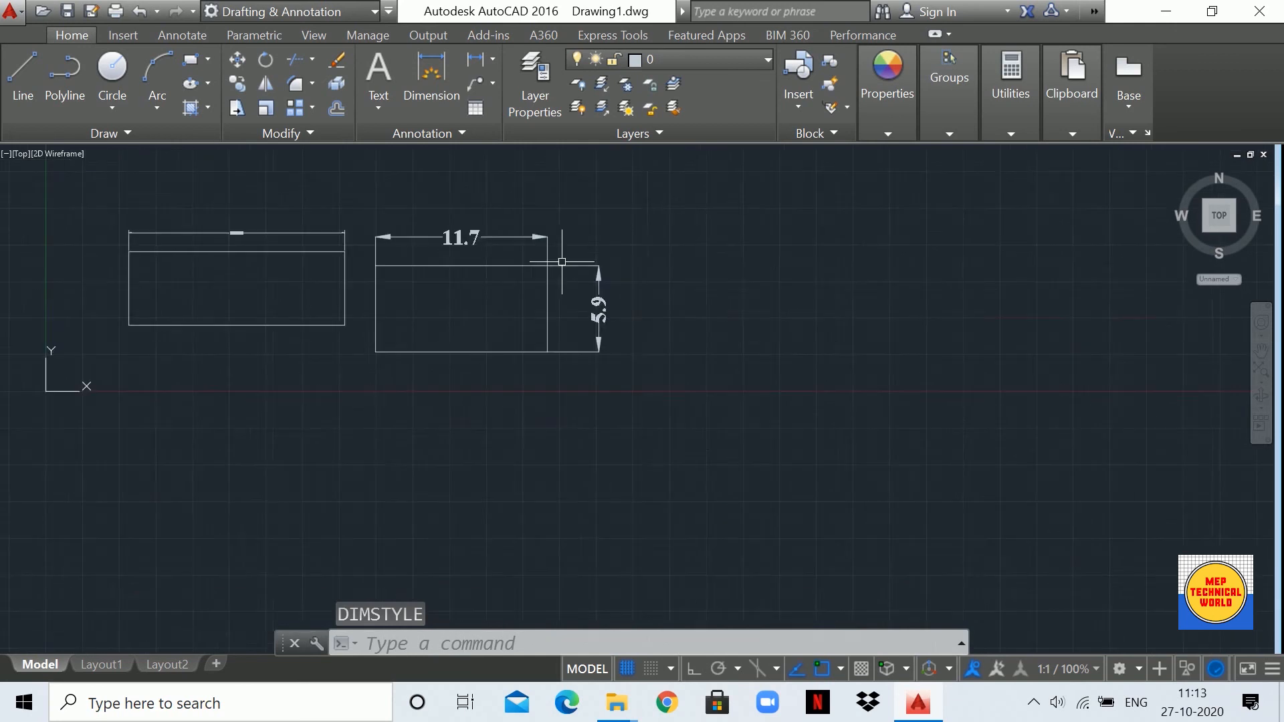
scroll(561, 262, "down", 2)
scroll(575, 254, "up", 4)
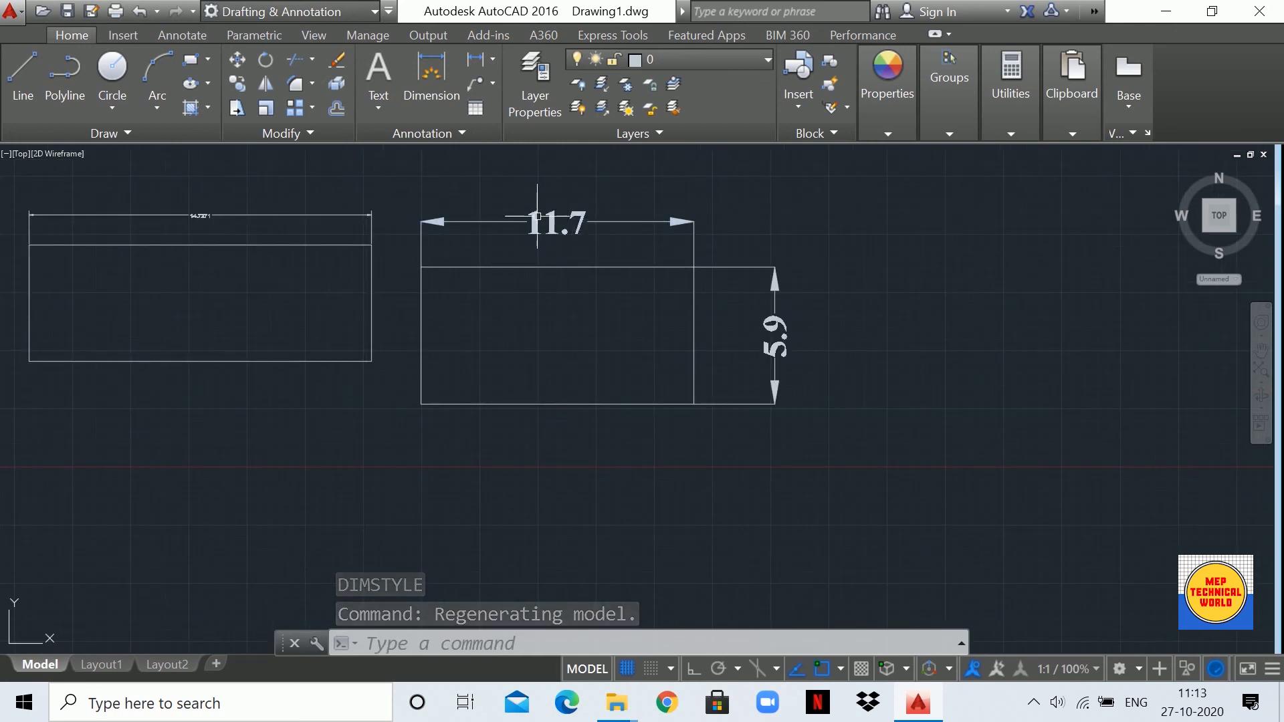
scroll(432, 371, "down", 2)
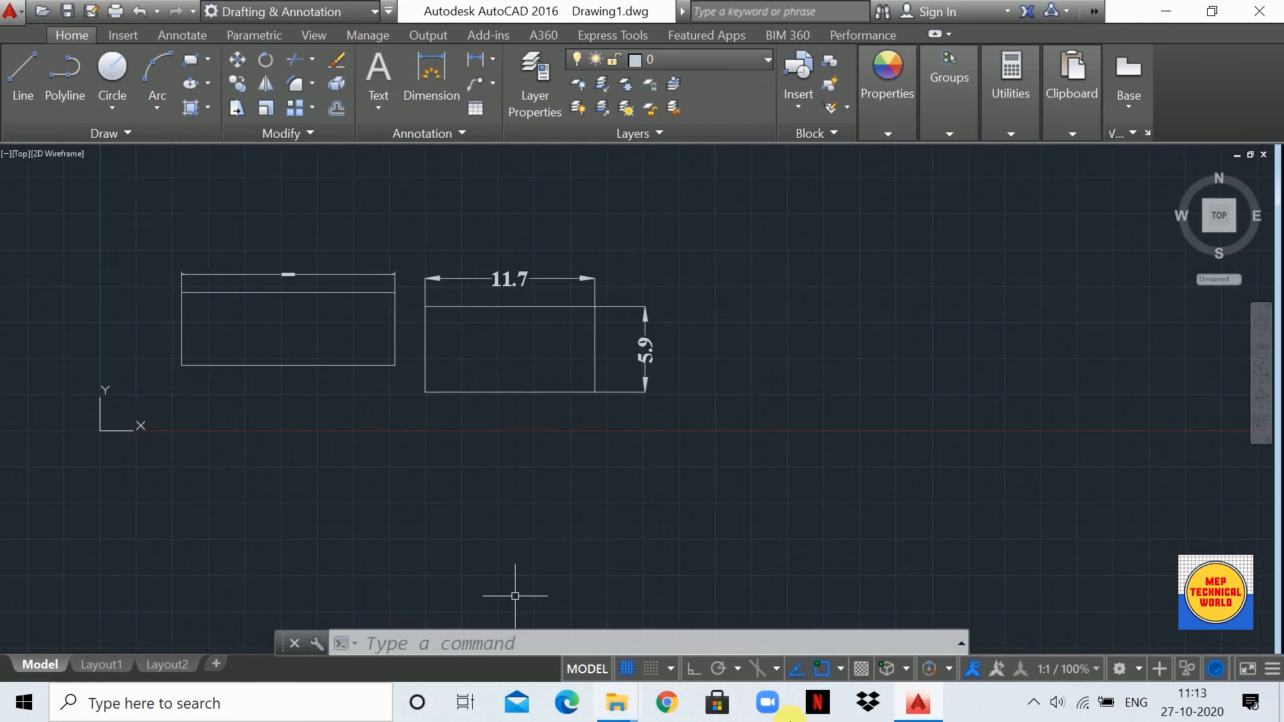